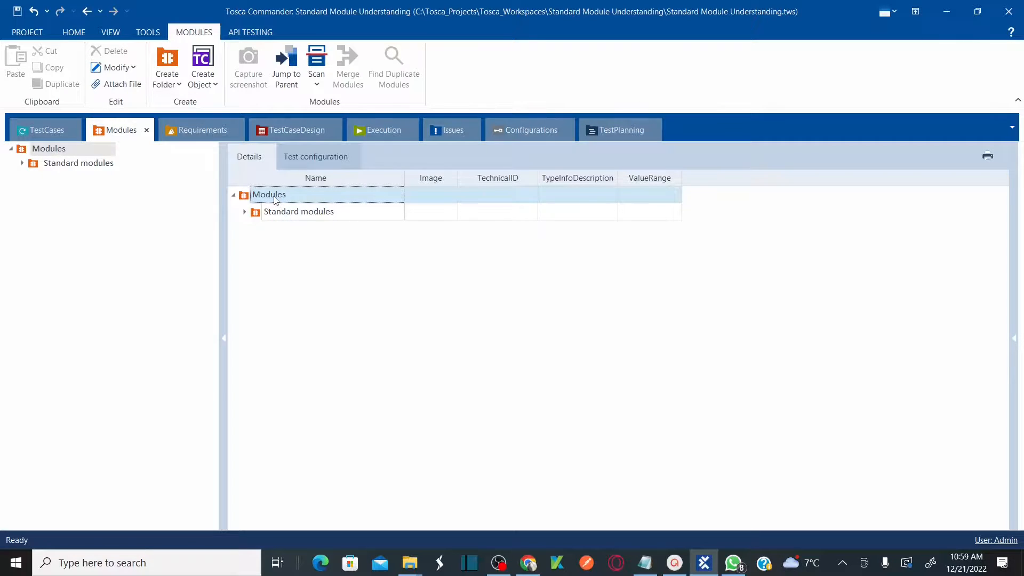
Step: Start an application scan from the Modules folder and scan the Demo Web Shop login page
{"action": "right_click", "coordinate": [273, 196]}
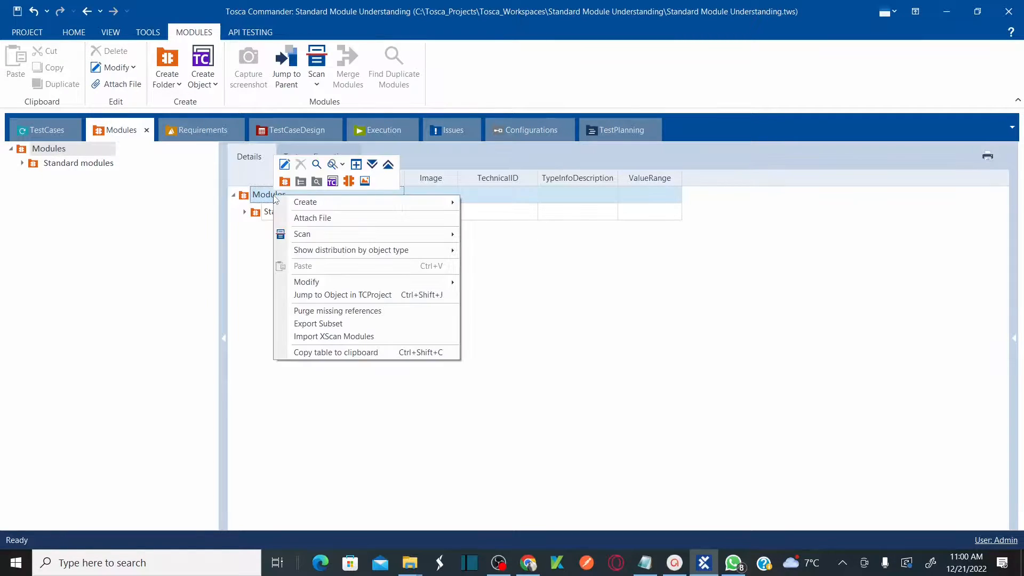
{"action": "mouse_move", "coordinate": [425, 240]}
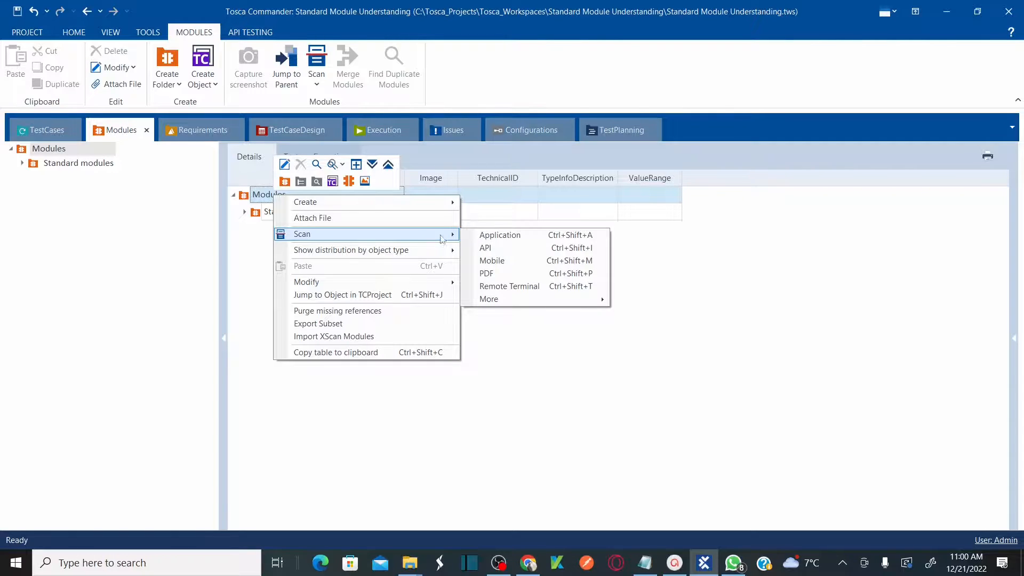
{"action": "left_click", "coordinate": [508, 239]}
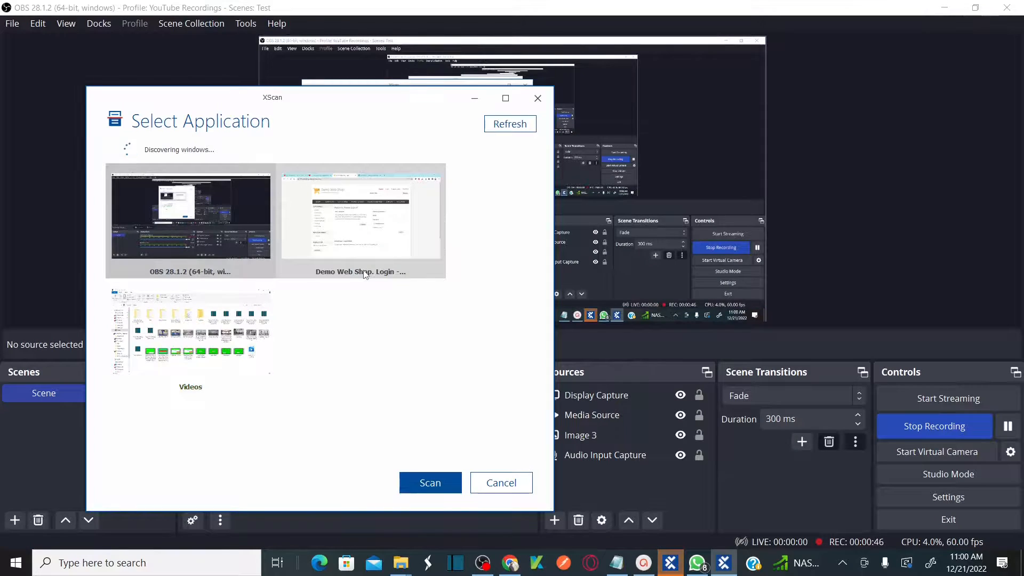
{"action": "left_click", "coordinate": [373, 255]}
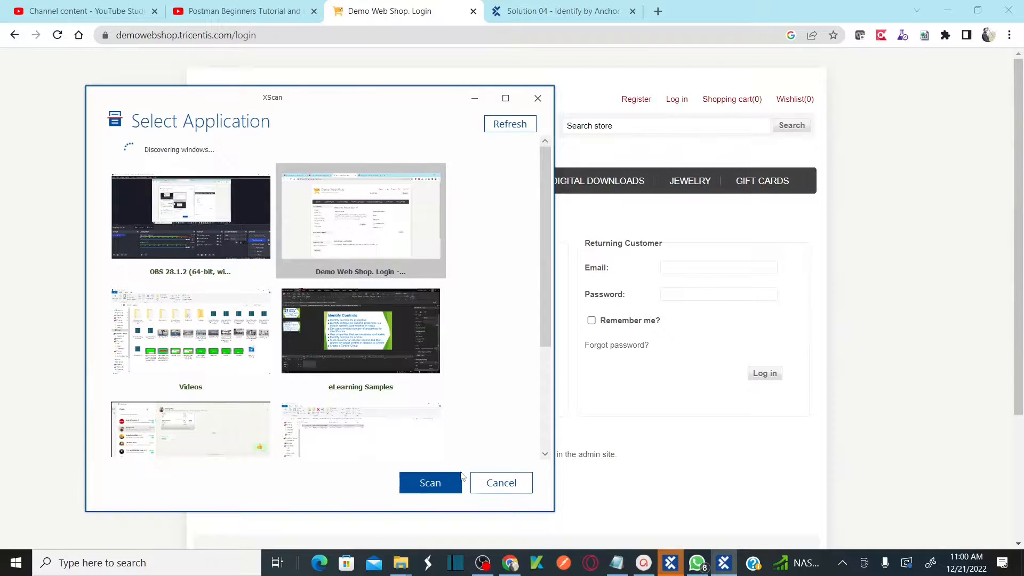
{"action": "left_click", "coordinate": [437, 482]}
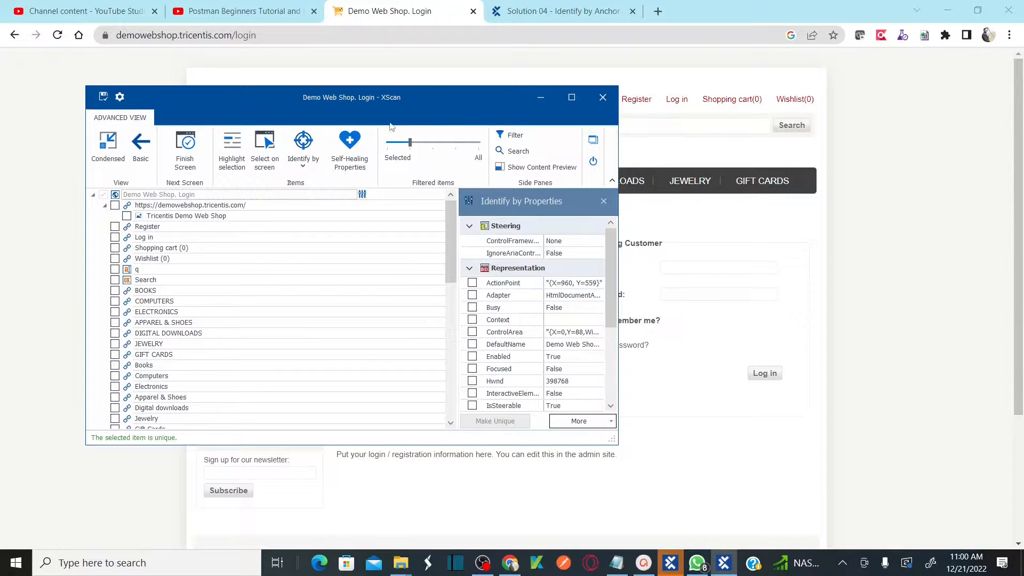
Step: Switch the scan to Basic view beside the page's first menu links and capture the BOOKS, COMPUTERS and ELECTRONICS links
{"action": "left_click", "coordinate": [174, 162]}
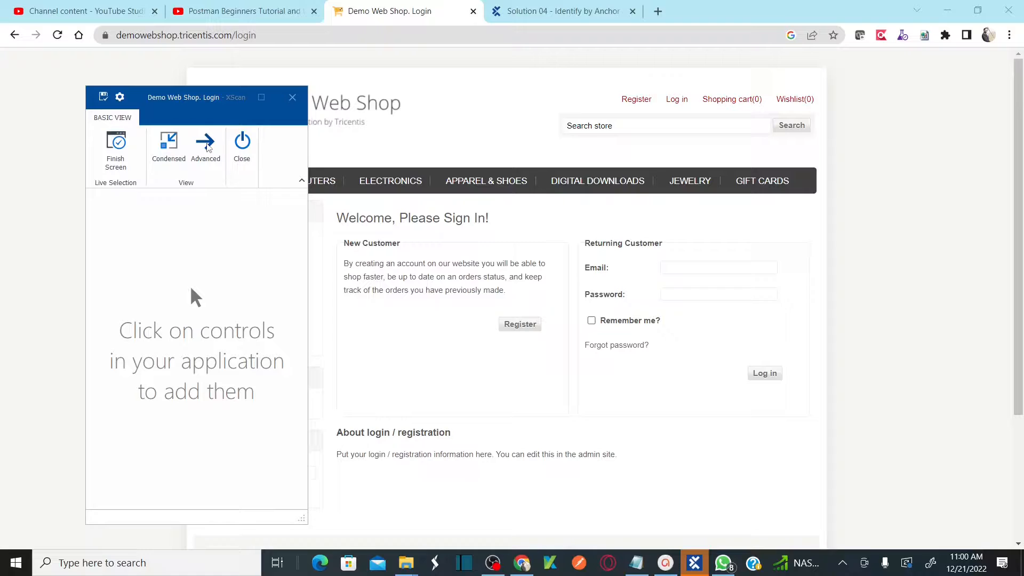
{"action": "left_click", "coordinate": [207, 145]}
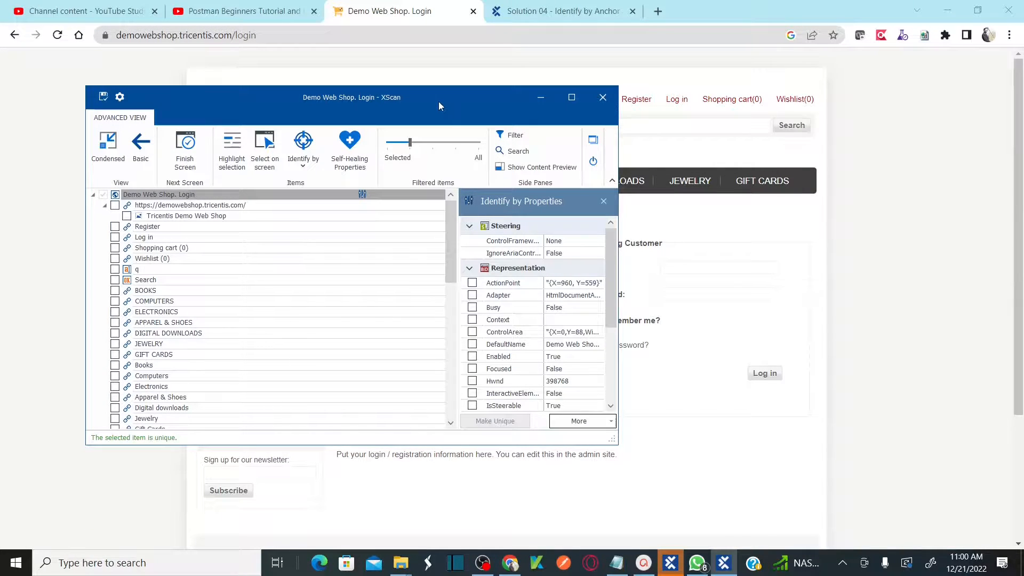
{"action": "left_click_drag", "start_coordinate": [439, 103], "coordinate": [416, 238]}
{"action": "mouse_move", "coordinate": [430, 186]}
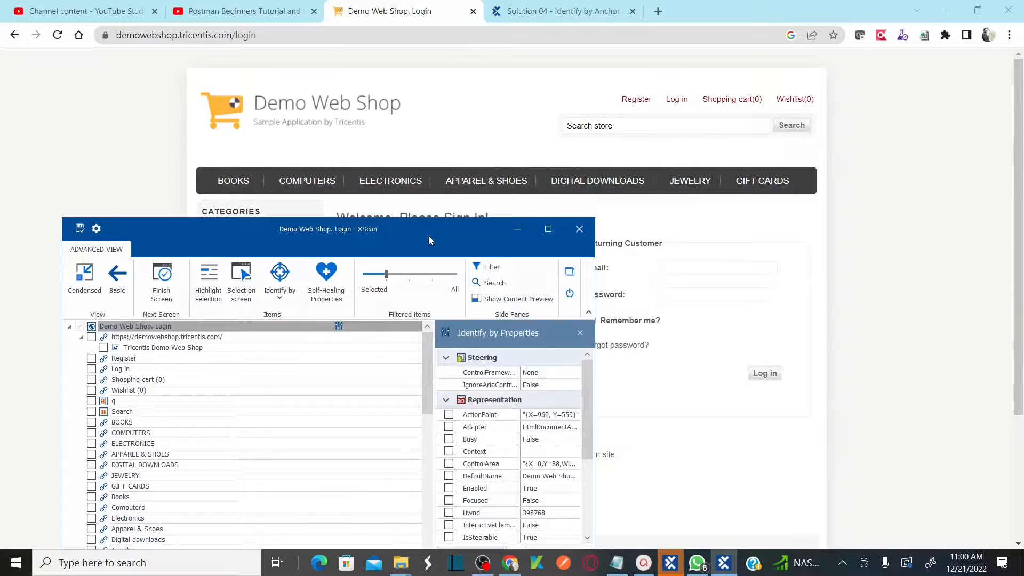
{"action": "left_click_drag", "start_coordinate": [429, 239], "coordinate": [439, 159]}
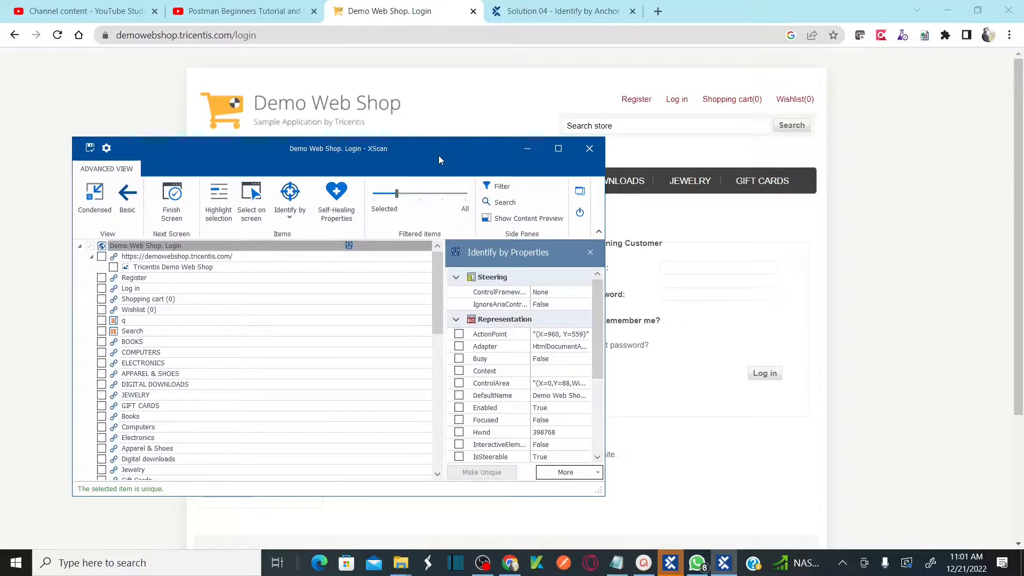
{"action": "left_click_drag", "start_coordinate": [444, 145], "coordinate": [819, 174]}
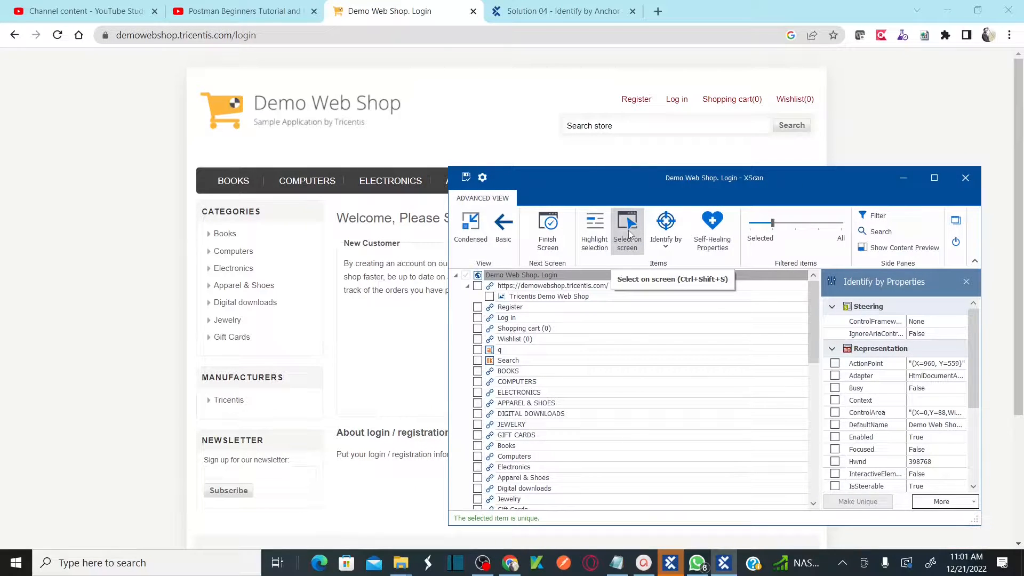
{"action": "left_click", "coordinate": [504, 230]}
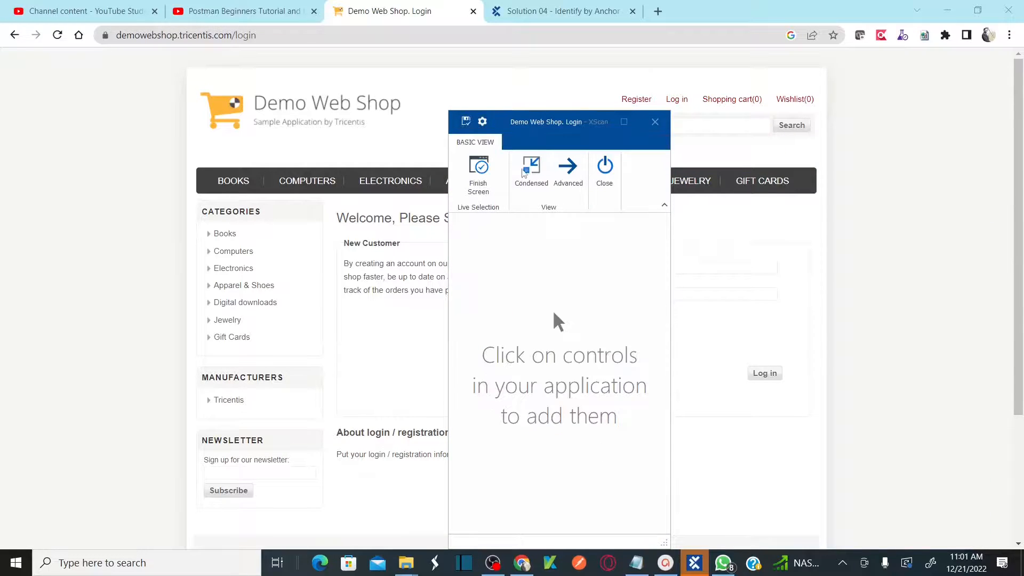
{"action": "left_click", "coordinate": [233, 187]}
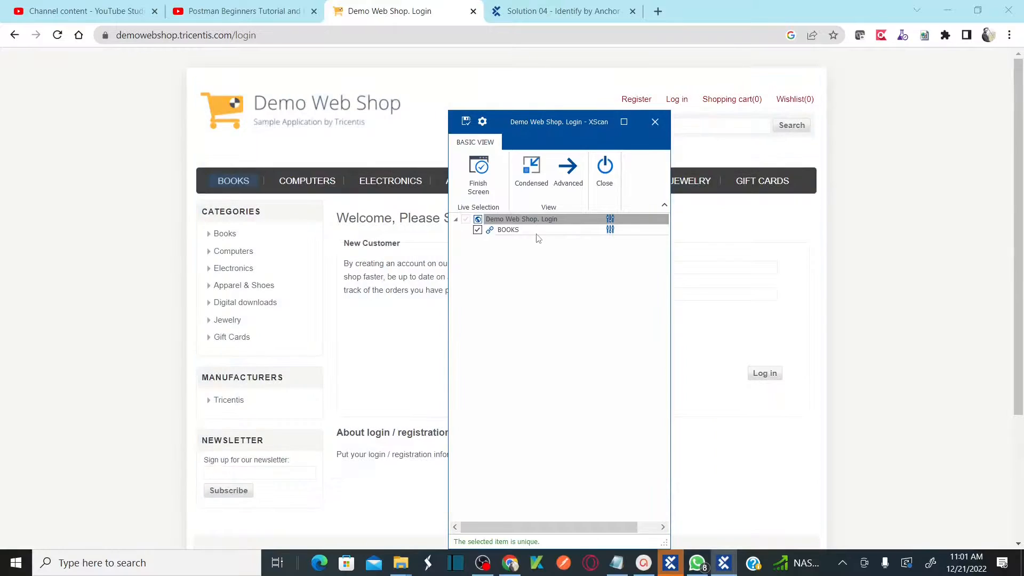
{"action": "left_click", "coordinate": [313, 189]}
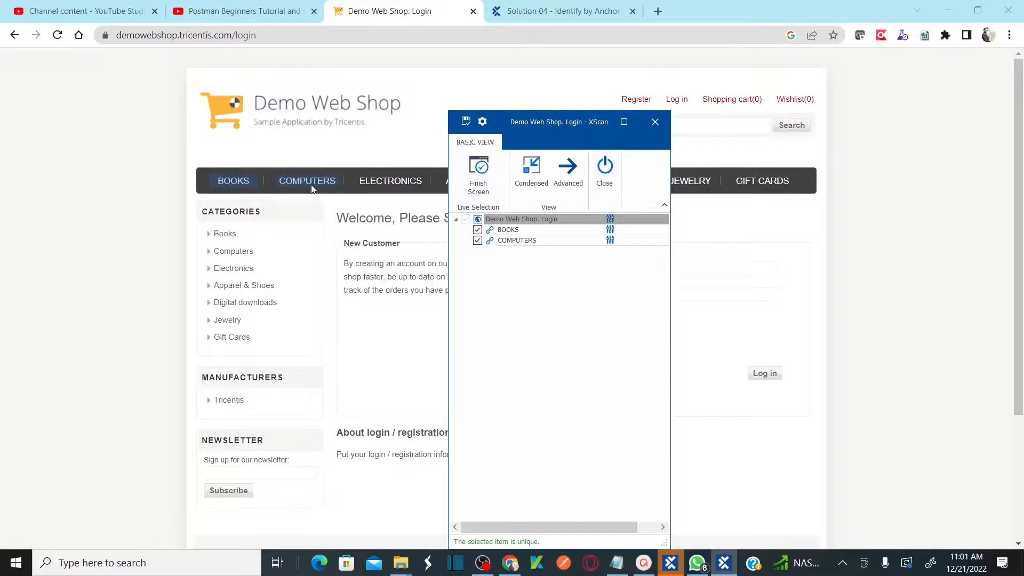
{"action": "left_click", "coordinate": [395, 188]}
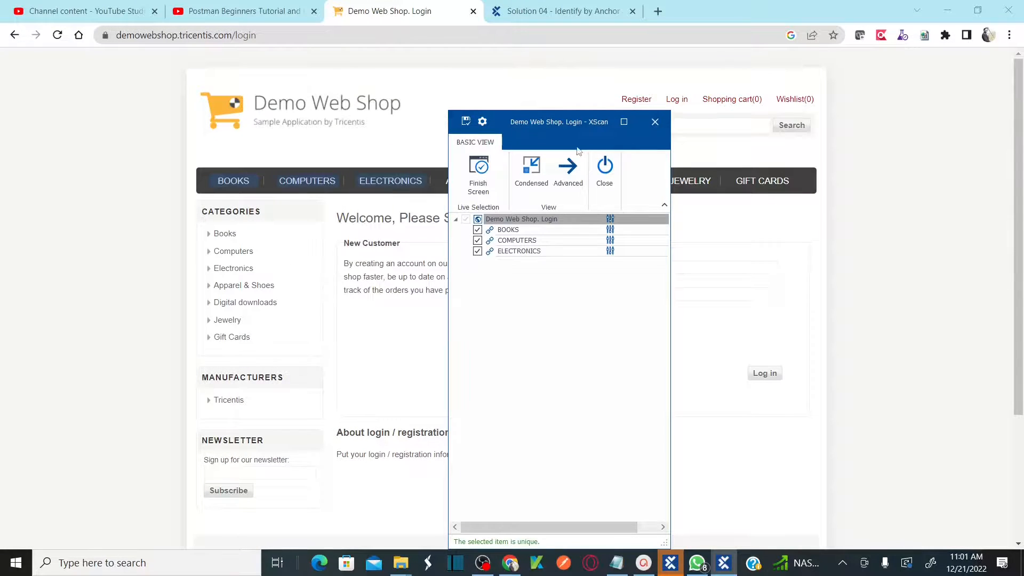
Step: Capture the APPAREL & SHOES, DIGITAL DOWNLOADS, JEWELRY and GIFT CARDS menu links, and deselect the stray LI element
{"action": "left_click_drag", "start_coordinate": [581, 125], "coordinate": [315, 169]}
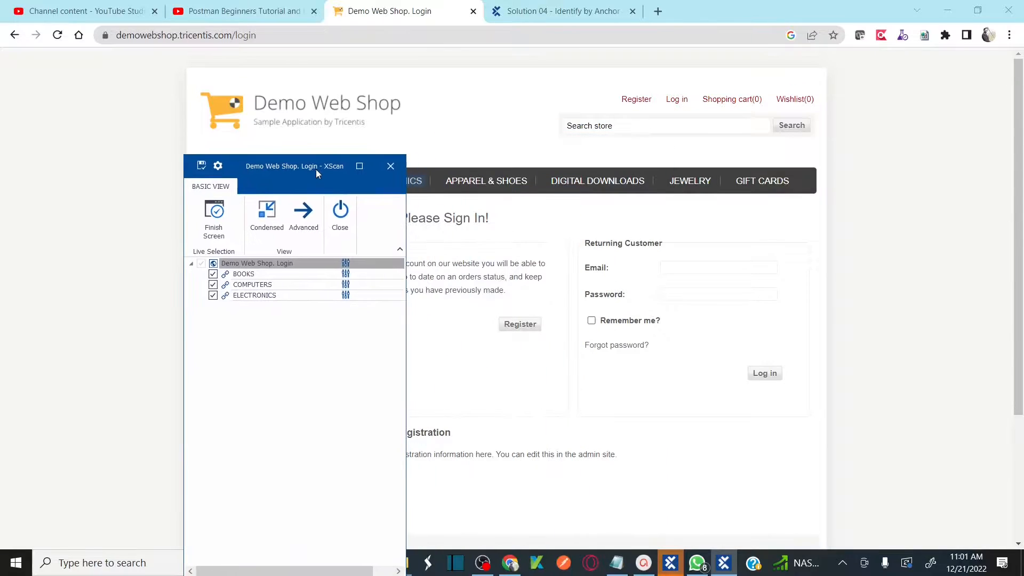
{"action": "left_click", "coordinate": [440, 190]}
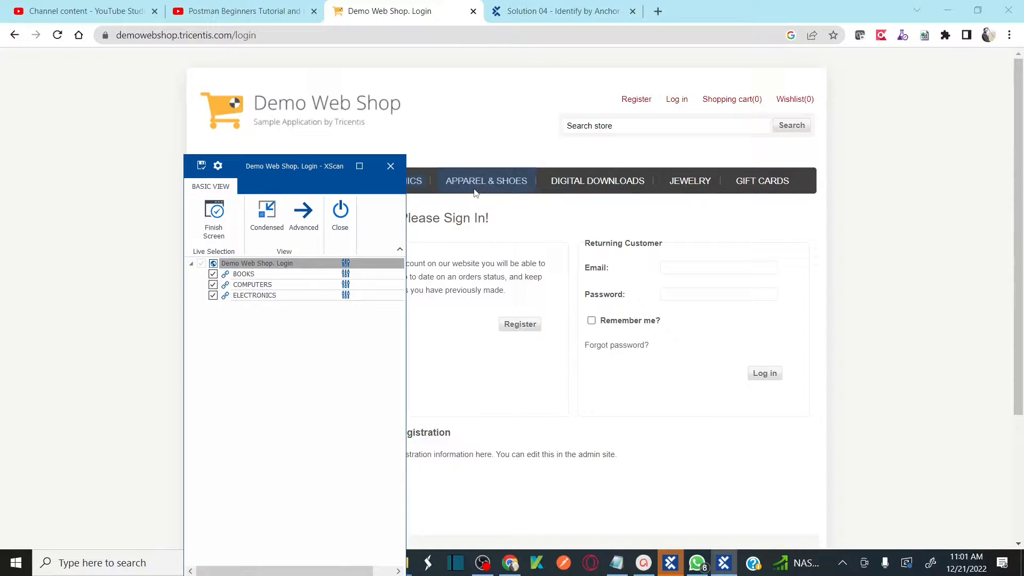
{"action": "left_click", "coordinate": [606, 191]}
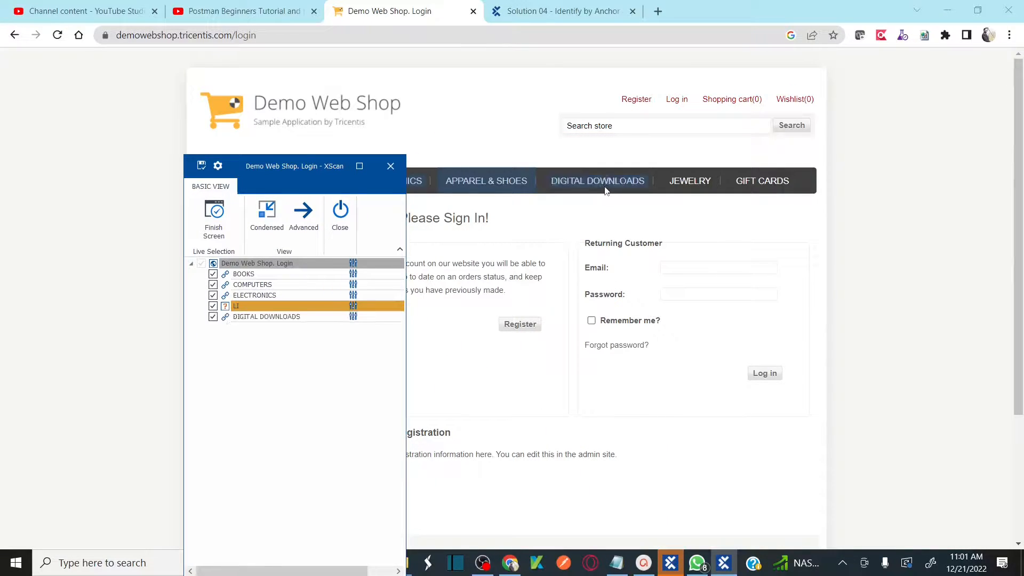
{"action": "left_click", "coordinate": [691, 190]}
{"action": "left_click", "coordinate": [755, 180]}
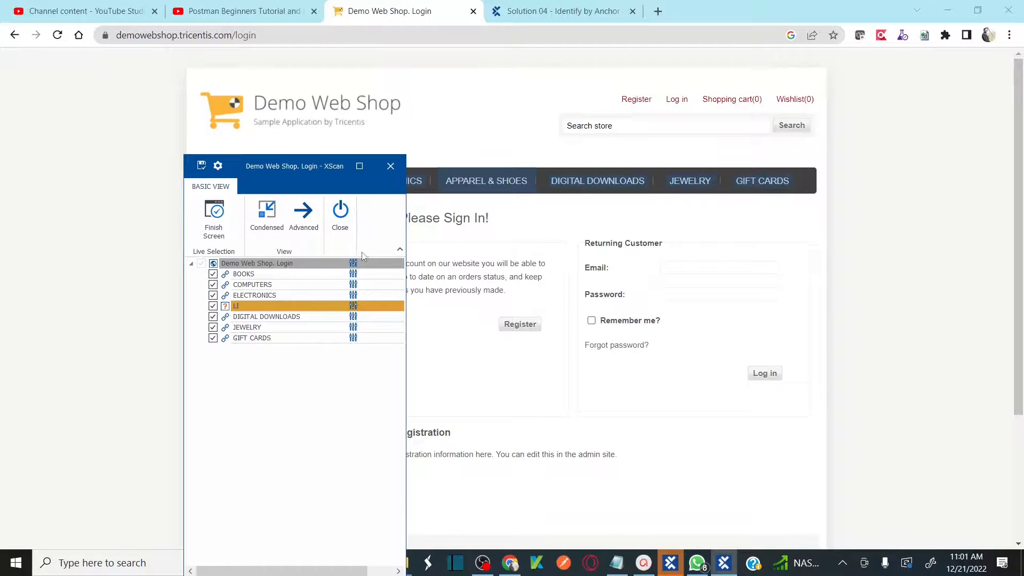
{"action": "left_click", "coordinate": [485, 180]}
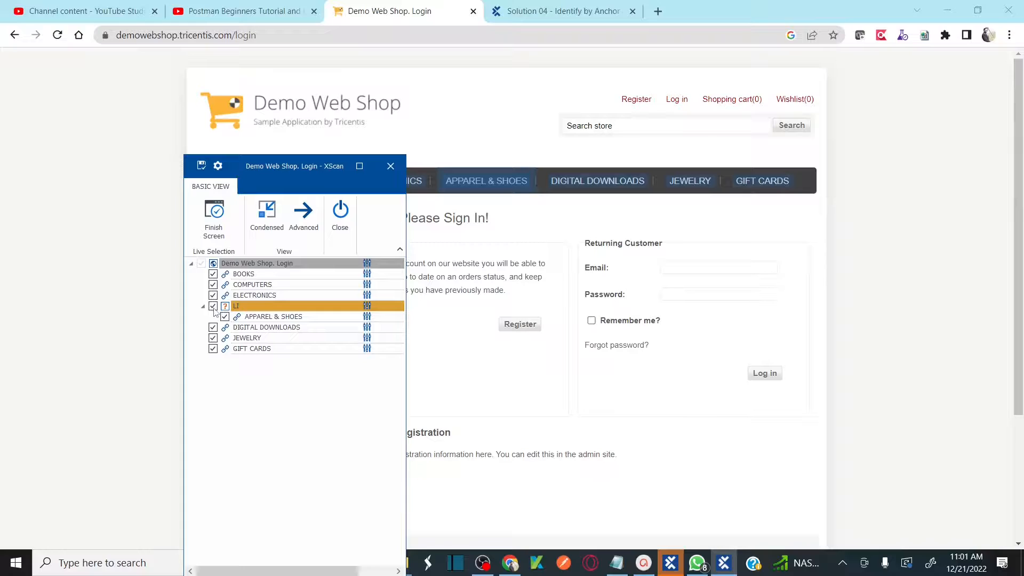
{"action": "left_click", "coordinate": [213, 307]}
{"action": "left_click", "coordinate": [214, 307]}
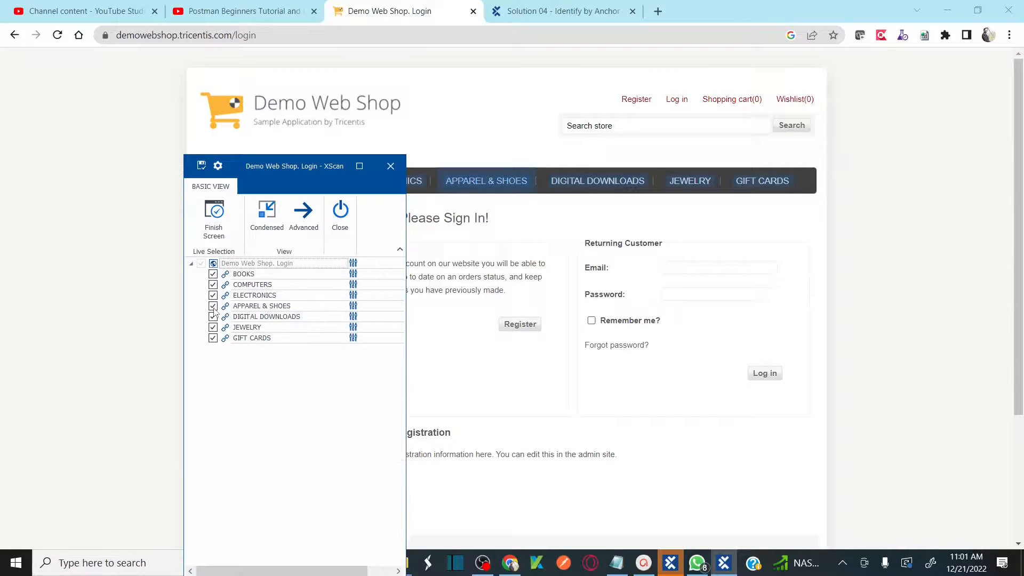
Step: Examine the scanned controls in Advanced view, including the properties of the BOOKS, ELECTRONICS, APPAREL & SHOES, Books and Computers links
{"action": "left_click", "coordinate": [359, 166]}
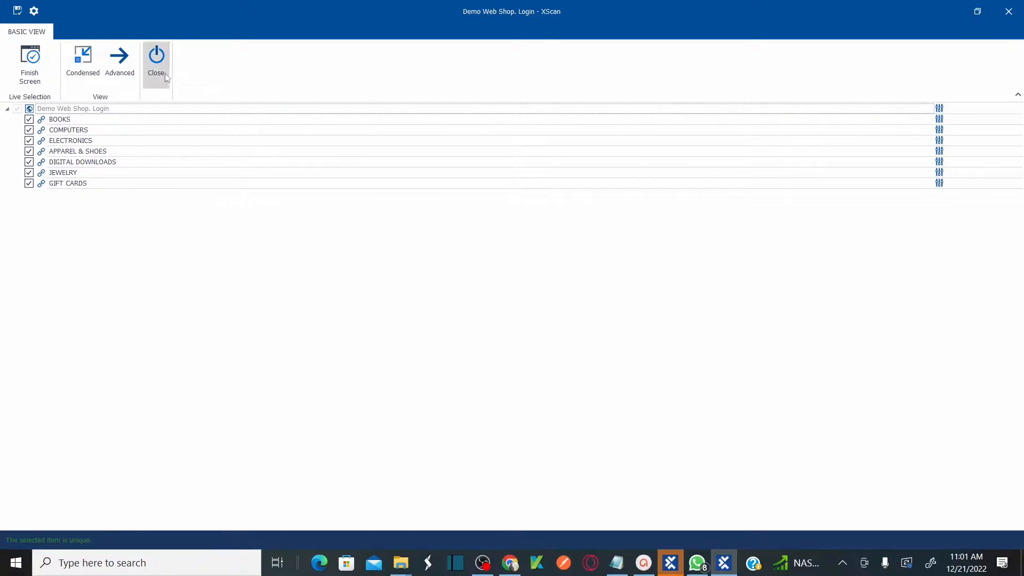
{"action": "left_click", "coordinate": [119, 65]}
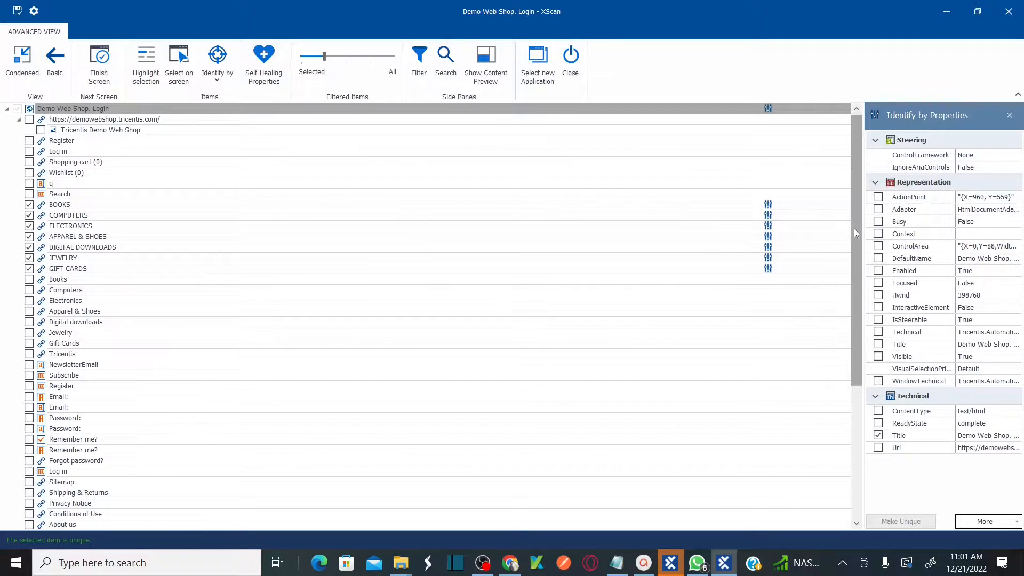
{"action": "left_click_drag", "start_coordinate": [853, 233], "coordinate": [869, 210]}
{"action": "left_click_drag", "start_coordinate": [859, 167], "coordinate": [853, 145]}
{"action": "left_click", "coordinate": [78, 207]}
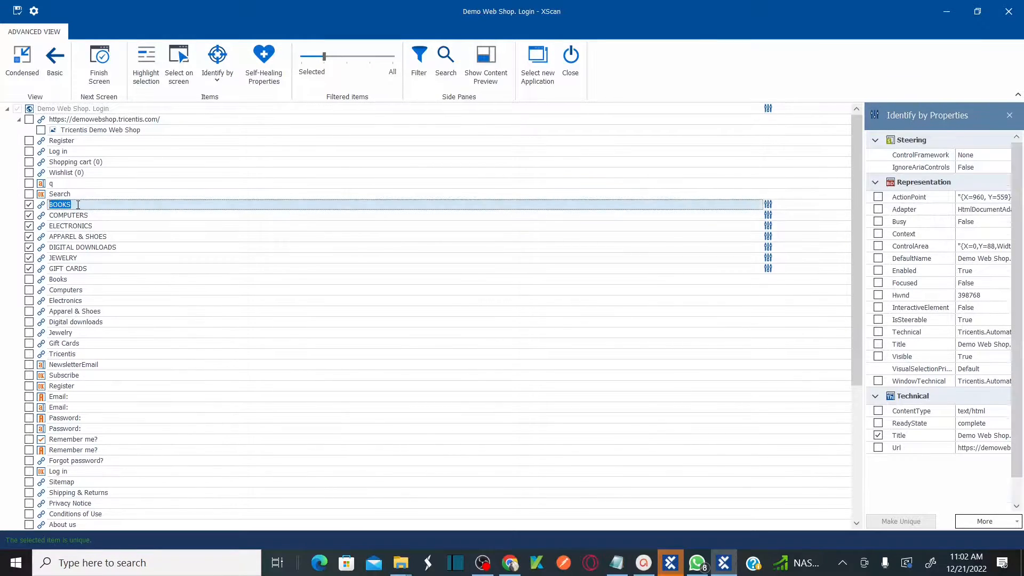
{"action": "left_click", "coordinate": [71, 225]}
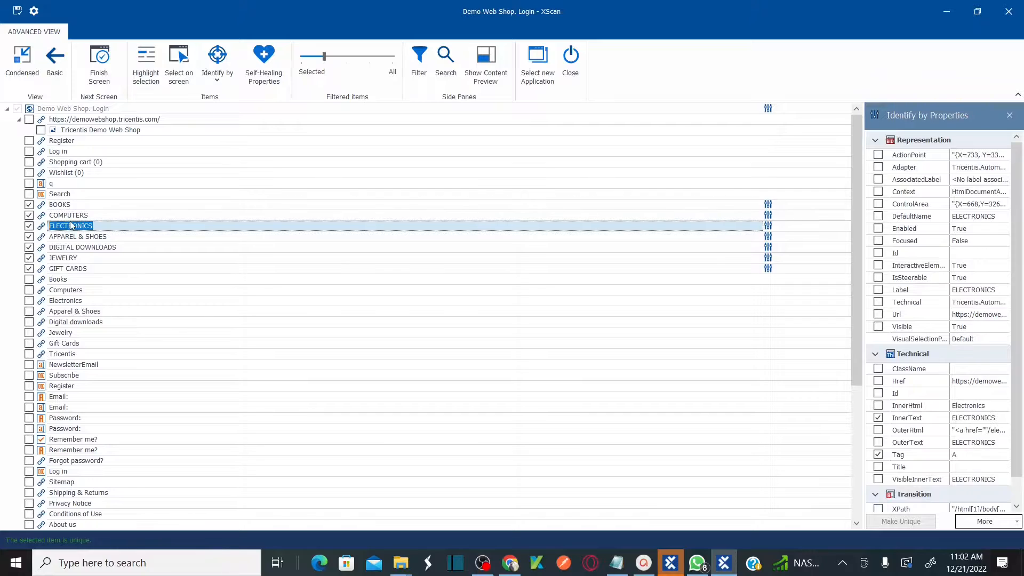
{"action": "left_click", "coordinate": [79, 238]}
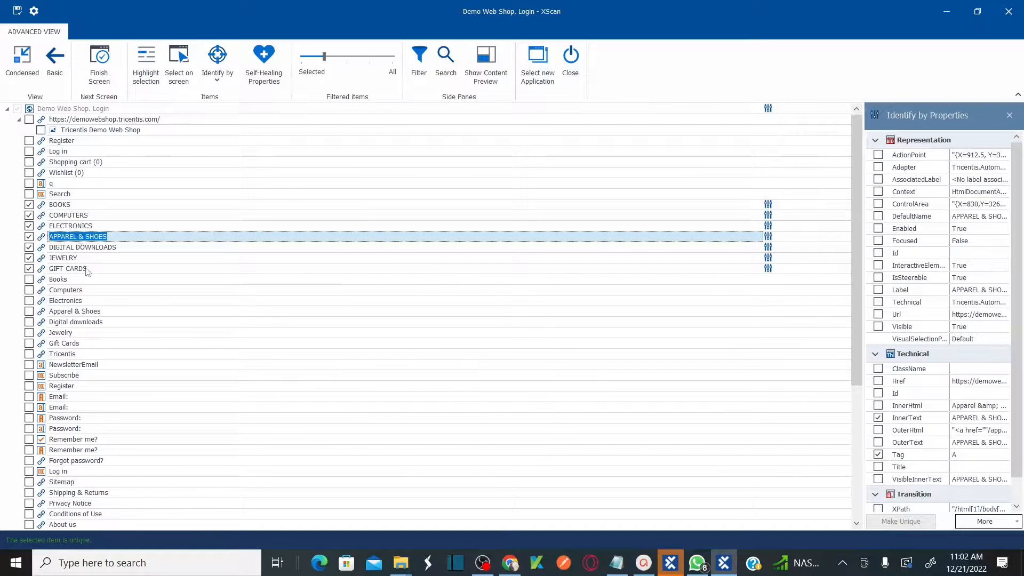
{"action": "left_click", "coordinate": [69, 280]}
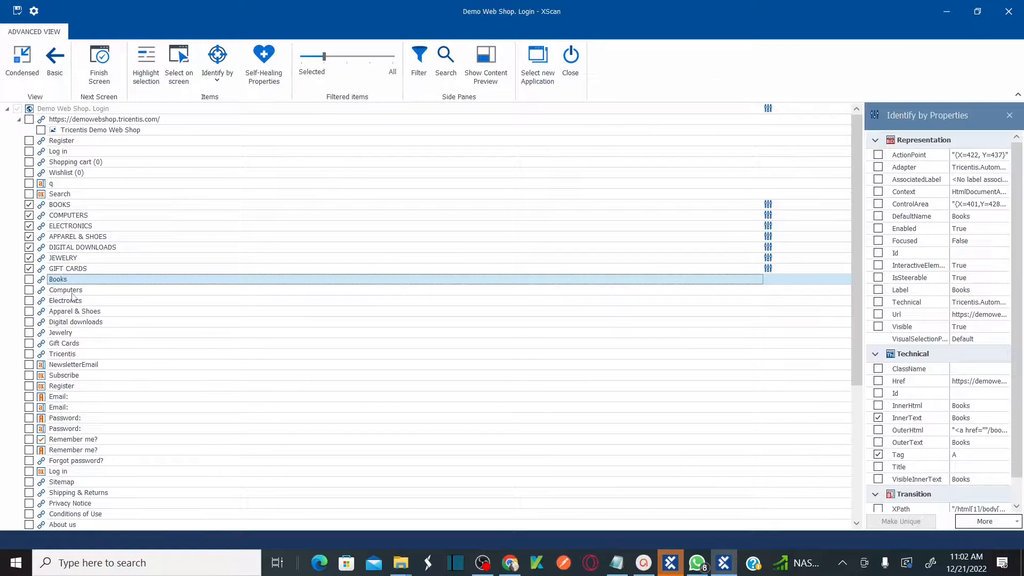
{"action": "left_click", "coordinate": [133, 291]}
Step: Switch to Chrome to inspect the Demo Web Shop's main menu links, and return to XScan
{"action": "key", "text": "alt+Tab"}
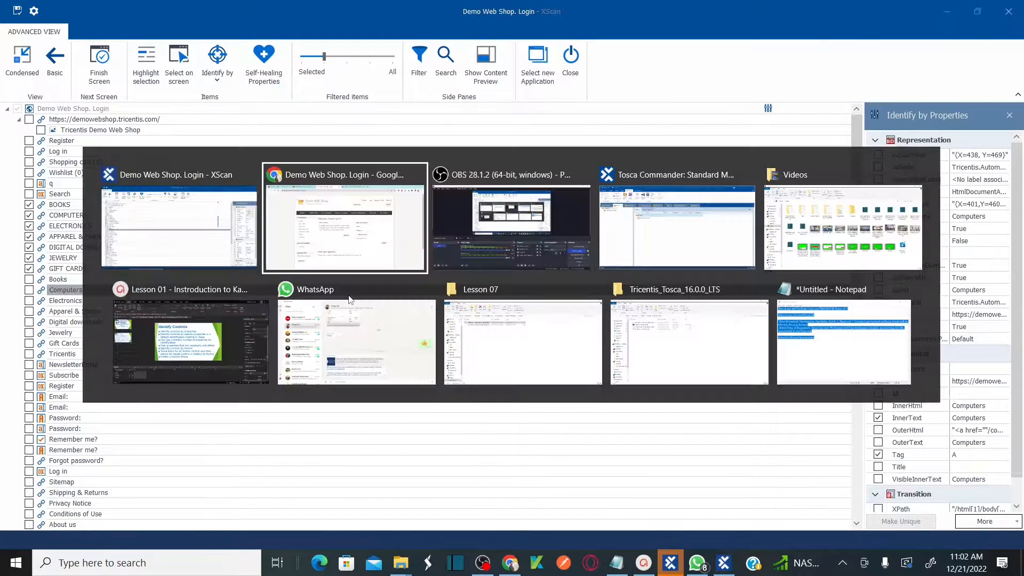
{"action": "mouse_move", "coordinate": [307, 182]}
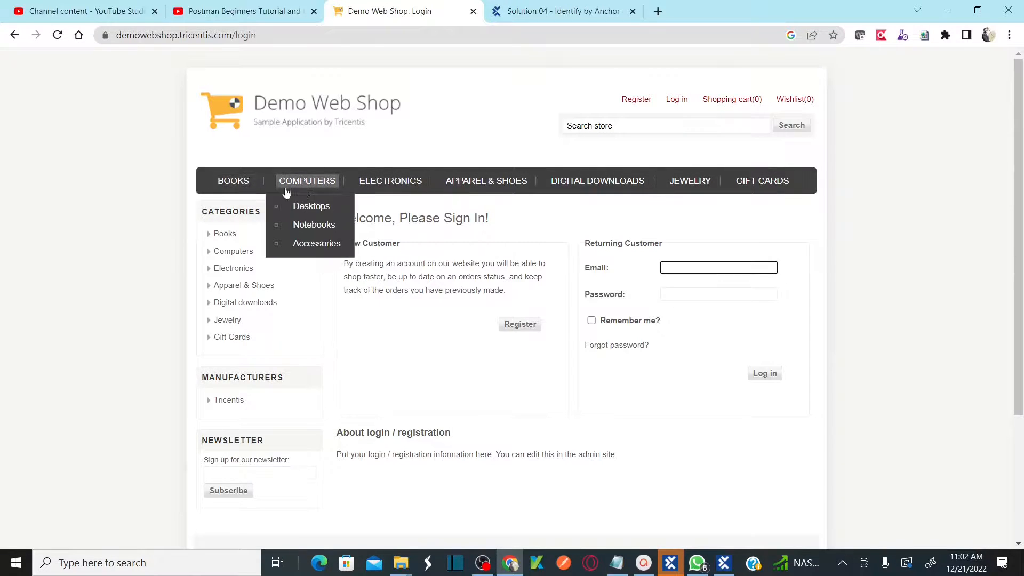
{"action": "mouse_move", "coordinate": [366, 203]}
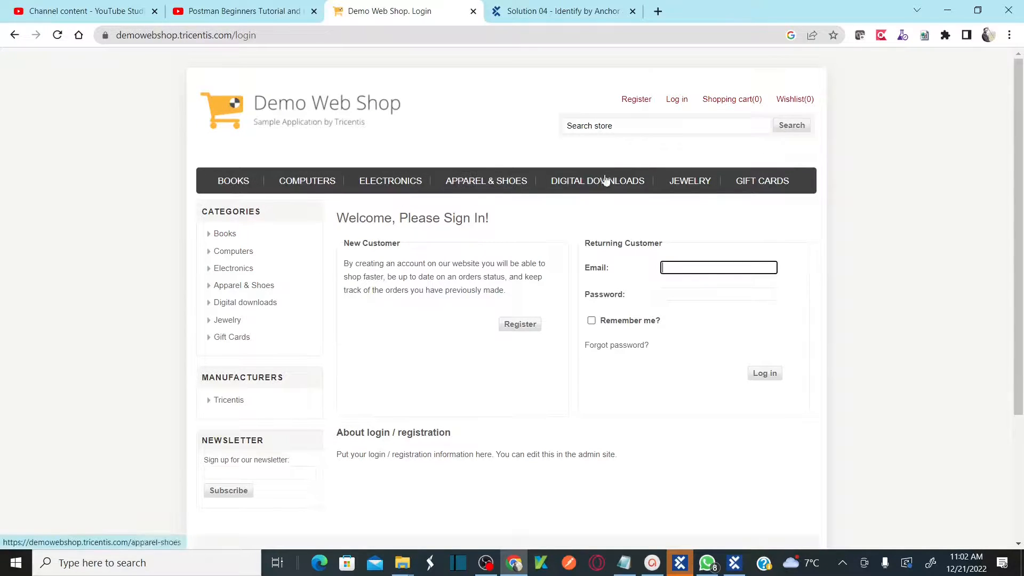
{"action": "key", "text": "alt+Tab"}
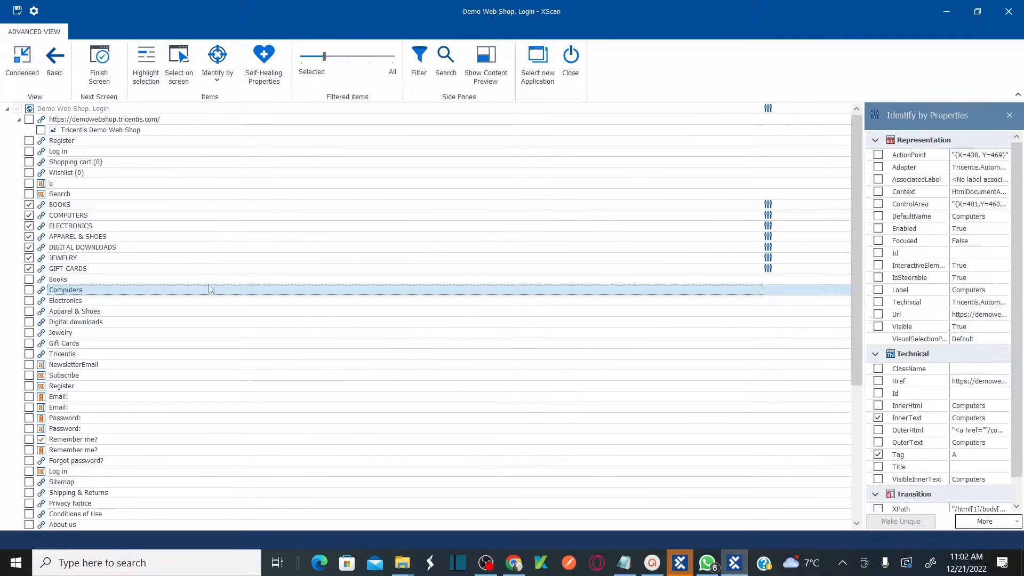
Step: Shrink the XScan window beside the page and add the mixed-case Books link to the selected controls
{"action": "left_click", "coordinate": [977, 16]}
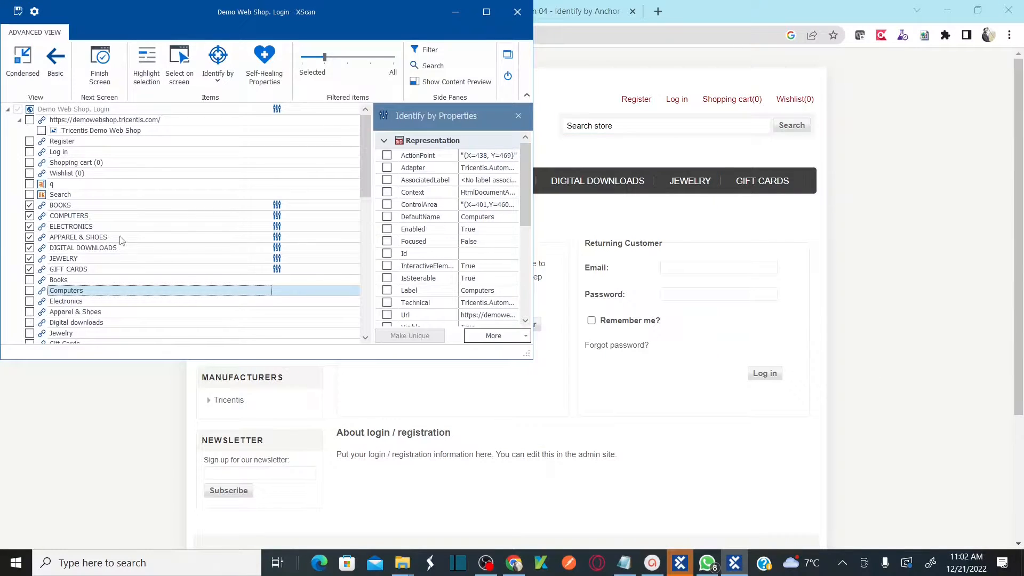
{"action": "left_click", "coordinate": [55, 280]}
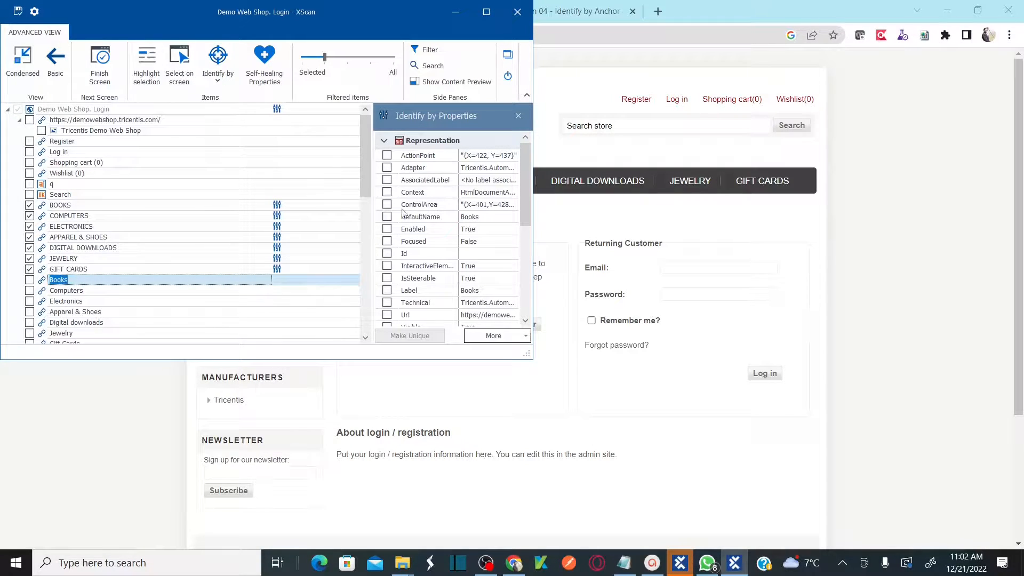
{"action": "left_click", "coordinate": [30, 280]}
{"action": "left_click", "coordinate": [29, 280]}
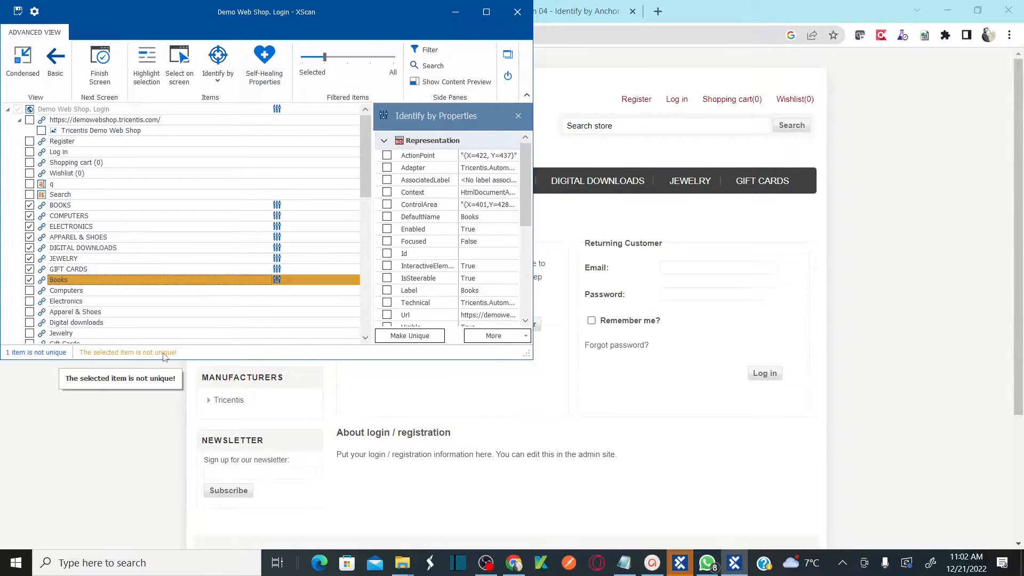
Step: Maximize the XScan window and examine the identification properties of the uppercase BOOKS link
{"action": "left_click", "coordinate": [486, 12]}
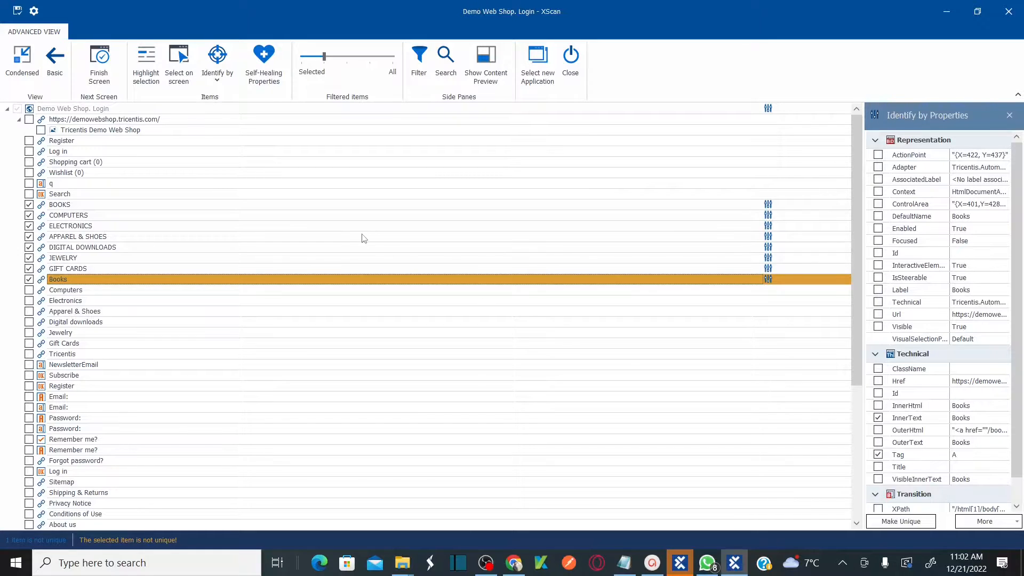
{"action": "left_click", "coordinate": [66, 206]}
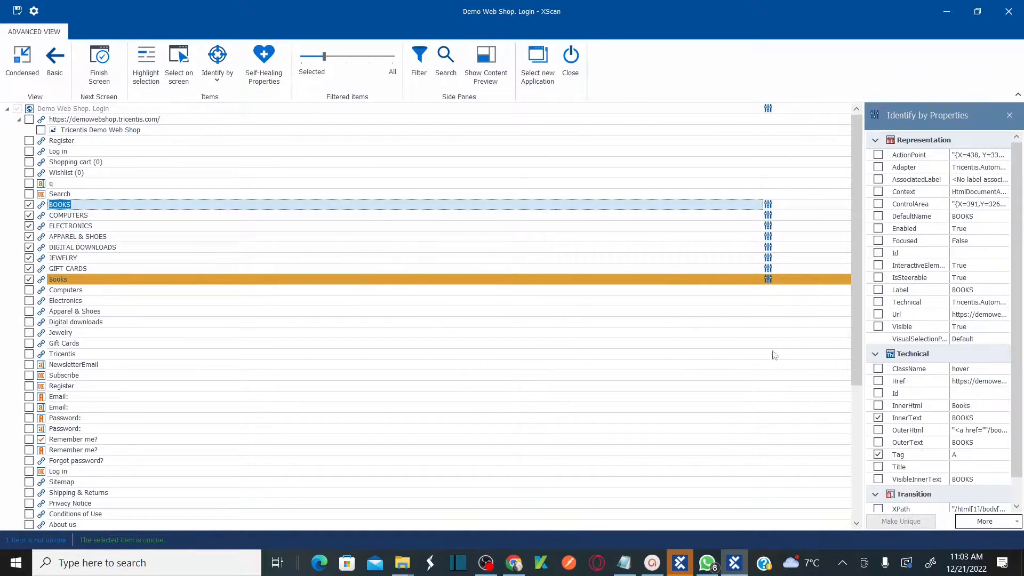
Step: Compare the identification properties of the mixed-case Books link with those of the neighbouring Computers and GIFT CARDS links
{"action": "left_click", "coordinate": [81, 280]}
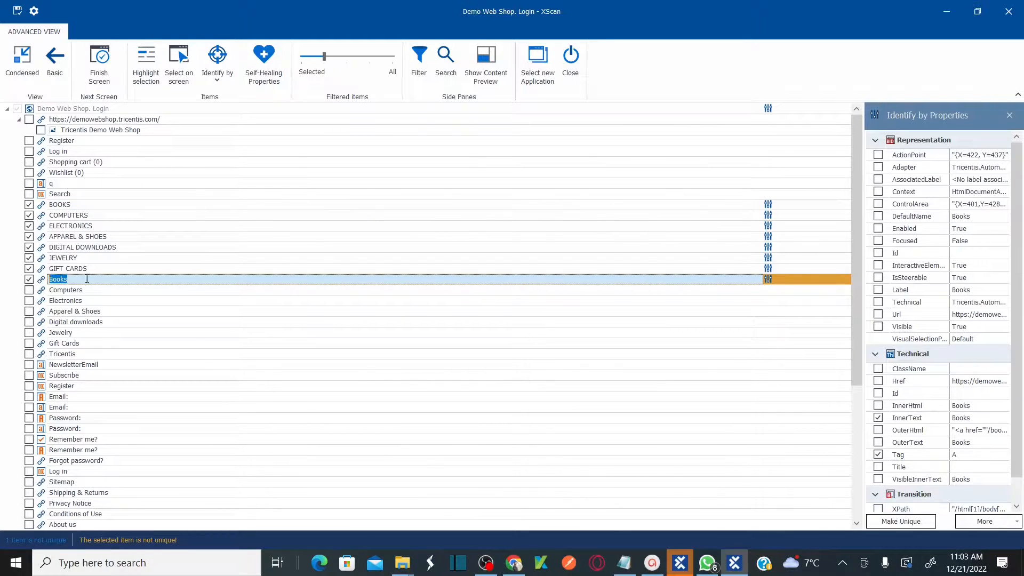
{"action": "left_click", "coordinate": [135, 294]}
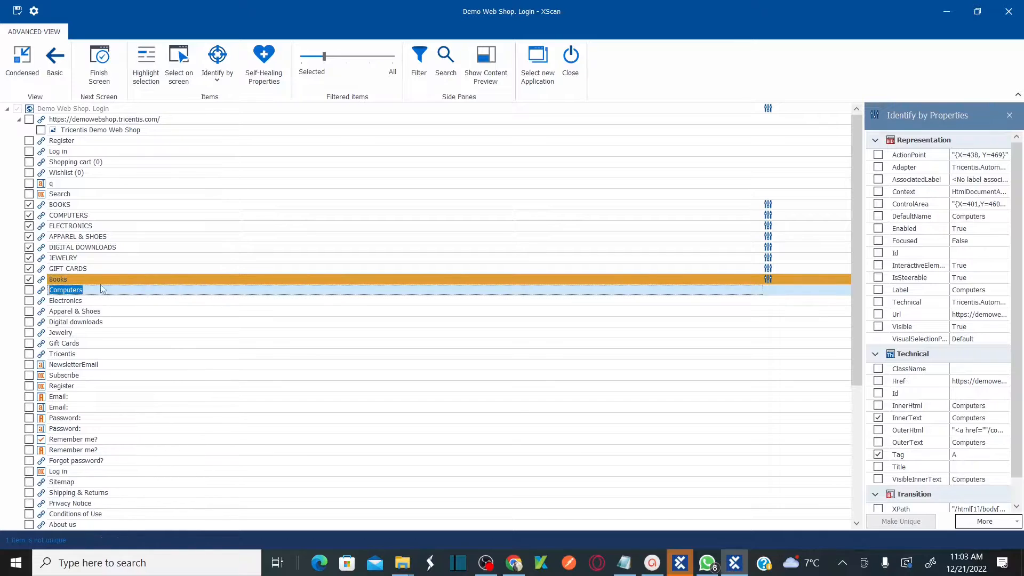
{"action": "left_click", "coordinate": [94, 280]}
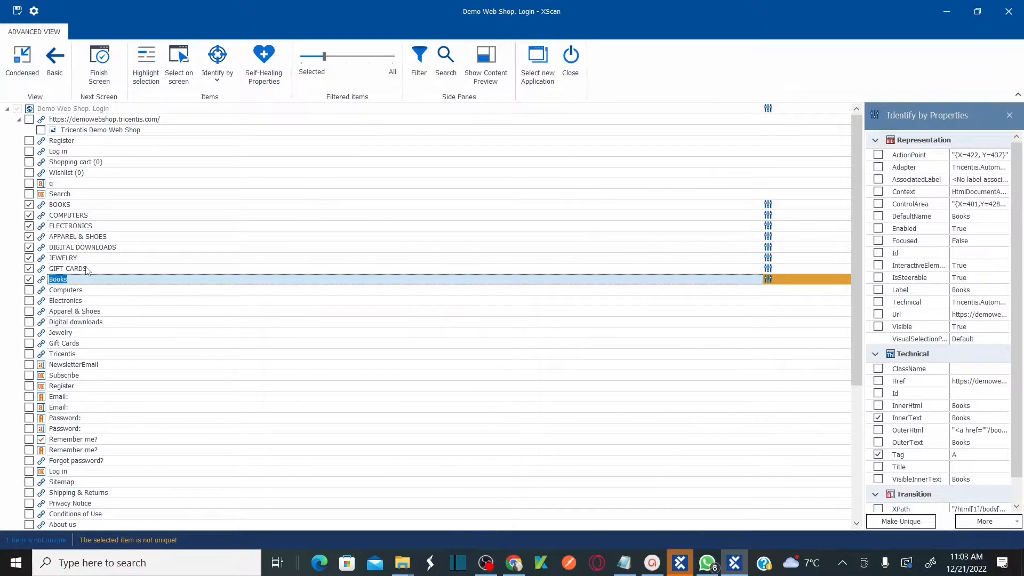
{"action": "left_click", "coordinate": [87, 269]}
{"action": "left_click", "coordinate": [60, 280]}
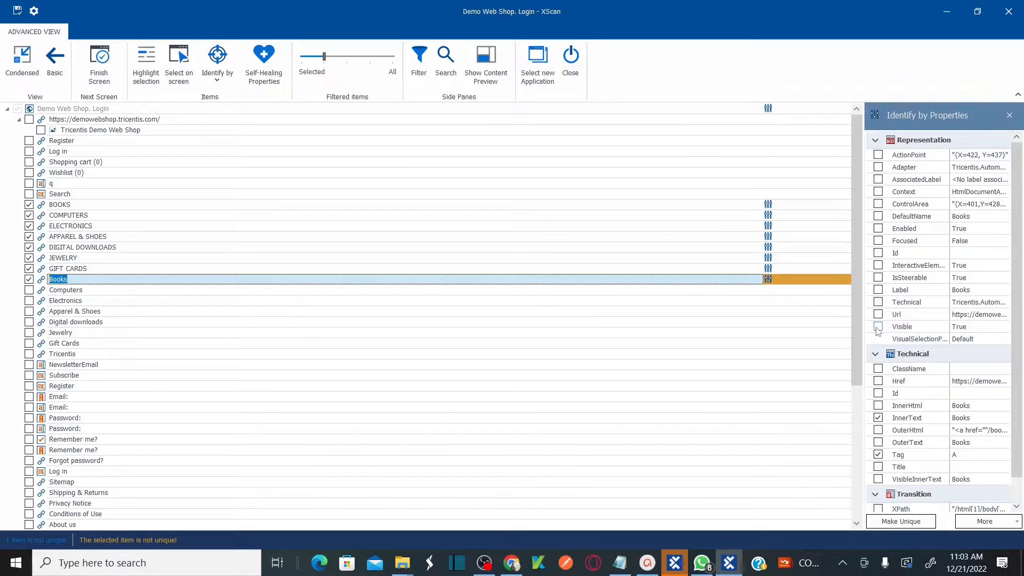
Step: Add the Visible property to the identification of the mixed-case Books link, alongside InnerText and Tag
{"action": "left_click", "coordinate": [877, 328]}
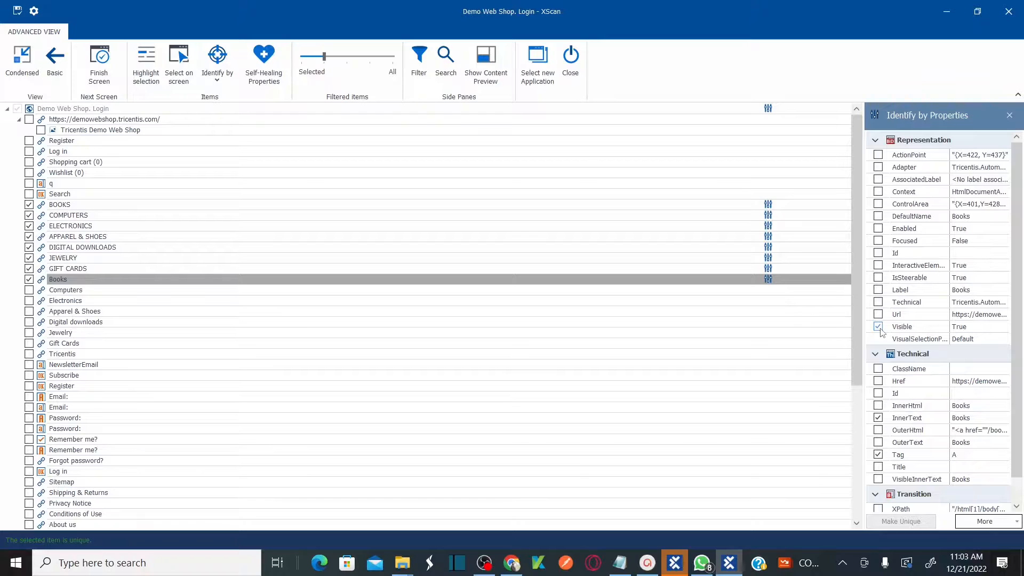
{"action": "left_click", "coordinate": [878, 327]}
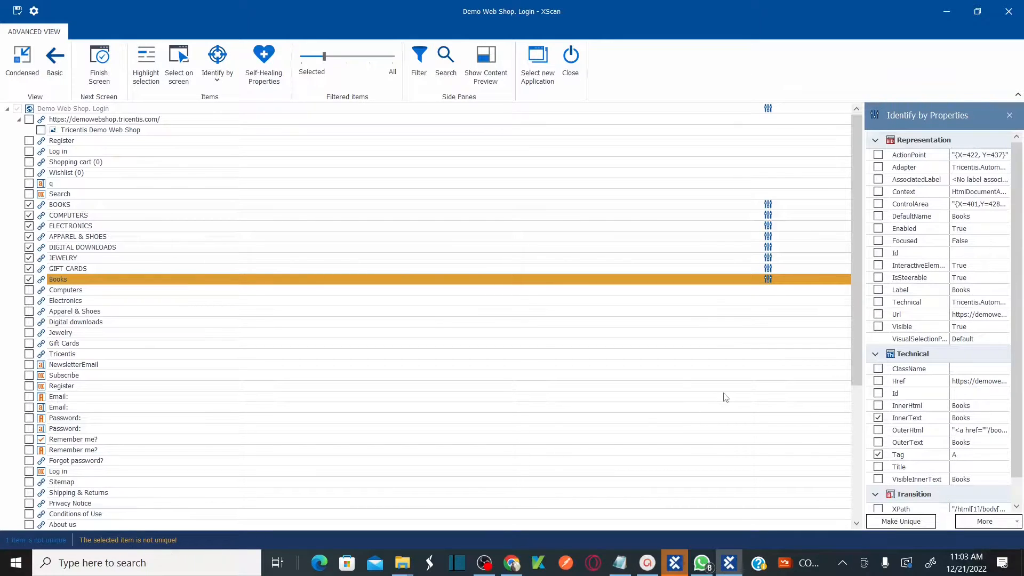
{"action": "left_click", "coordinate": [879, 327]}
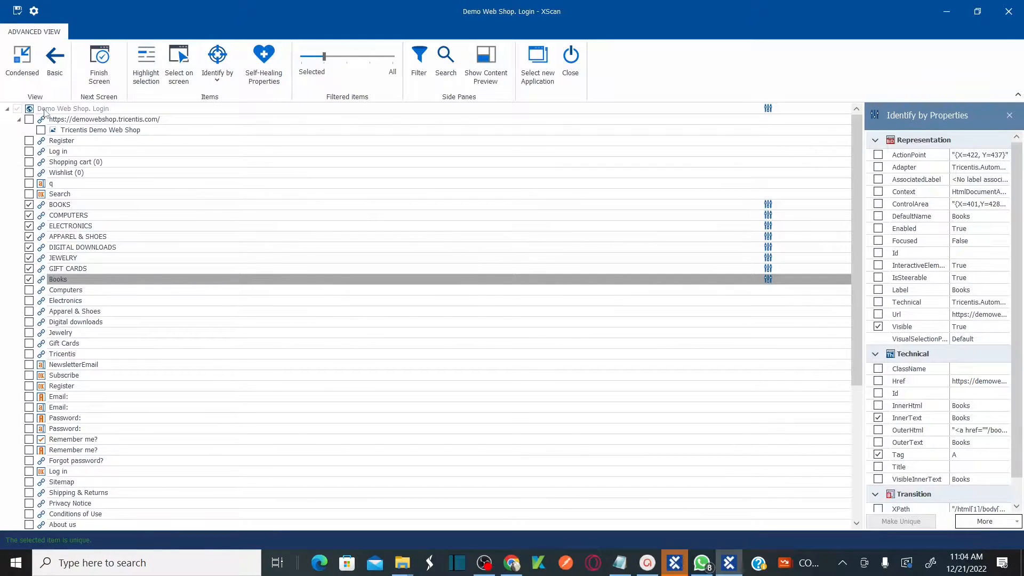
Step: Select the Demo Web Shop. Login root item, widen its properties, and compare its Title with the shop's Register page in Chrome
{"action": "left_click", "coordinate": [82, 109]}
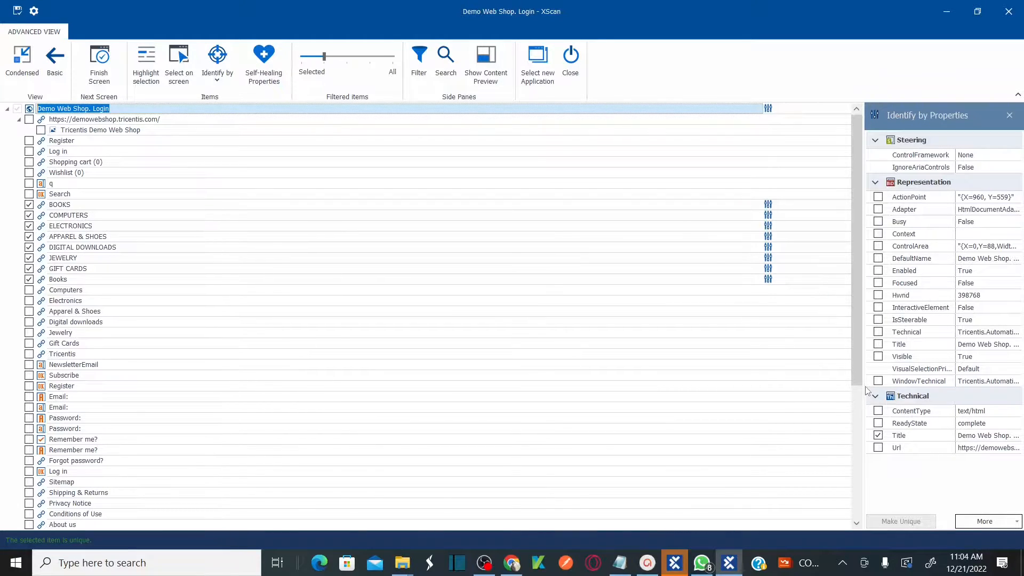
{"action": "left_click_drag", "start_coordinate": [864, 385], "coordinate": [752, 398]}
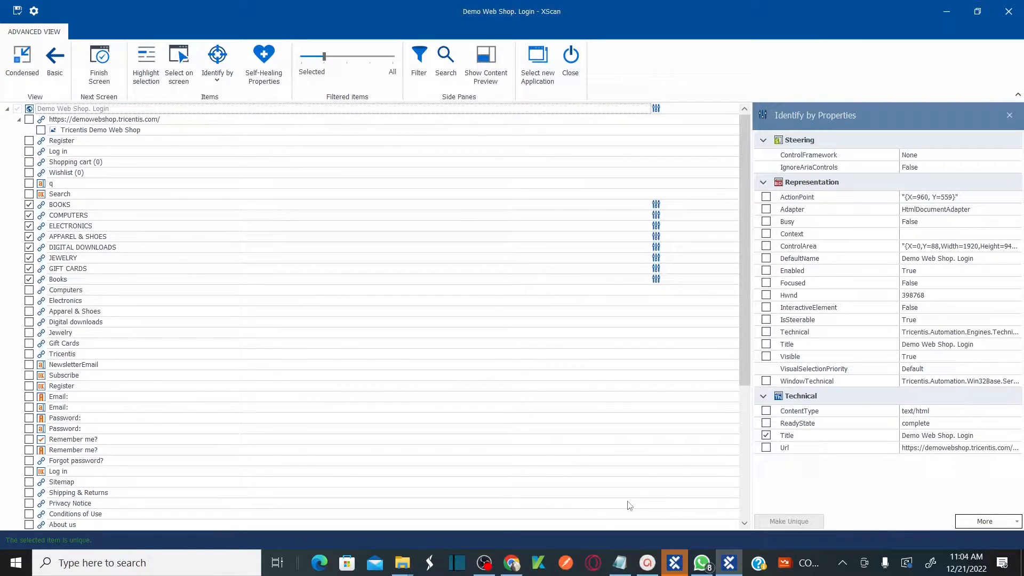
{"action": "left_click", "coordinate": [512, 562]}
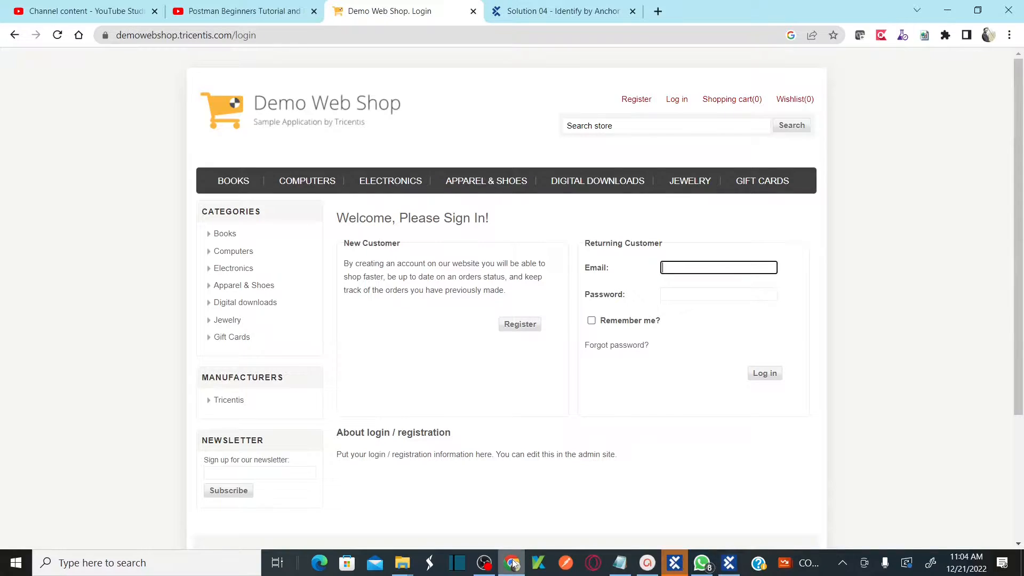
{"action": "left_click", "coordinate": [636, 99]}
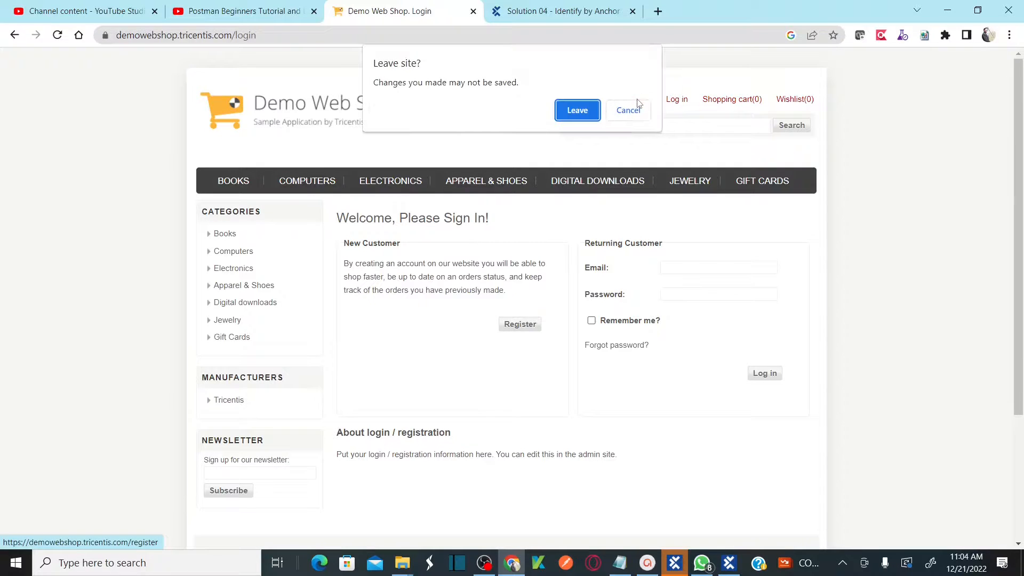
{"action": "left_click", "coordinate": [579, 117]}
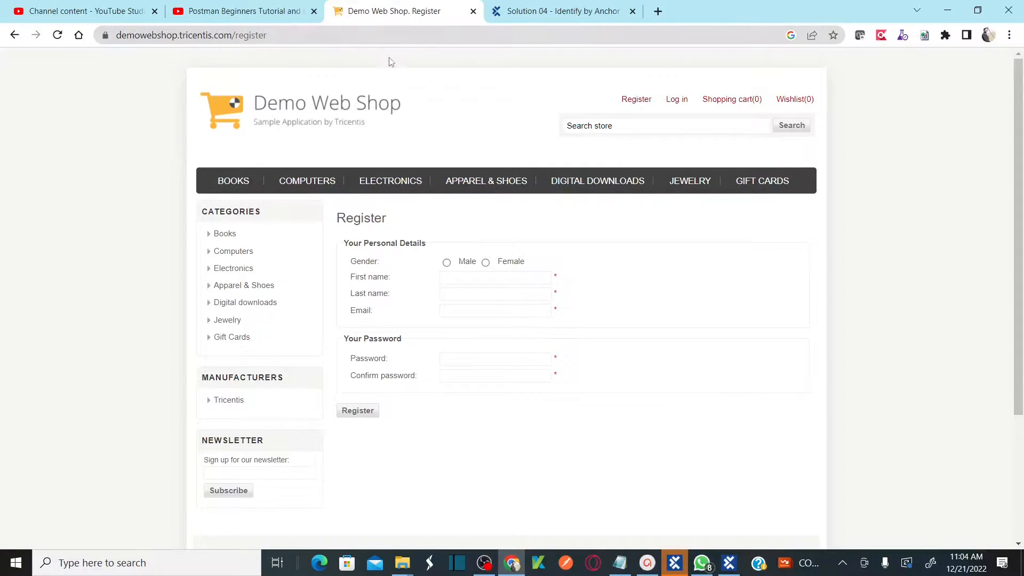
{"action": "key", "text": "alt+Tab"}
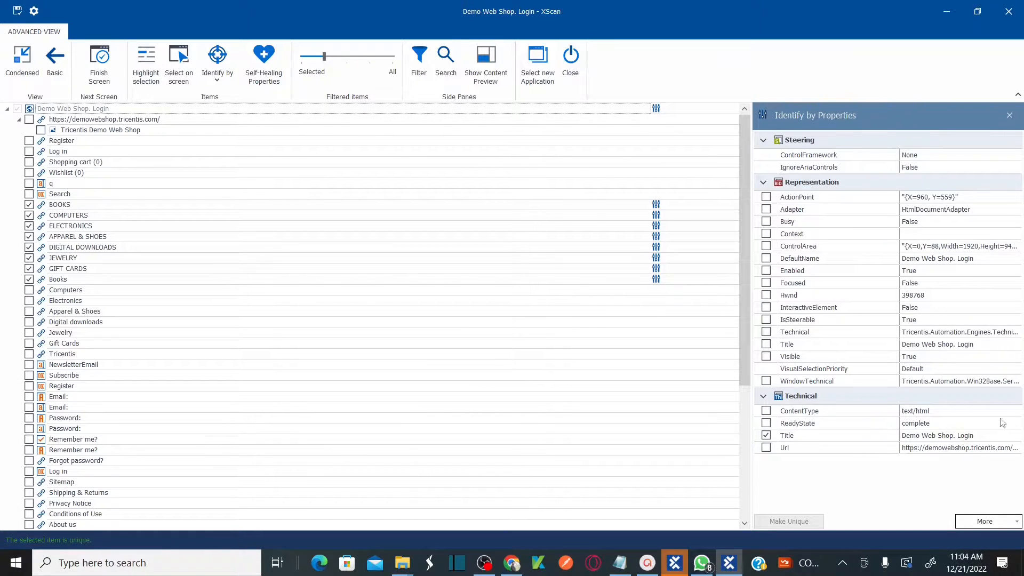
{"action": "key", "text": "alt+Tab"}
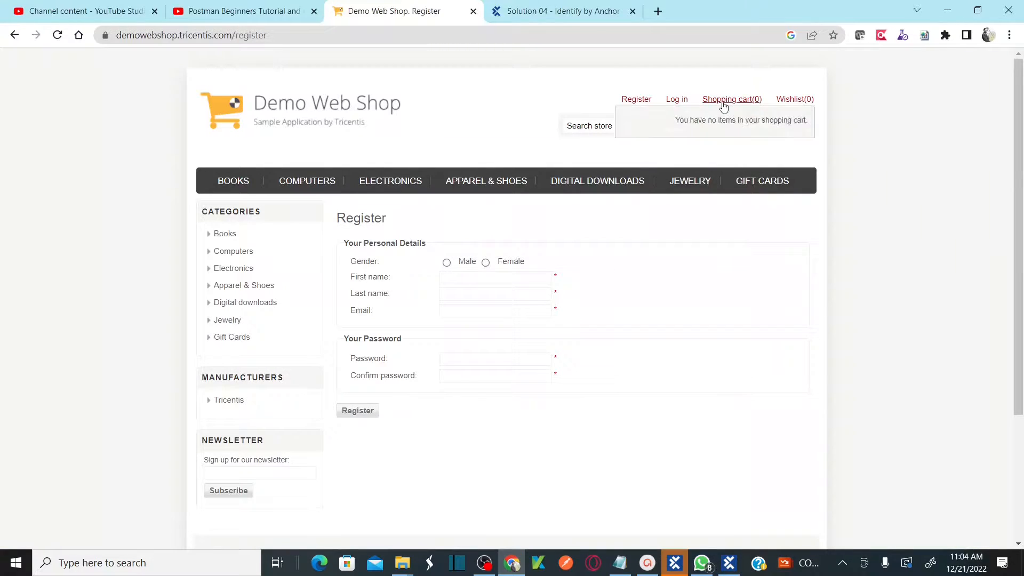
Step: Open the shop's Shopping cart page and return to its Log in page, comparing their titles with the Title property in XScan
{"action": "left_click", "coordinate": [723, 103]}
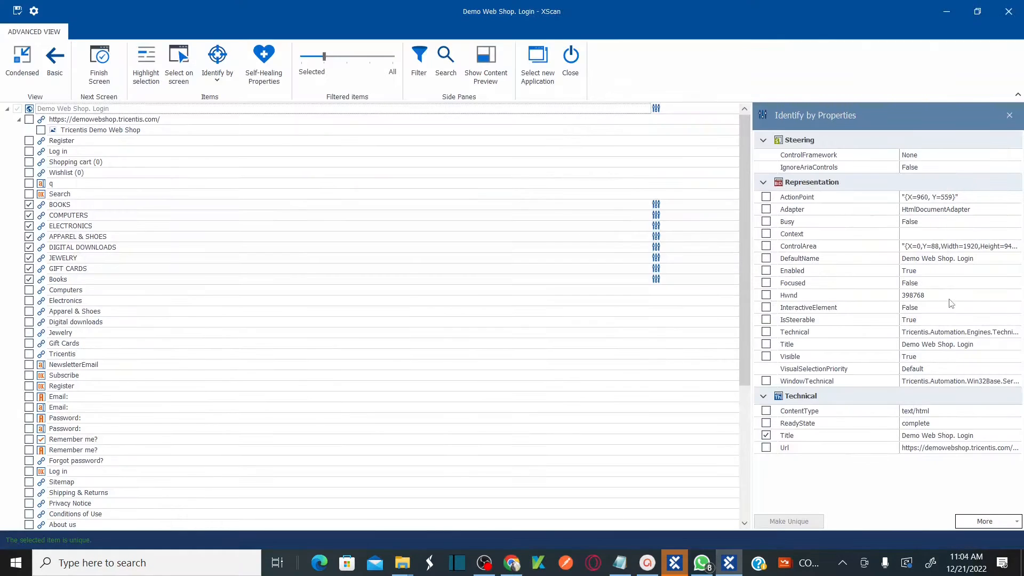
{"action": "key", "text": "alt+Tab"}
{"action": "key", "text": "alt+Tab"}
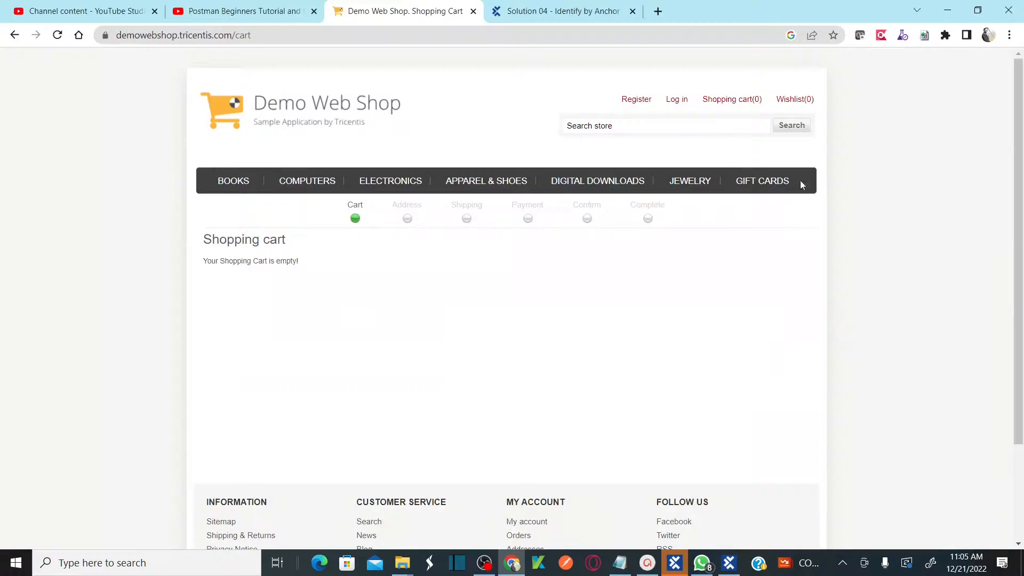
{"action": "left_click", "coordinate": [676, 102]}
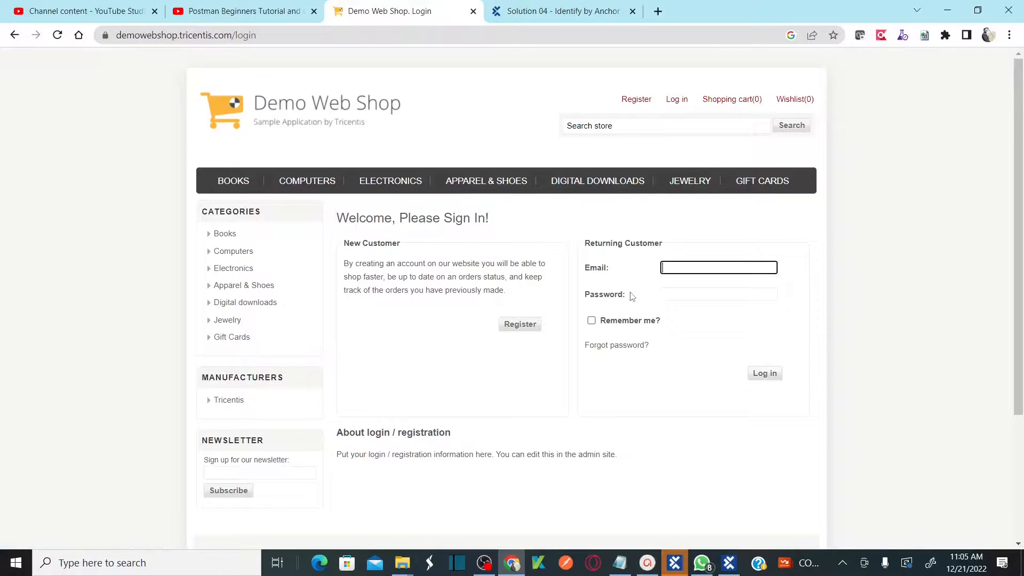
{"action": "key", "text": "alt+Tab"}
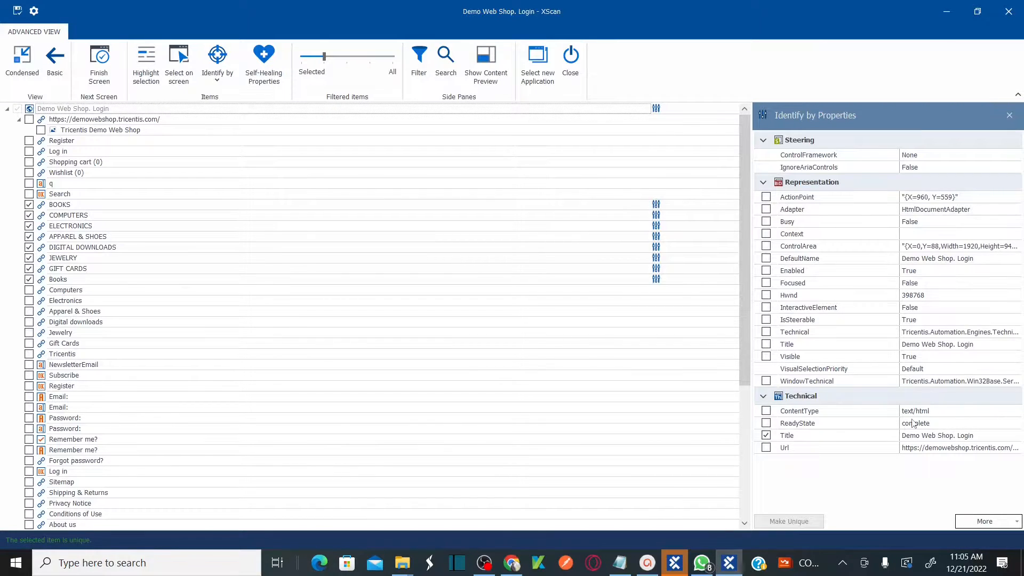
Step: Try to set the root item's technical Title property to Demo Web Shop*, declining the incoming WhatsApp call
{"action": "left_click", "coordinate": [957, 436]}
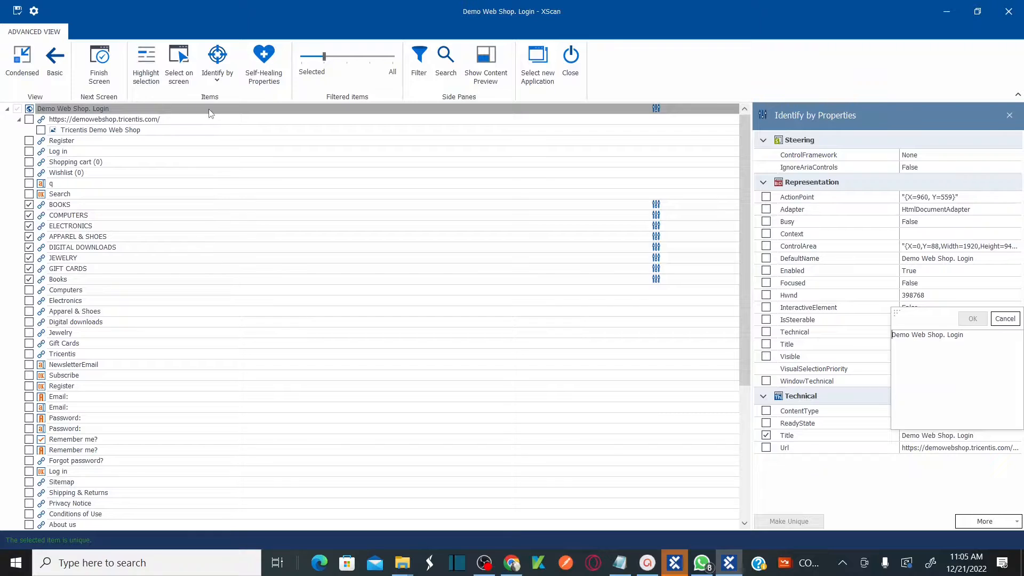
{"action": "left_click", "coordinate": [836, 433]}
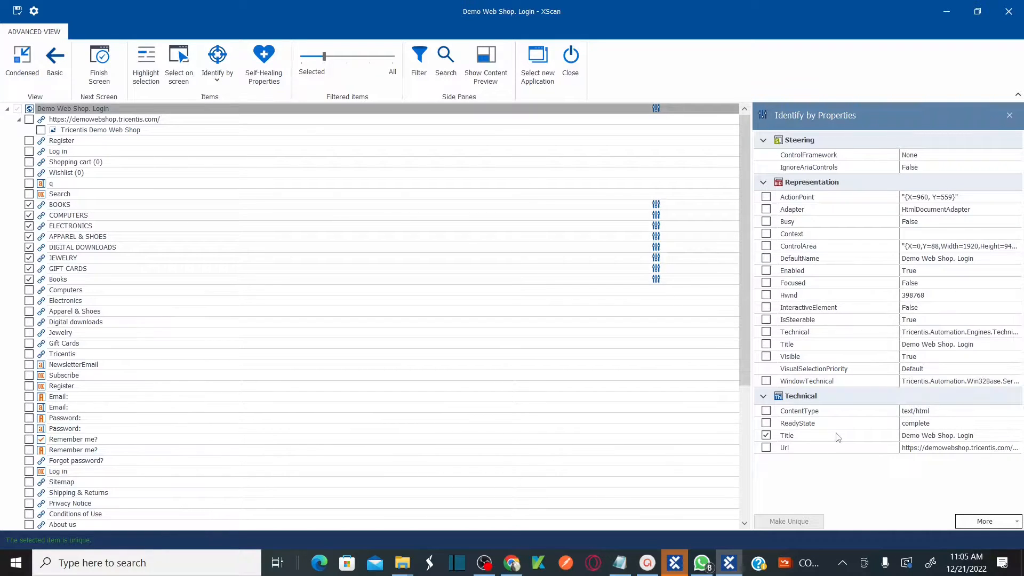
{"action": "left_click", "coordinate": [929, 439]}
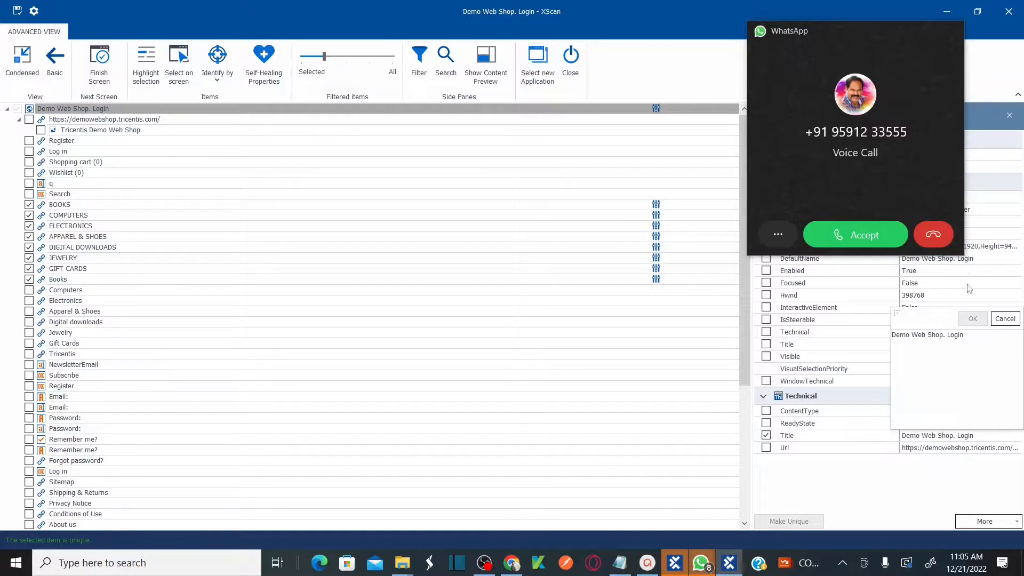
{"action": "left_click", "coordinate": [936, 242]}
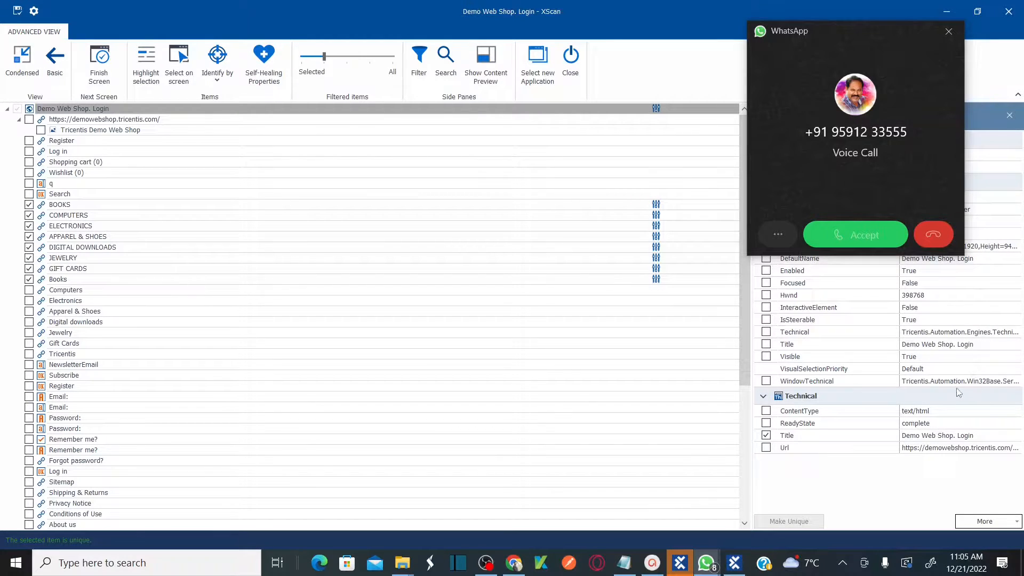
{"action": "left_click", "coordinate": [972, 441]}
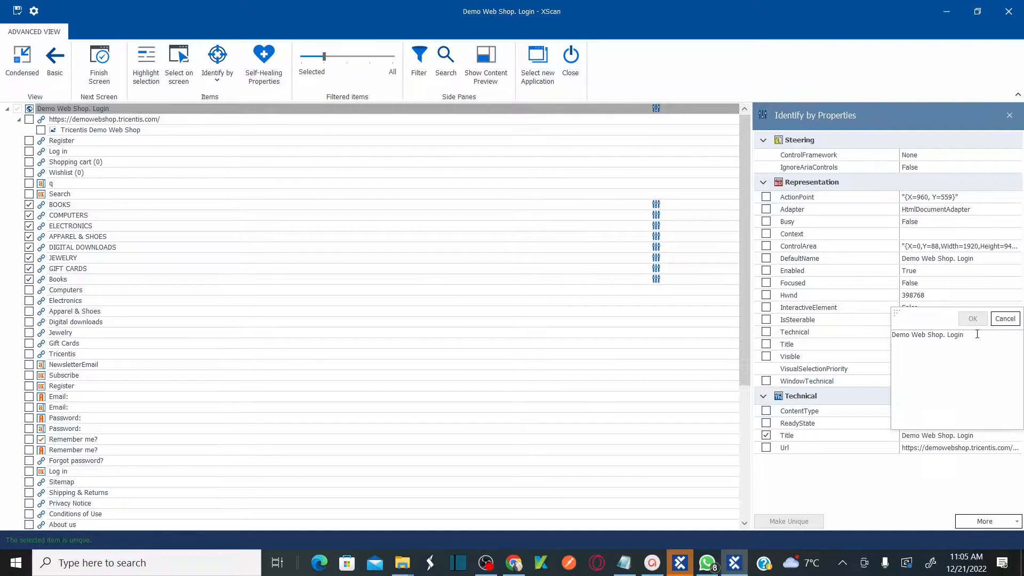
{"action": "key", "text": "BackSpace"}
{"action": "left_click", "coordinate": [973, 319]}
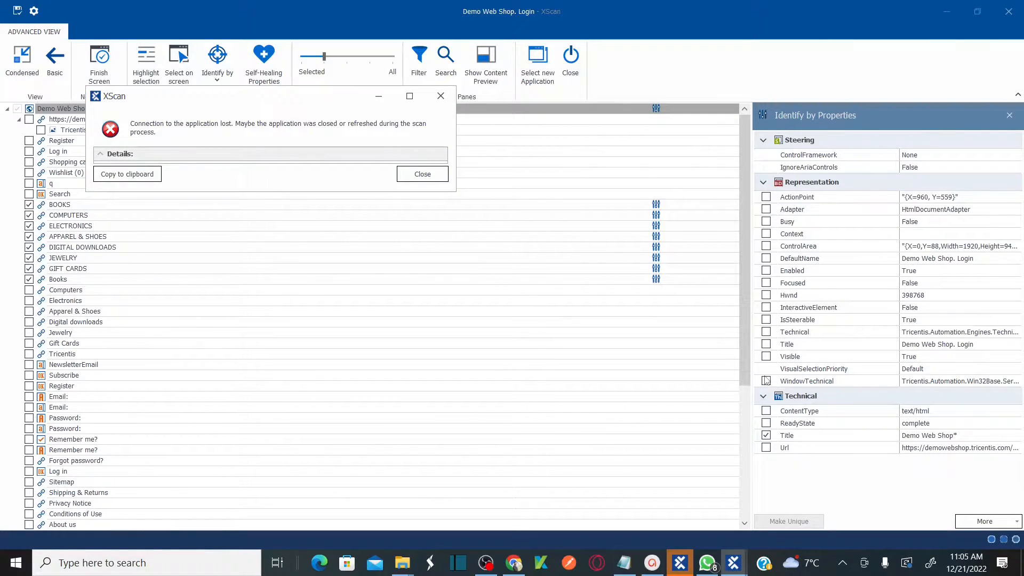
Step: Dismiss the connection errors and rescan the Demo Web Shop. Login window
{"action": "left_click", "coordinate": [421, 175]}
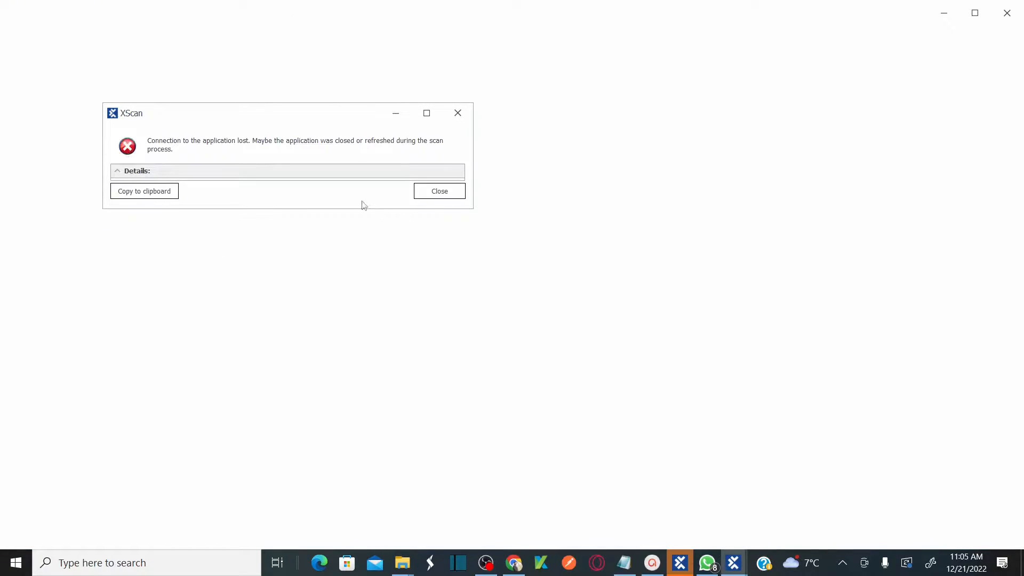
{"action": "left_click", "coordinate": [441, 192]}
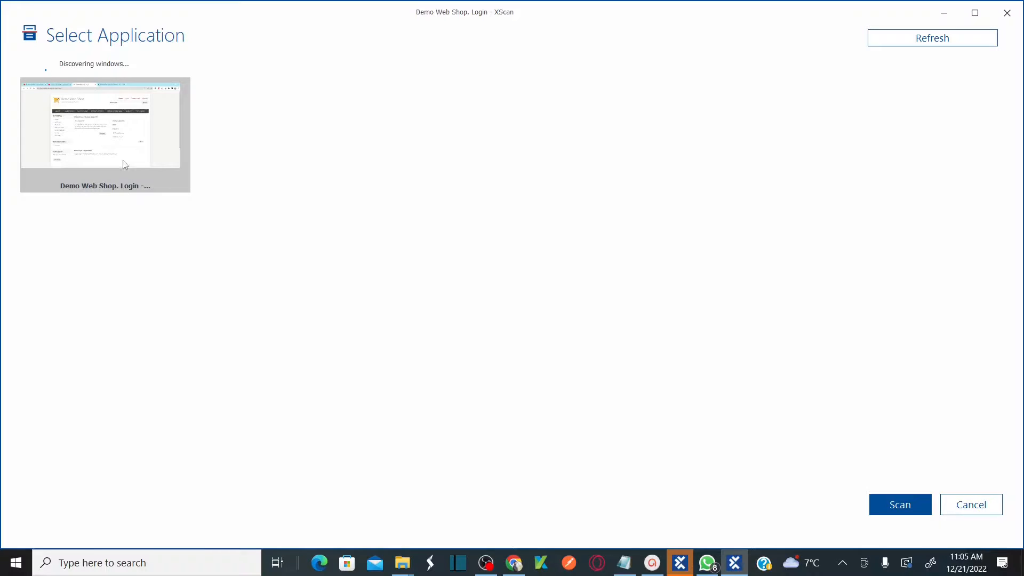
{"action": "left_click", "coordinate": [897, 506]}
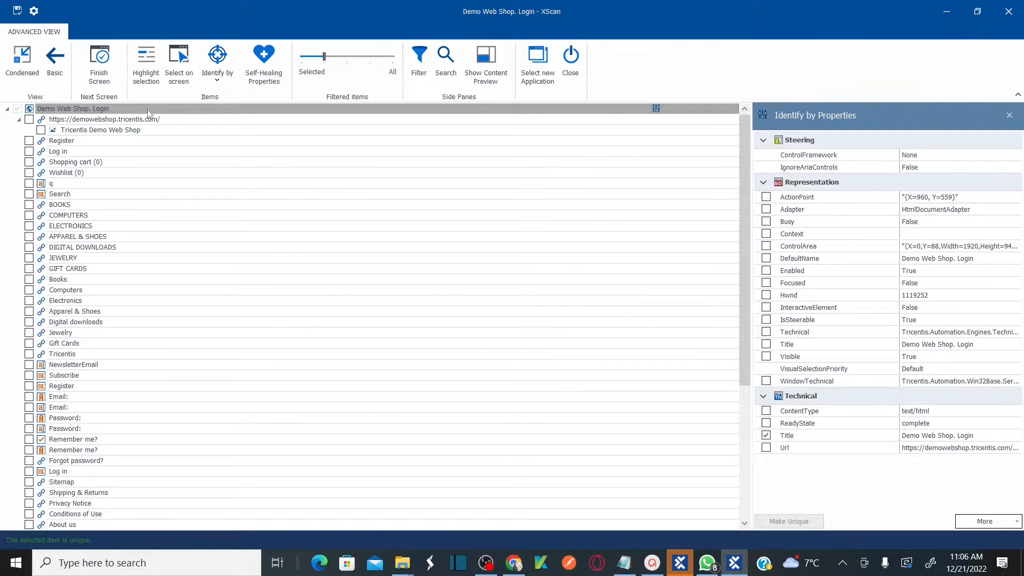
Step: Set the technical Title property of the rescanned root item to Demo Web Shop* and recheck the stored value
{"action": "left_click", "coordinate": [985, 440]}
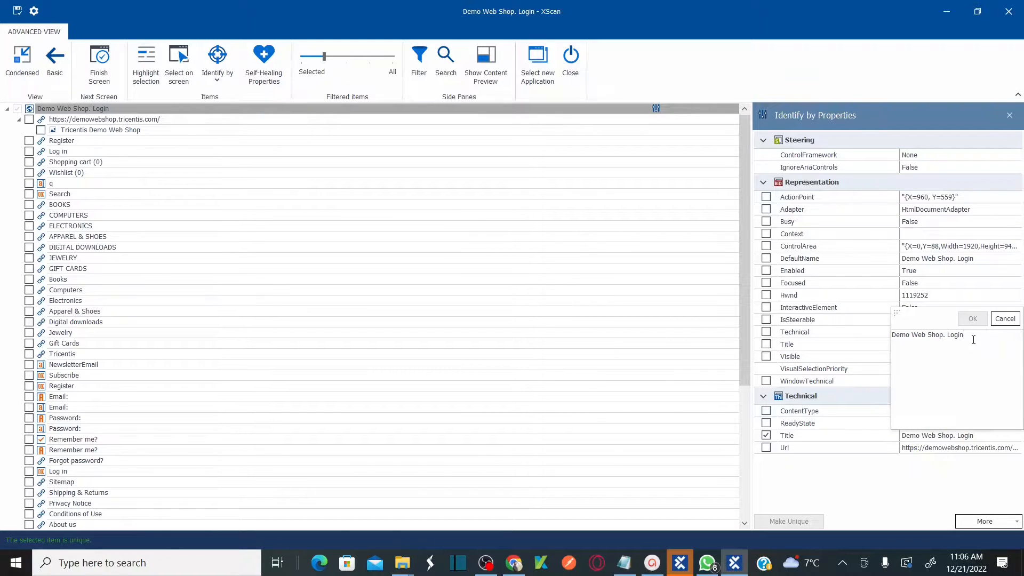
{"action": "key", "text": "BackSpace"}
{"action": "key", "text": "BackSpace"}
{"action": "key", "text": "BackSpace"}
{"action": "left_click", "coordinate": [972, 318]}
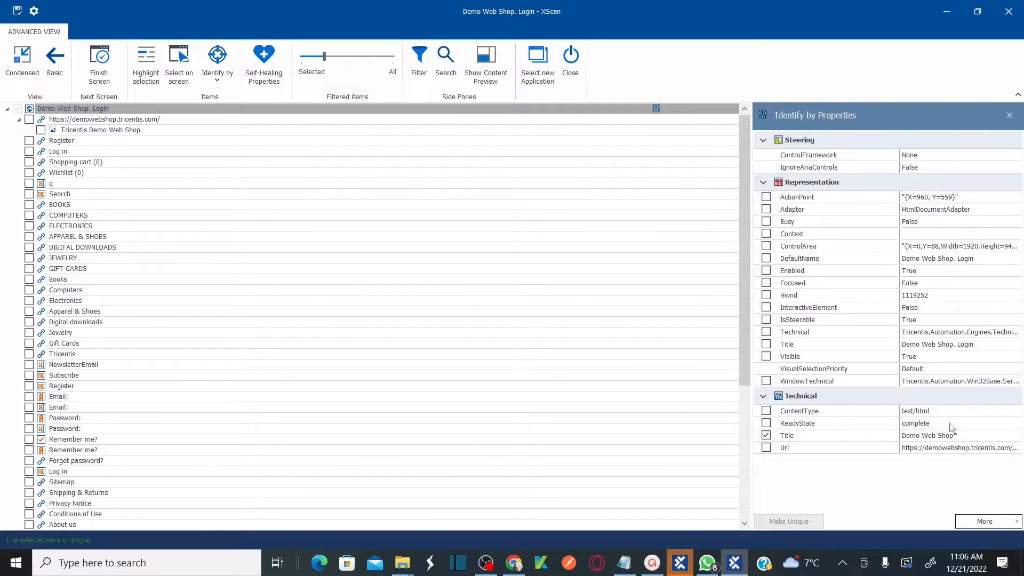
{"action": "left_click", "coordinate": [940, 439]}
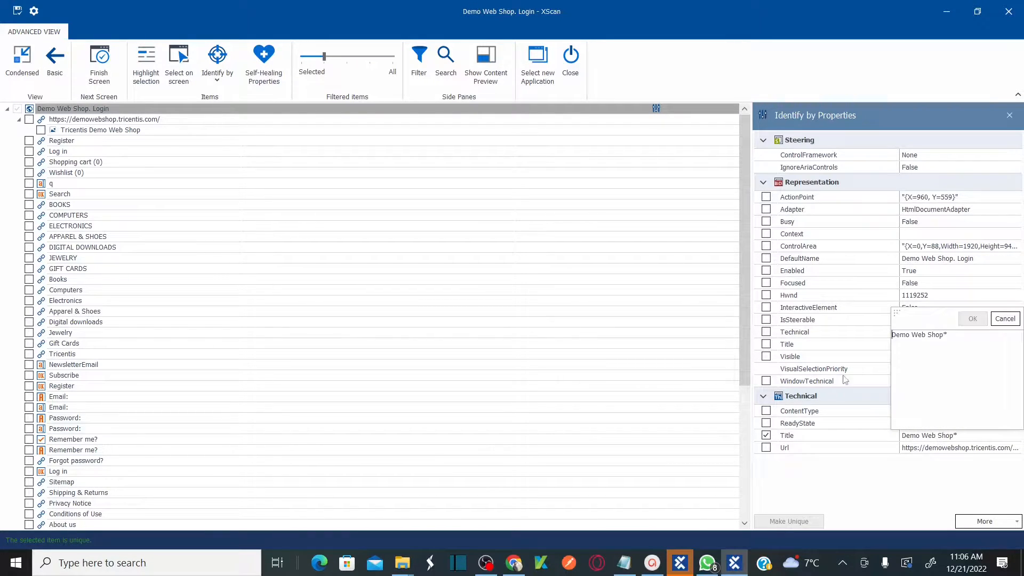
{"action": "left_click", "coordinate": [611, 398]}
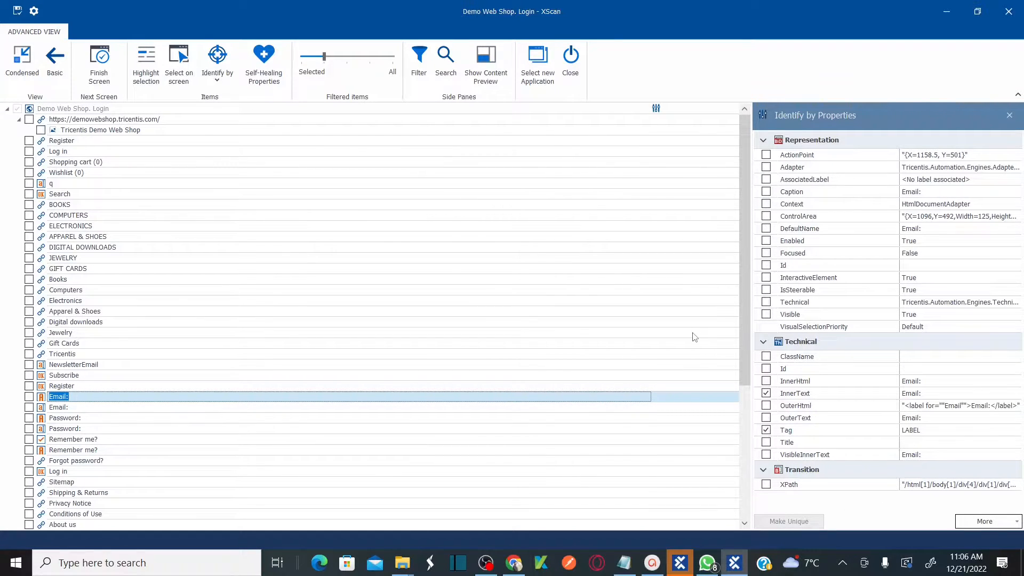
{"action": "left_click", "coordinate": [159, 110]}
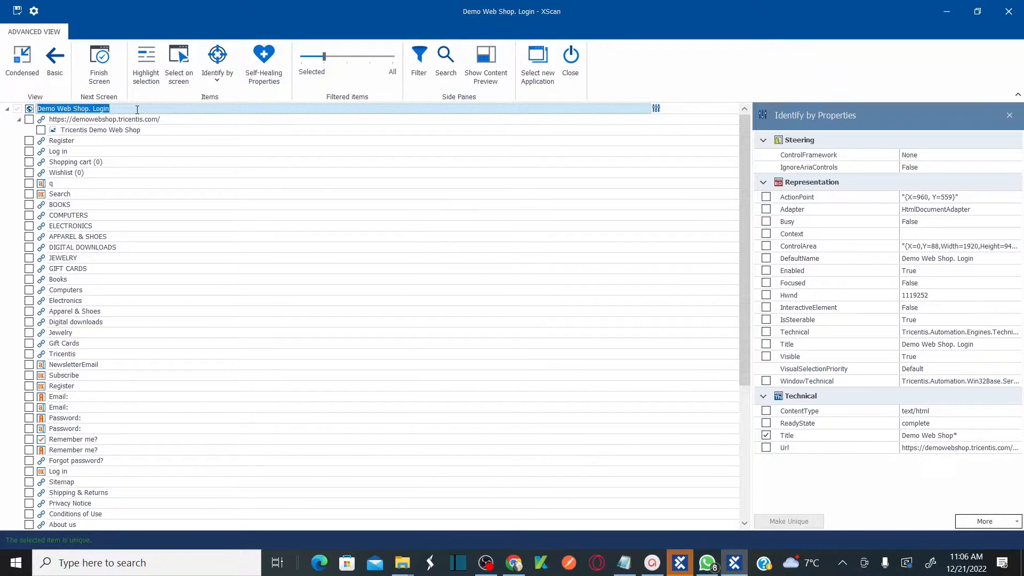
Step: Include the uppercase BOOKS, COMPUTERS, ELECTRONICS, APPAREL & SHOES, DIGITAL DOWNLOADS, JEWELRY and GIFT CARDS links in the scanned module
{"action": "left_click", "coordinate": [28, 205]}
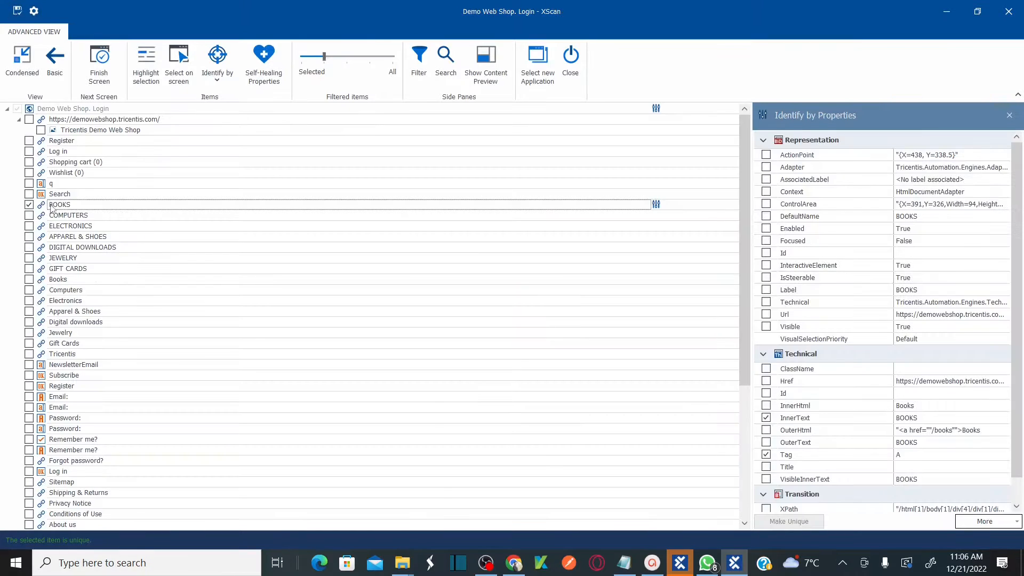
{"action": "left_click", "coordinate": [29, 216]}
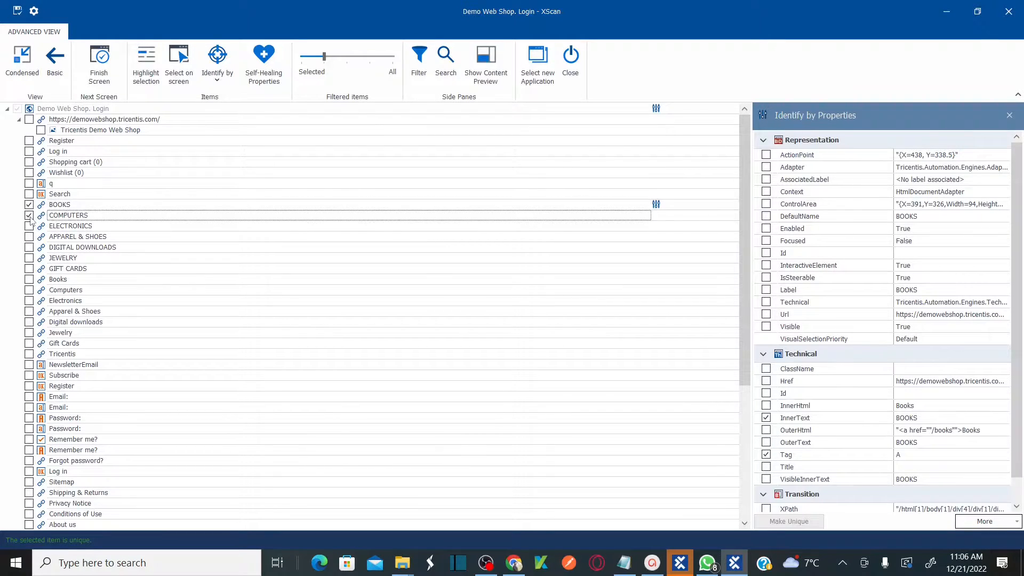
{"action": "left_click", "coordinate": [29, 226]}
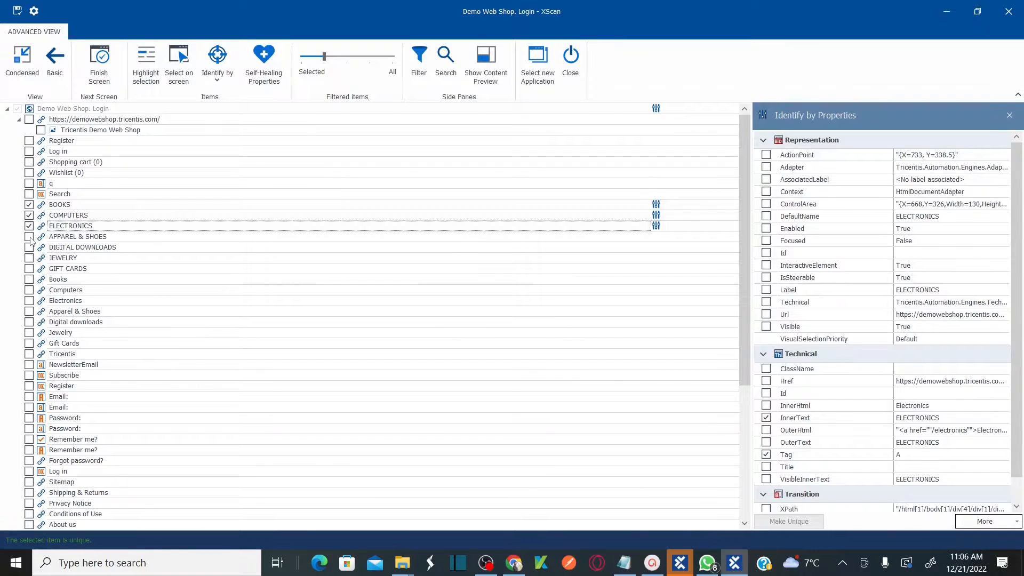
{"action": "left_click", "coordinate": [29, 237]}
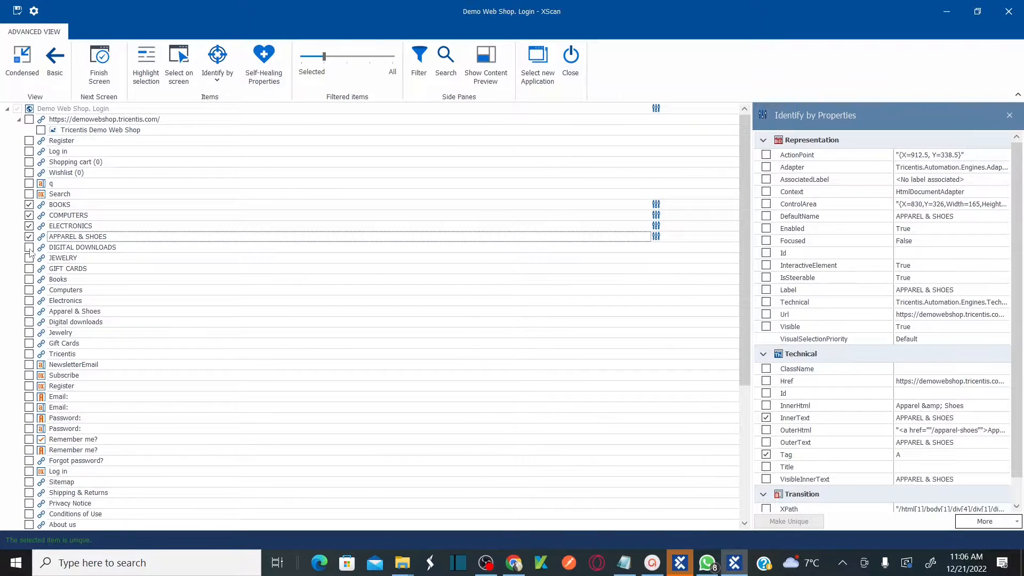
{"action": "left_click", "coordinate": [29, 247]}
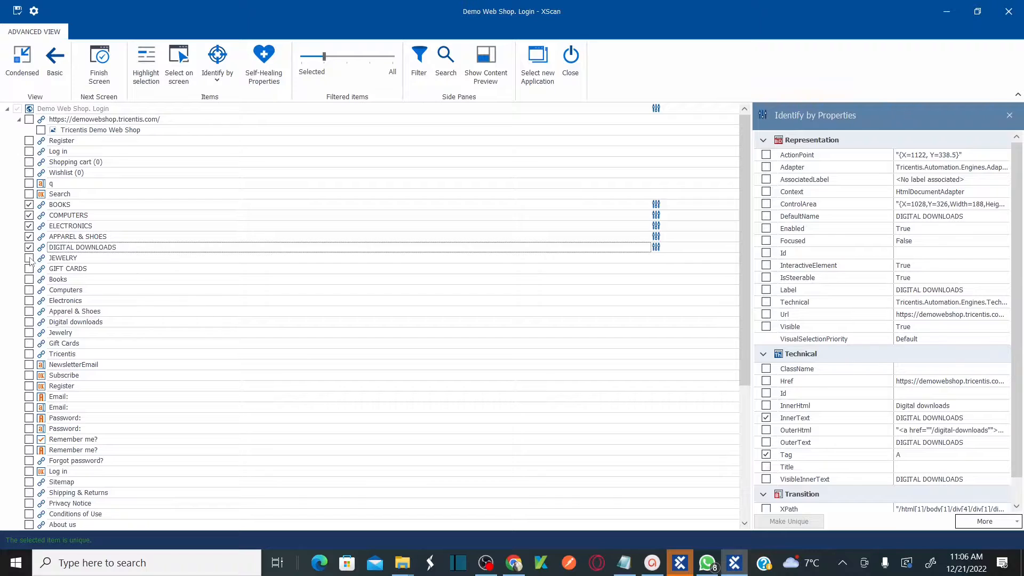
{"action": "left_click", "coordinate": [28, 258]}
{"action": "left_click", "coordinate": [29, 269]}
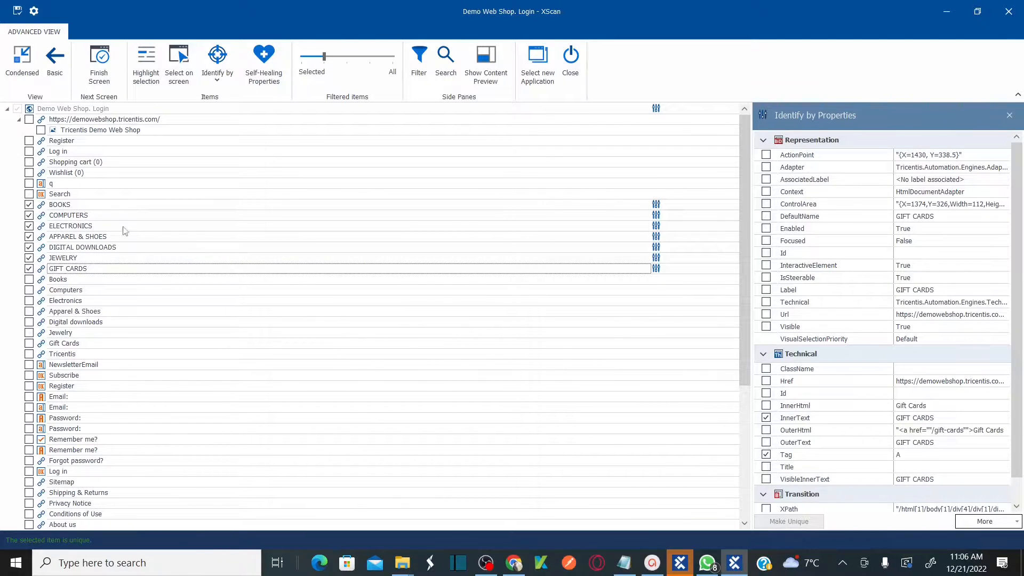
Step: Rename the scanned root item DemoWebshopt | Product Tabs, then save the module and finish the screen
{"action": "double_click", "coordinate": [60, 205]}
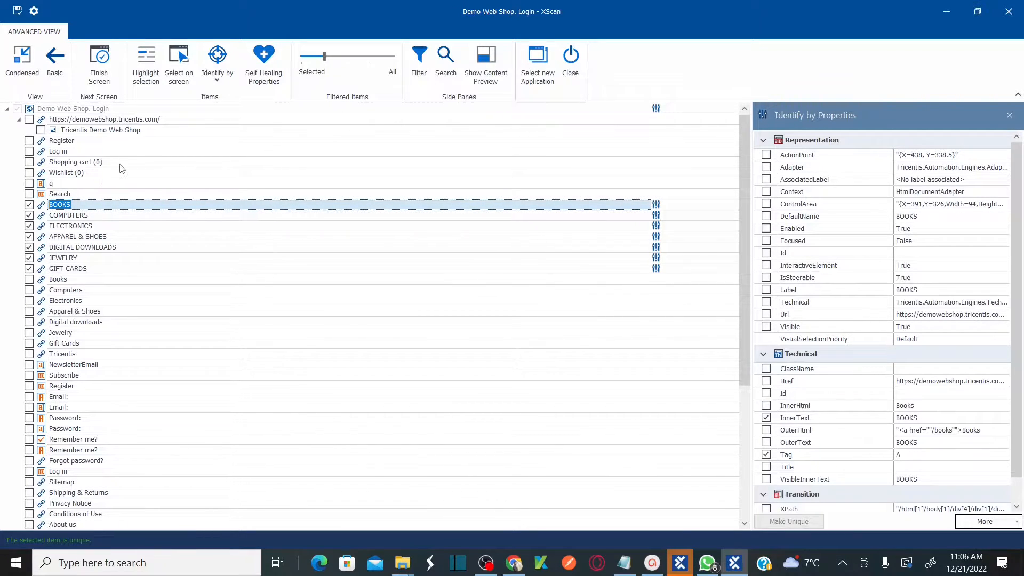
{"action": "double_click", "coordinate": [112, 109]}
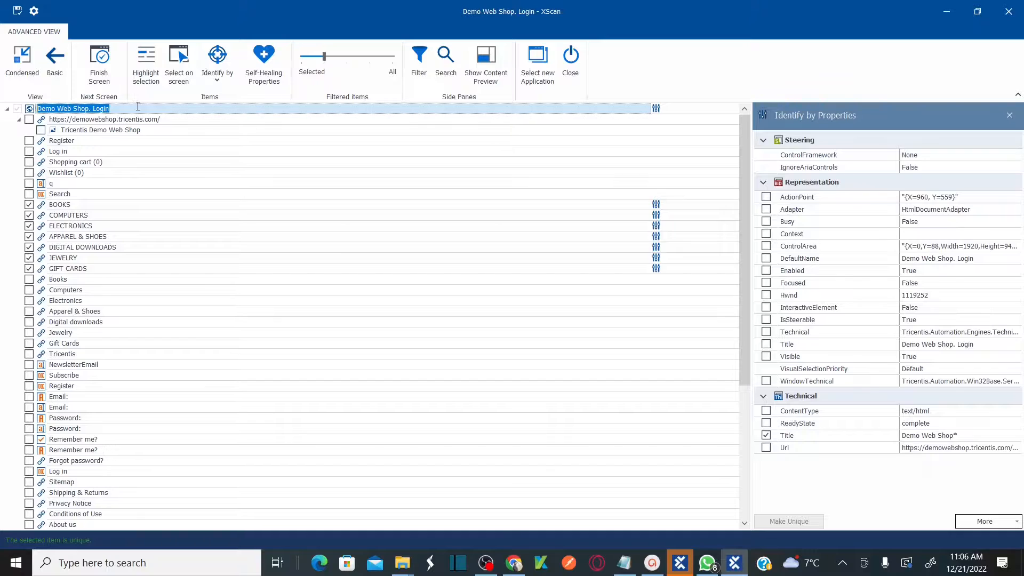
{"action": "type", "text": "D"}
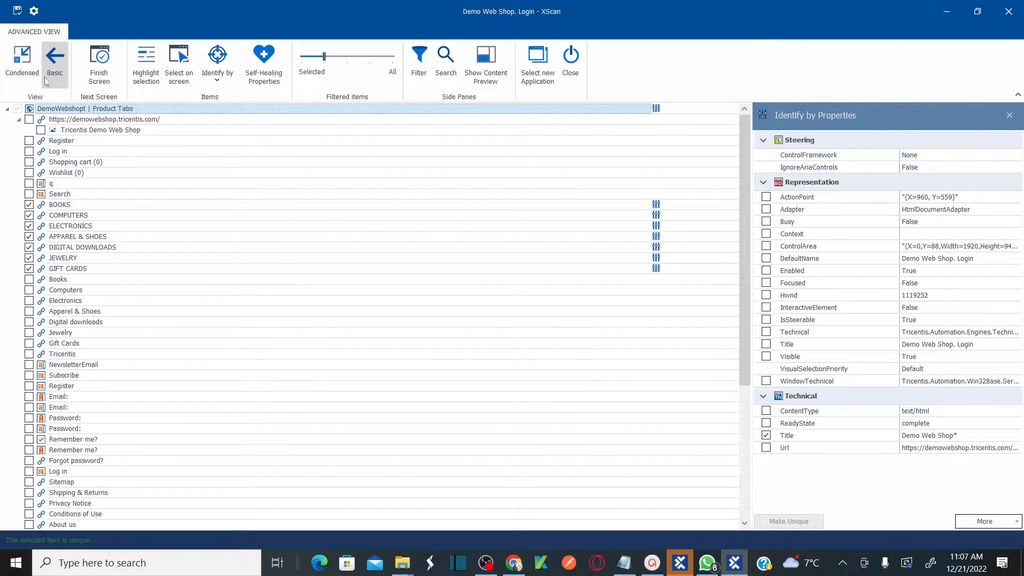
{"action": "left_click", "coordinate": [22, 18]}
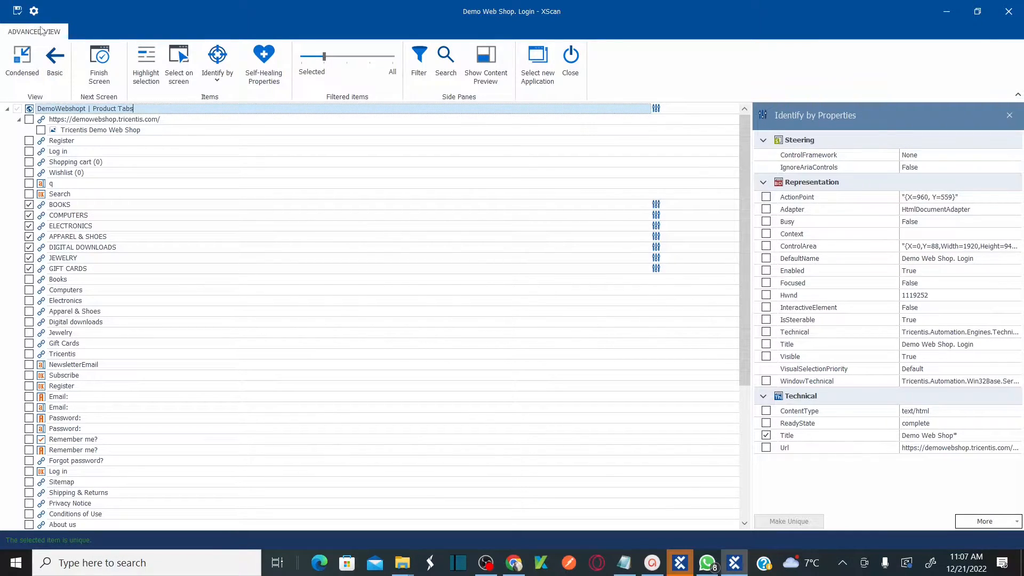
{"action": "left_click", "coordinate": [99, 82]}
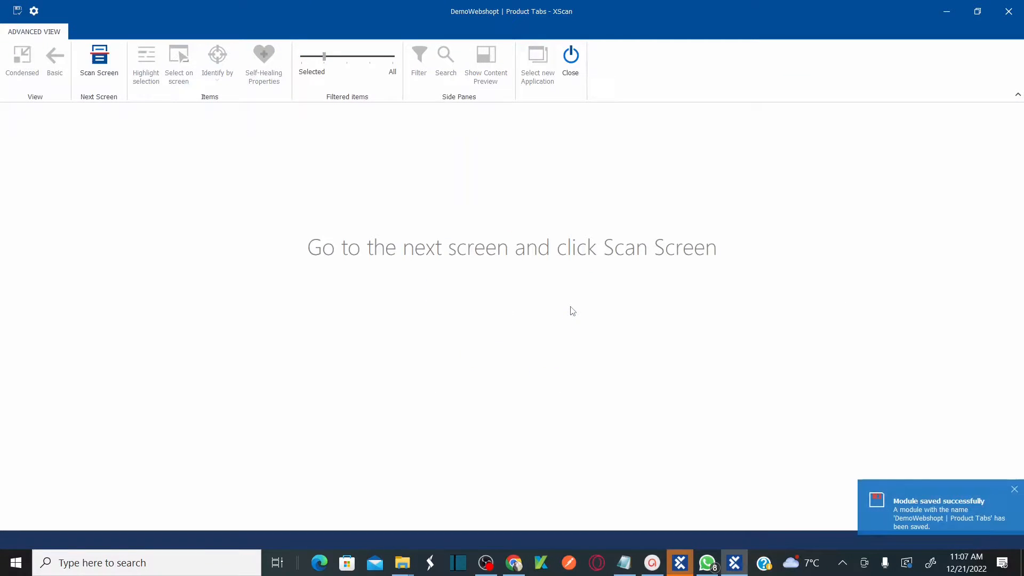
Step: Switch to Tosca Commander and expand the DemoWebshopt | Product Tabs module to examine its category link attributes
{"action": "left_click", "coordinate": [680, 563]}
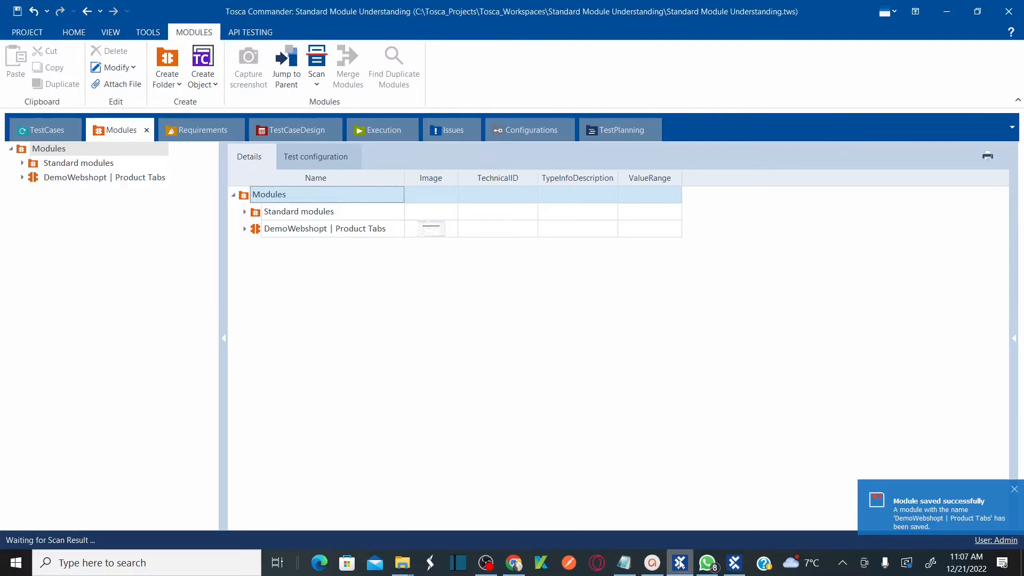
{"action": "left_click", "coordinate": [322, 232]}
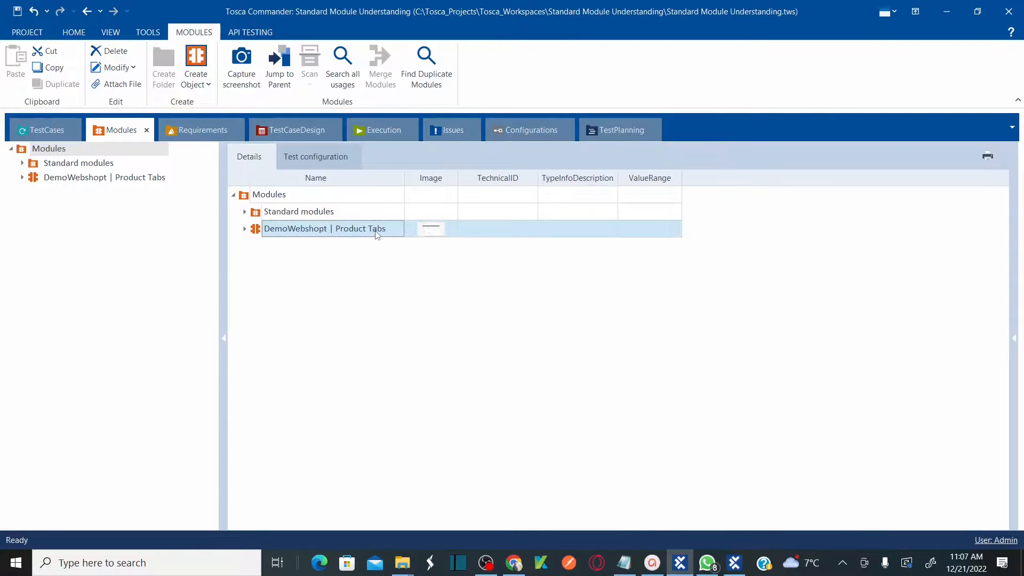
{"action": "left_click", "coordinate": [245, 231]}
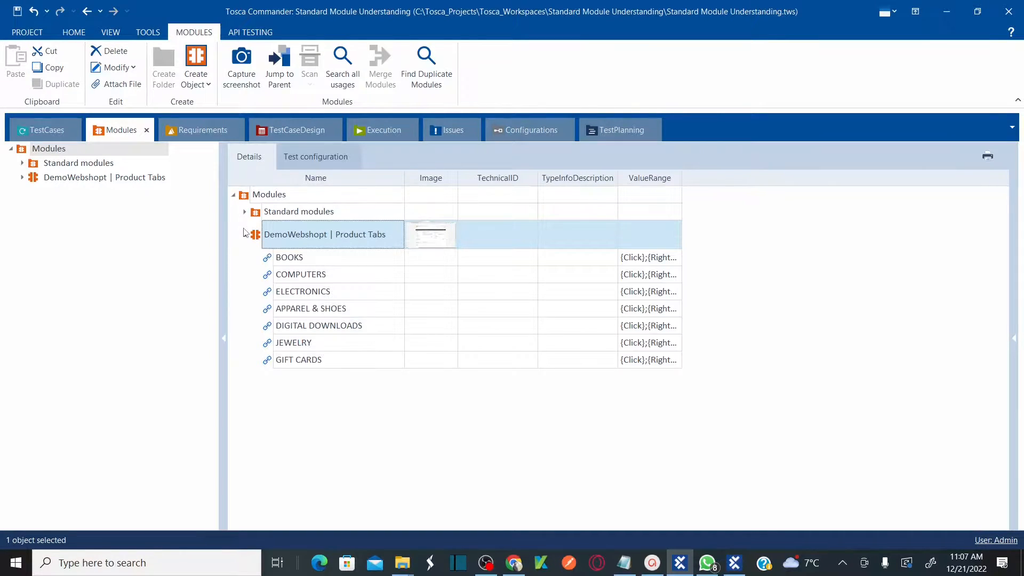
{"action": "left_click", "coordinate": [340, 259]}
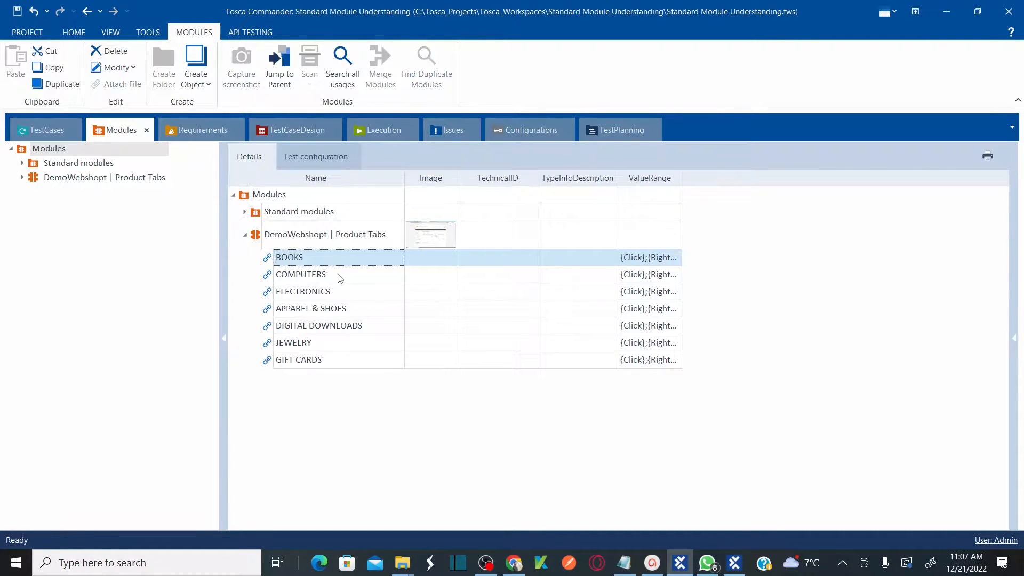
{"action": "left_click", "coordinate": [339, 277]}
{"action": "left_click", "coordinate": [338, 296]}
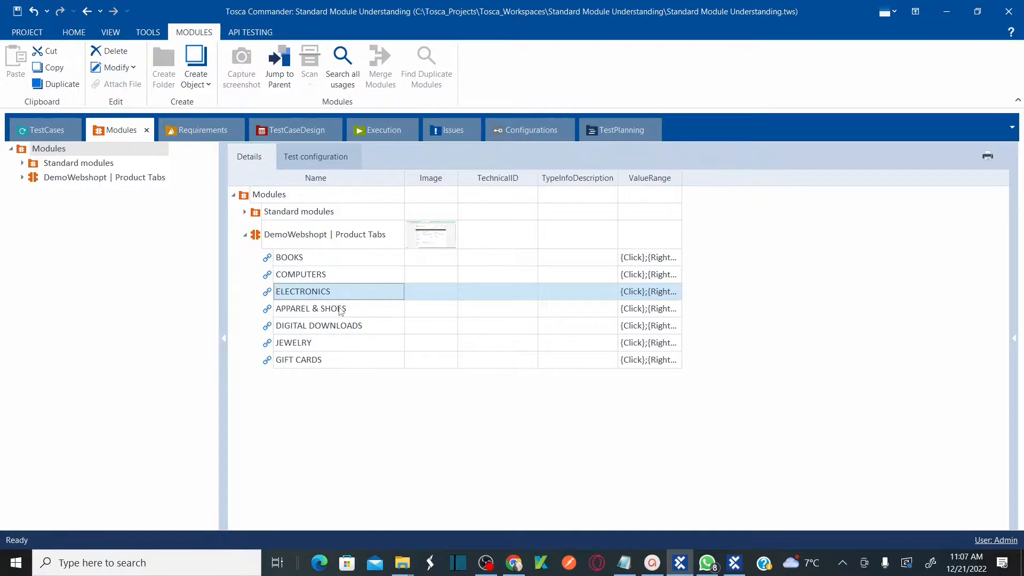
{"action": "left_click", "coordinate": [339, 311]}
{"action": "left_click", "coordinate": [338, 328]}
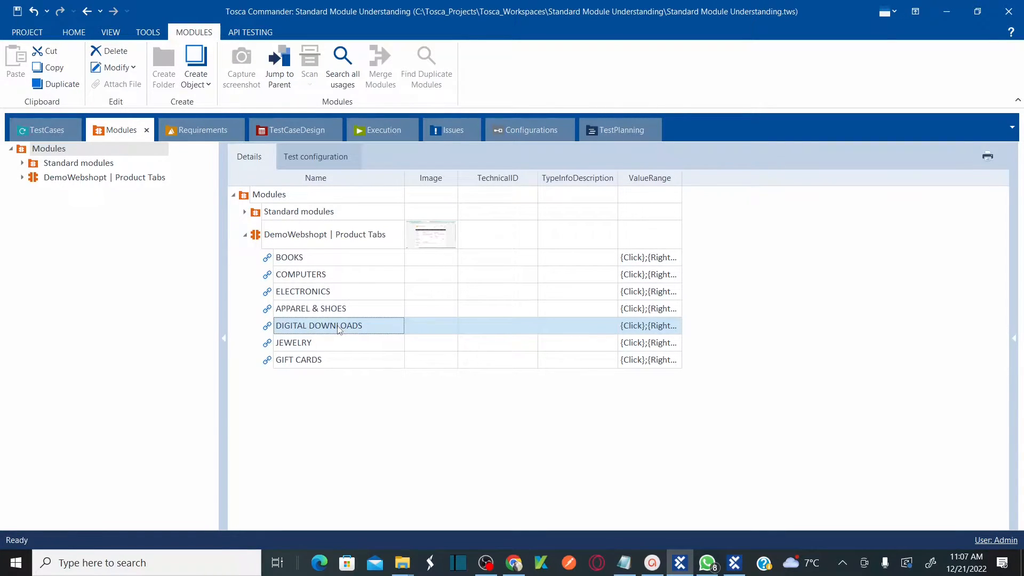
{"action": "left_click", "coordinate": [310, 349]}
{"action": "left_click", "coordinate": [309, 356]}
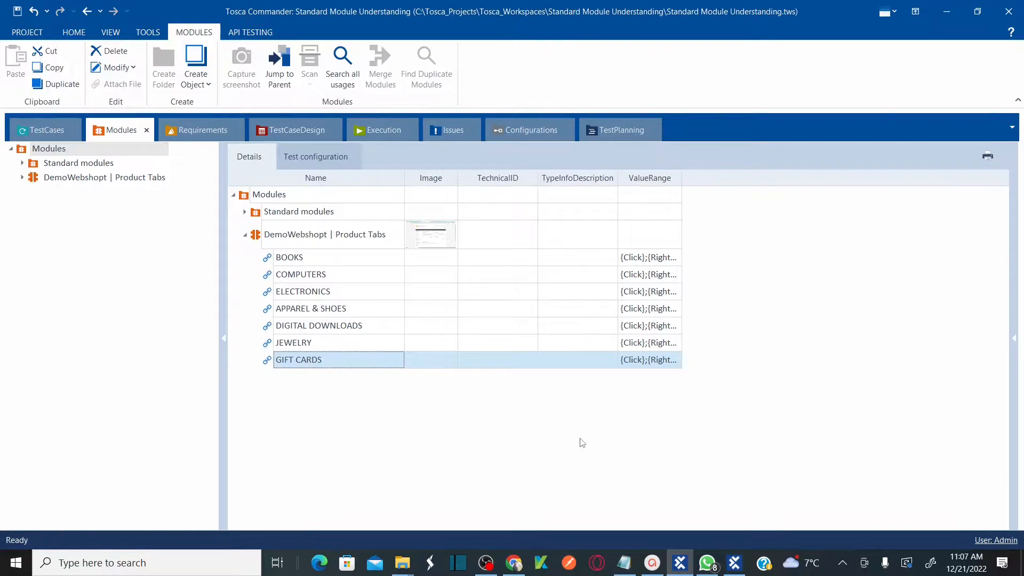
{"action": "left_click", "coordinate": [337, 265]}
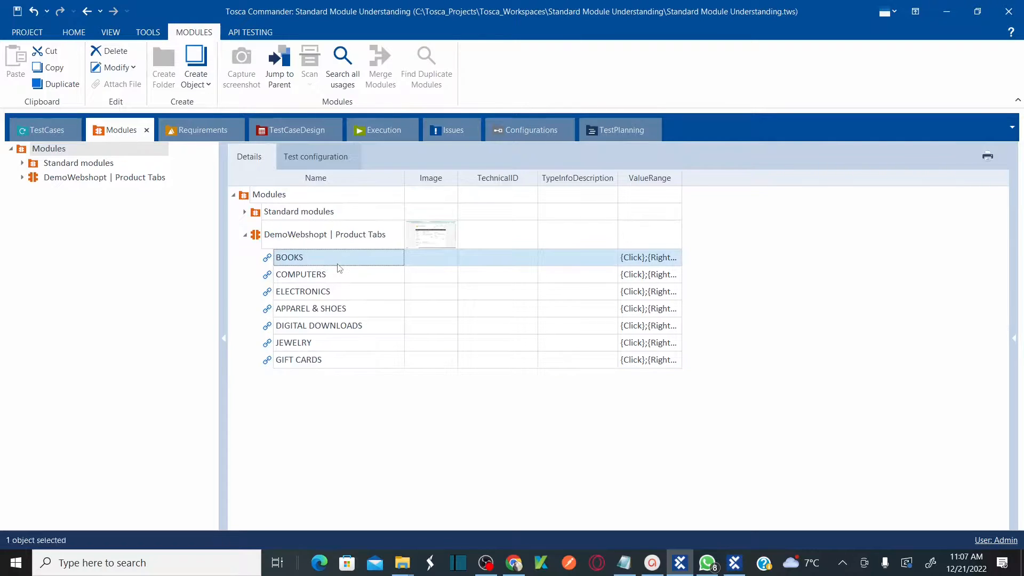
{"action": "left_click", "coordinate": [337, 278]}
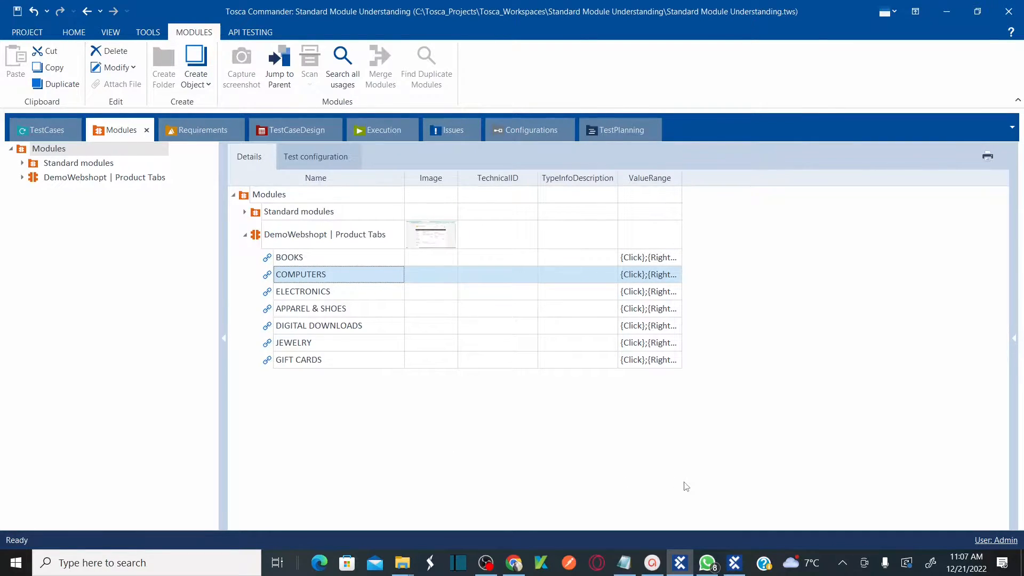
Step: Review the Identify Controls slide in ActivePresenter, including its anchor points, and return to Tosca Commander
{"action": "left_click", "coordinate": [651, 563]}
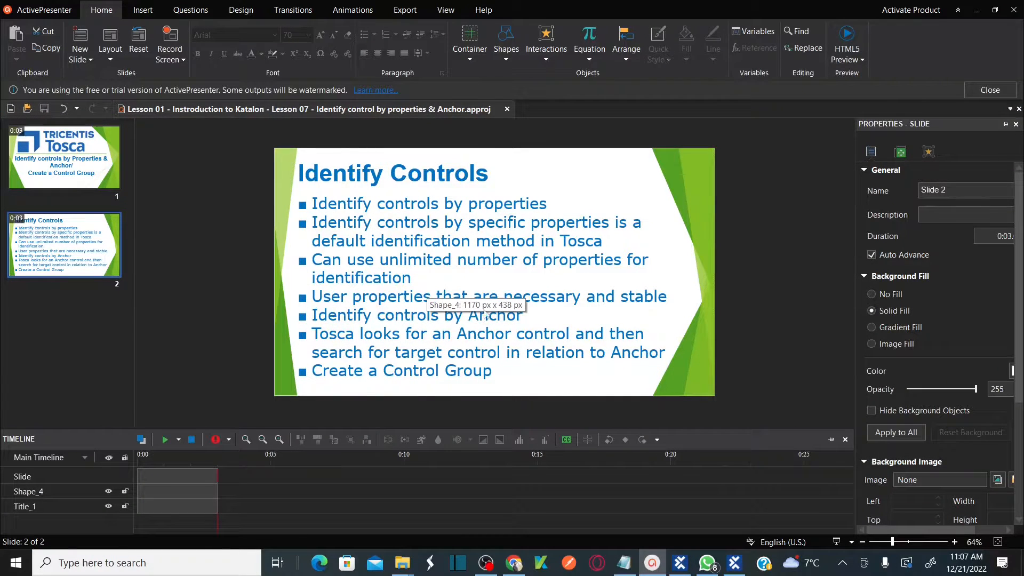
{"action": "left_click", "coordinate": [567, 307]}
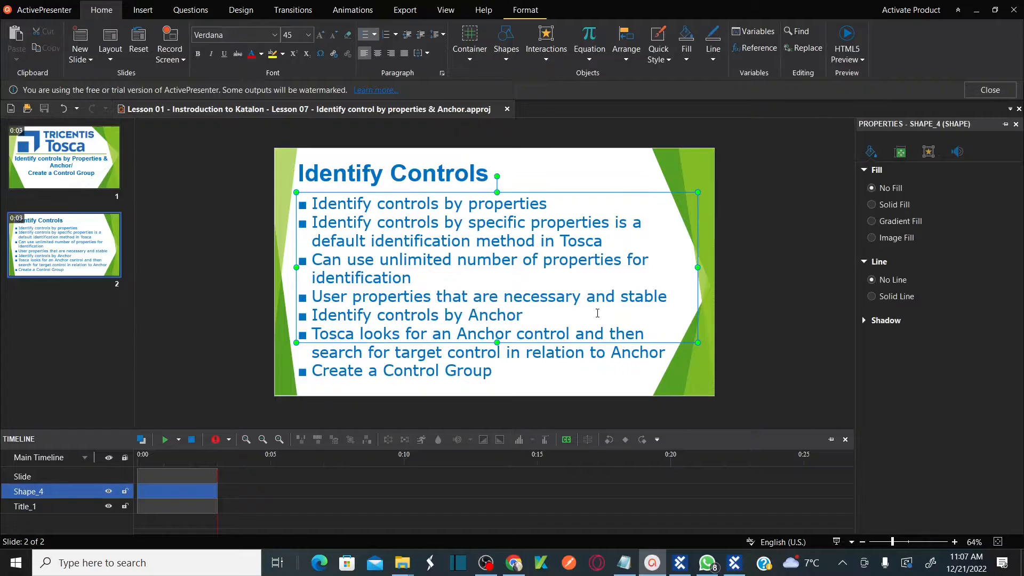
{"action": "key", "text": "alt+Tab"}
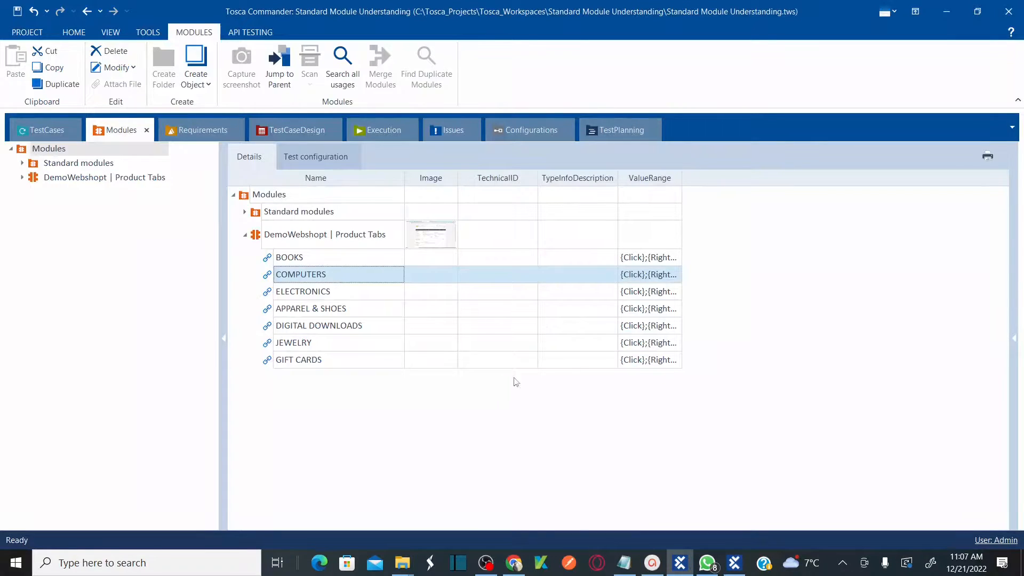
Step: Collapse the product tabs module, select the Modules folder, and look over the Demo Web Shop login page in Chrome
{"action": "left_click", "coordinate": [245, 235]}
{"action": "left_click", "coordinate": [277, 195]}
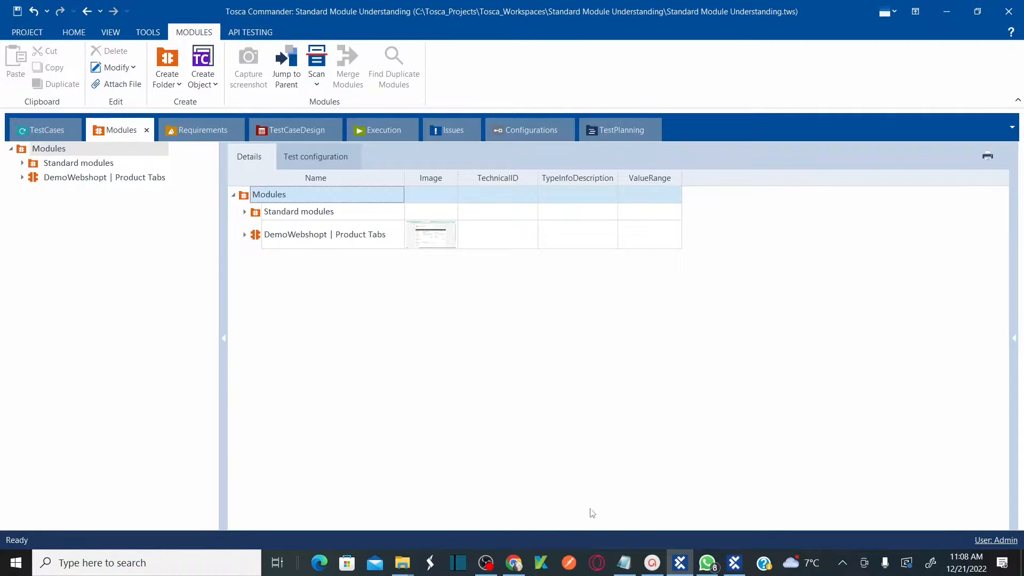
{"action": "left_click", "coordinate": [515, 563]}
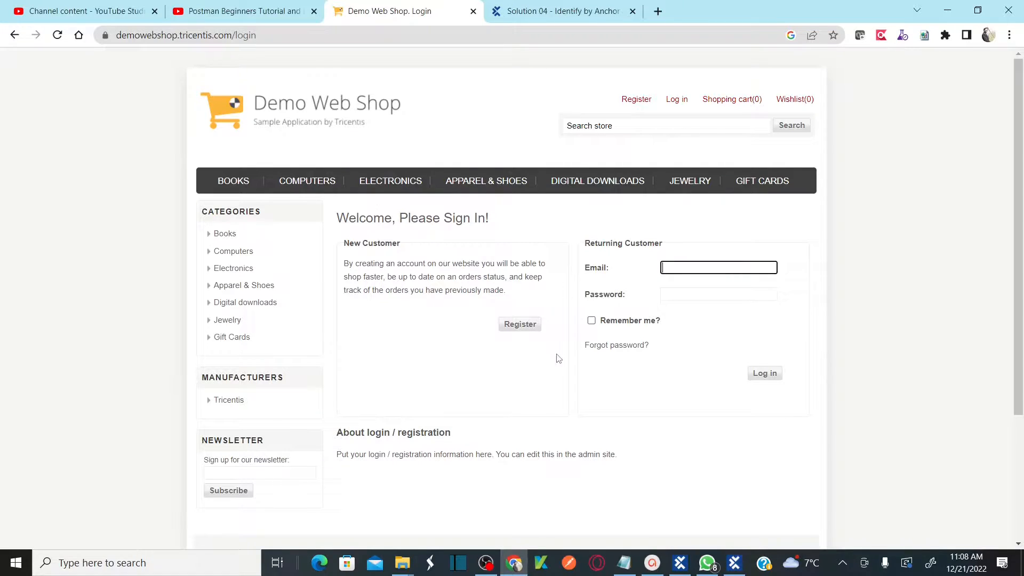
{"action": "key", "text": "alt+Tab"}
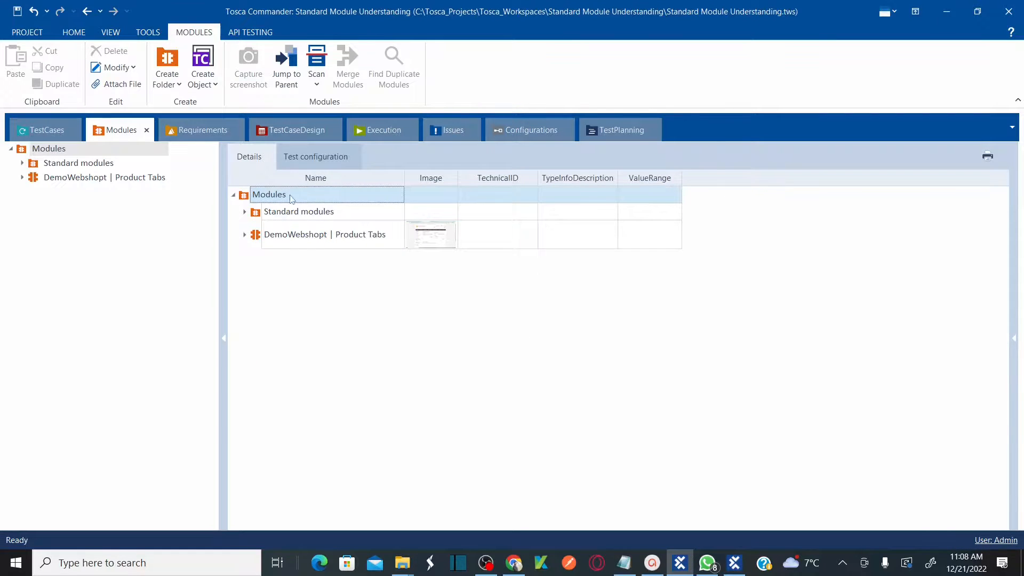
Step: Try twice to start an application scan from the Modules folder in Tosca Commander
{"action": "right_click", "coordinate": [272, 199]}
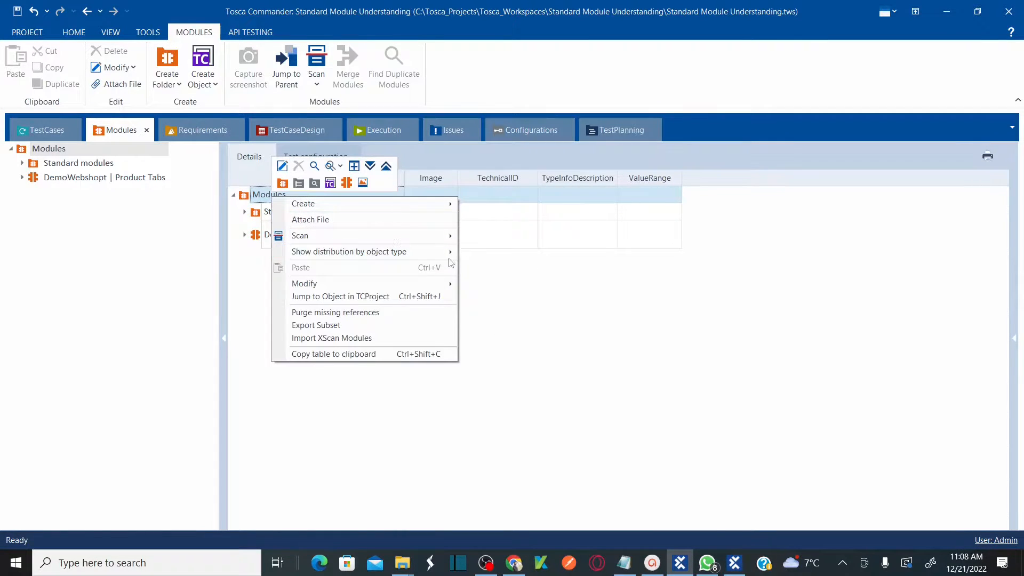
{"action": "mouse_move", "coordinate": [429, 236]}
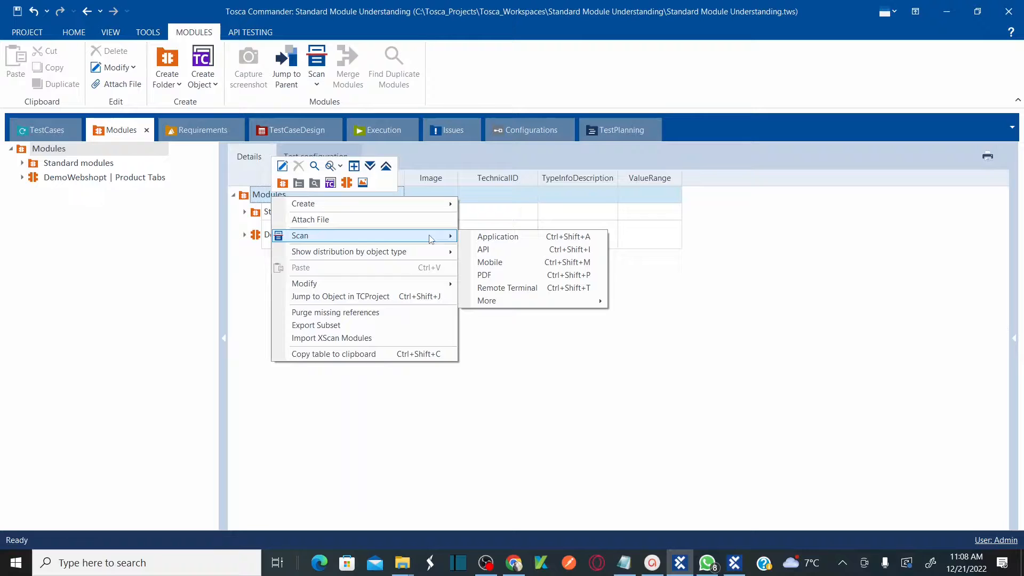
{"action": "left_click", "coordinate": [497, 236]}
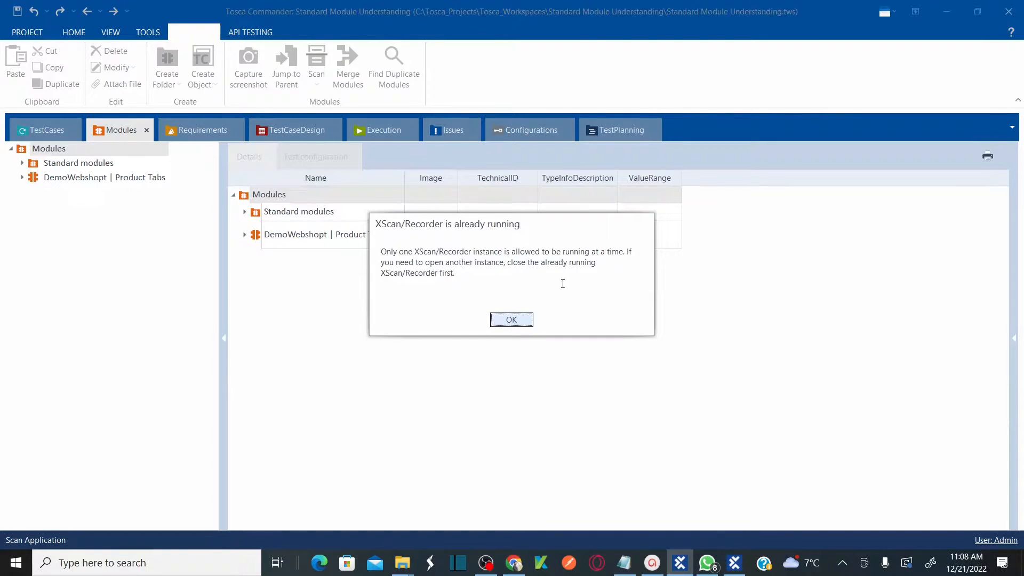
{"action": "left_click", "coordinate": [520, 321]}
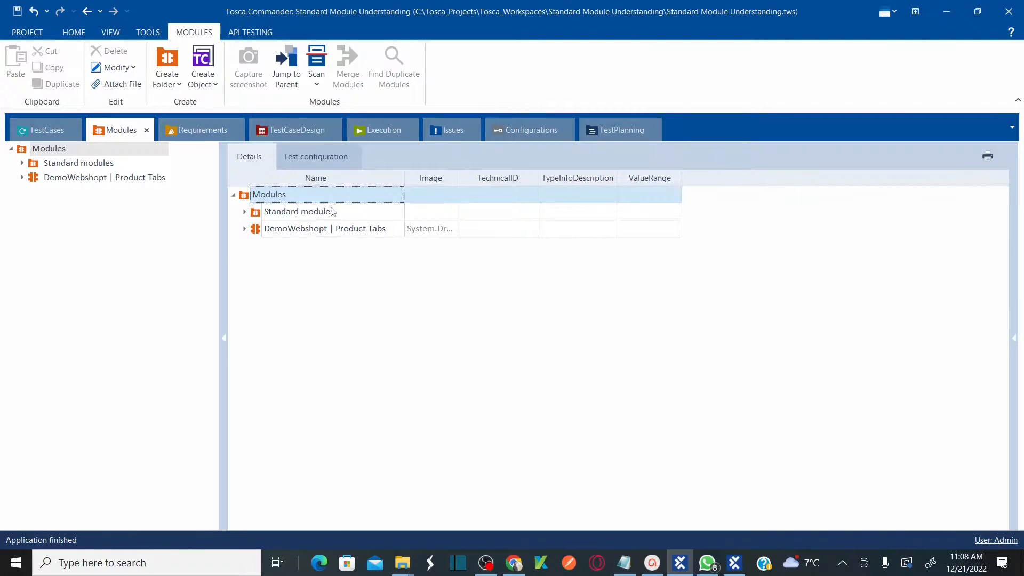
{"action": "right_click", "coordinate": [307, 195]}
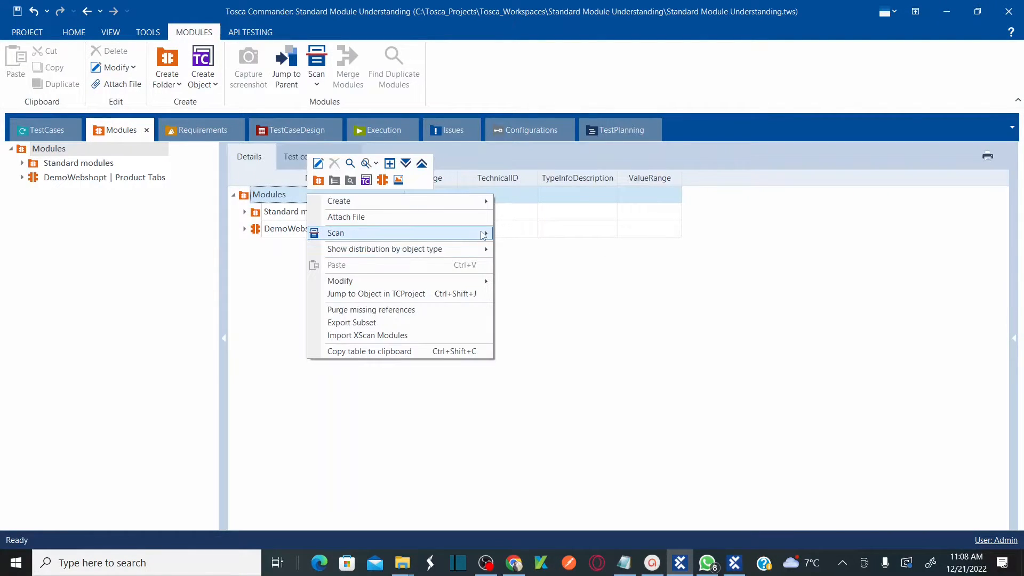
{"action": "mouse_move", "coordinate": [480, 233]}
{"action": "left_click", "coordinate": [540, 237]}
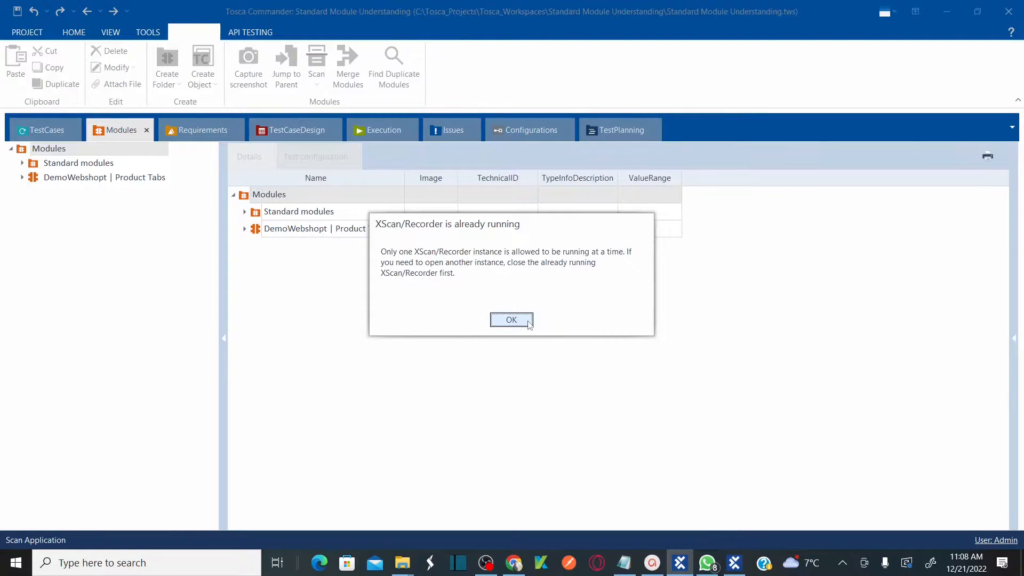
{"action": "left_click", "coordinate": [523, 320]}
Step: Close the running XScan window and start a new application scan of the Demo Web Shop login page from the Modules folder
{"action": "left_click", "coordinate": [735, 562]}
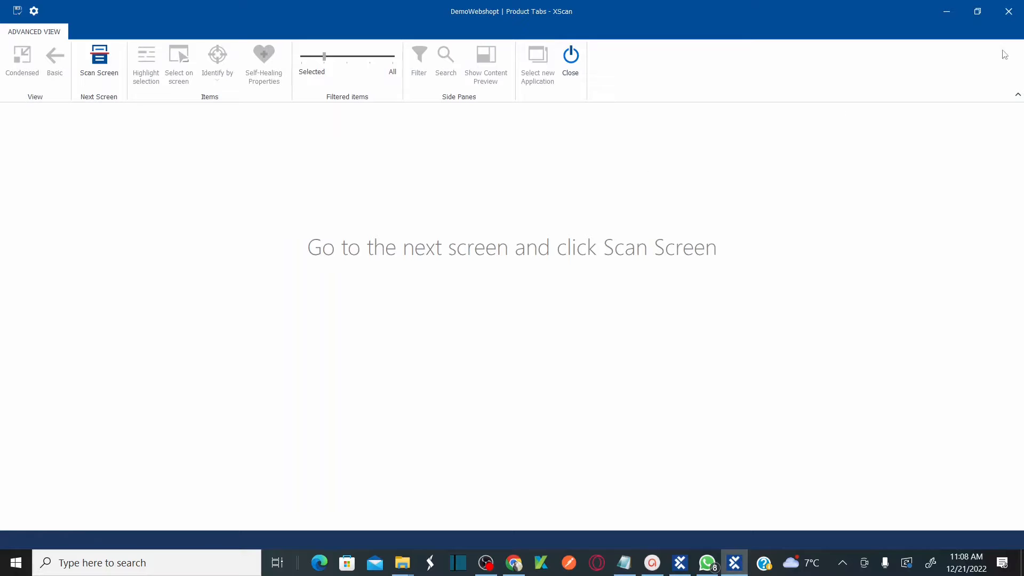
{"action": "left_click", "coordinate": [1009, 11]}
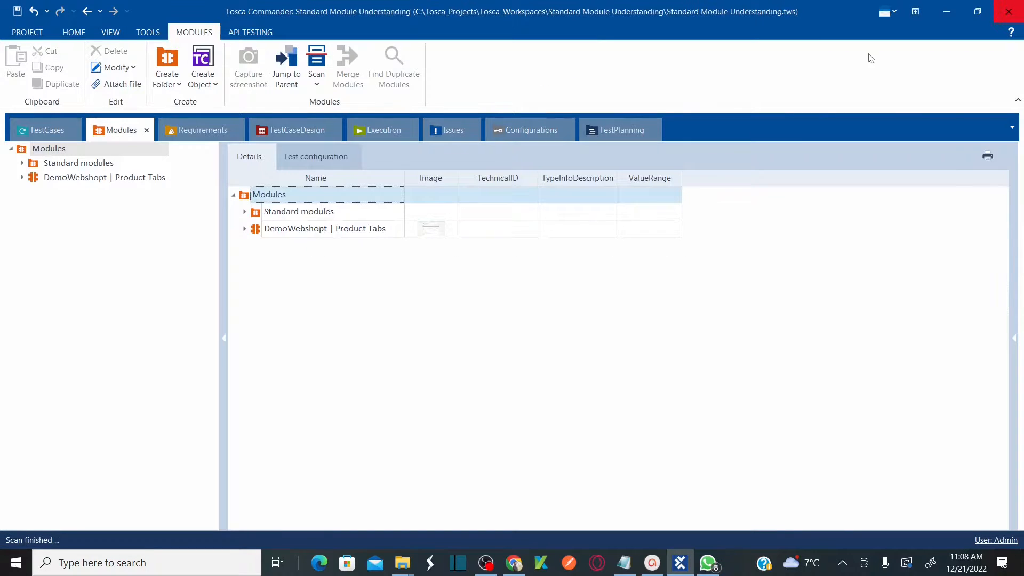
{"action": "right_click", "coordinate": [285, 190]}
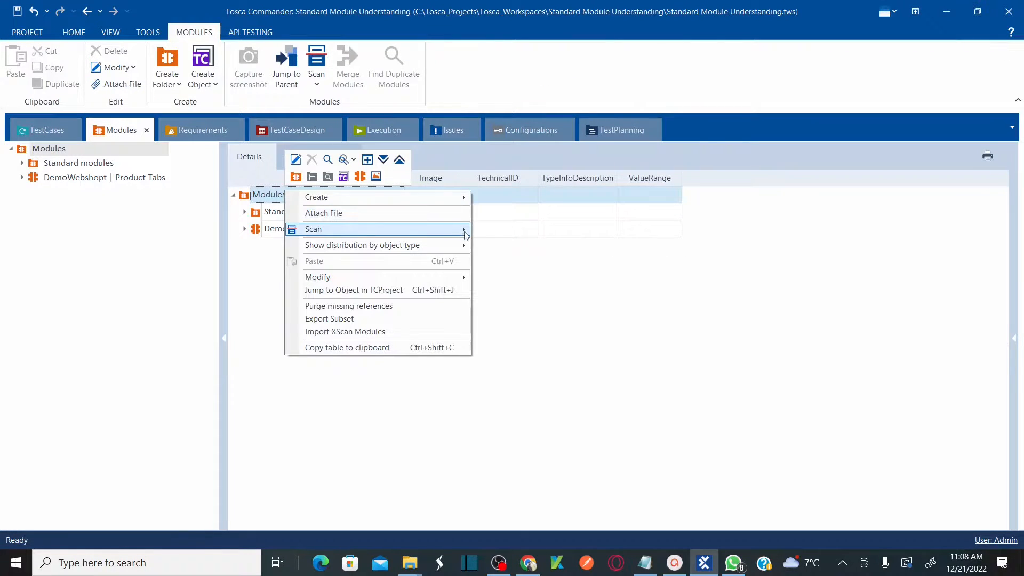
{"action": "mouse_move", "coordinate": [466, 233]}
{"action": "left_click", "coordinate": [520, 235]}
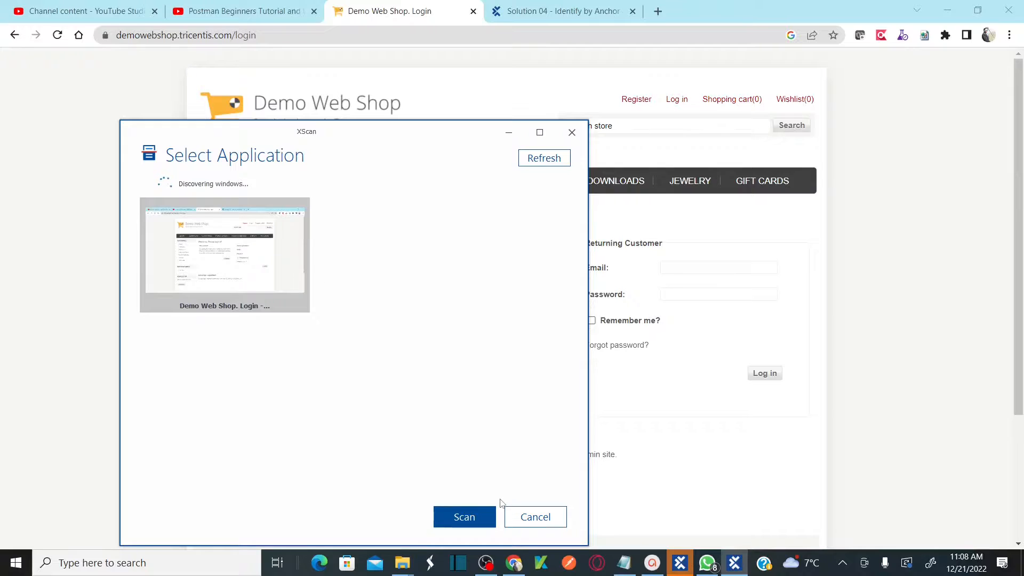
{"action": "left_click", "coordinate": [458, 517]}
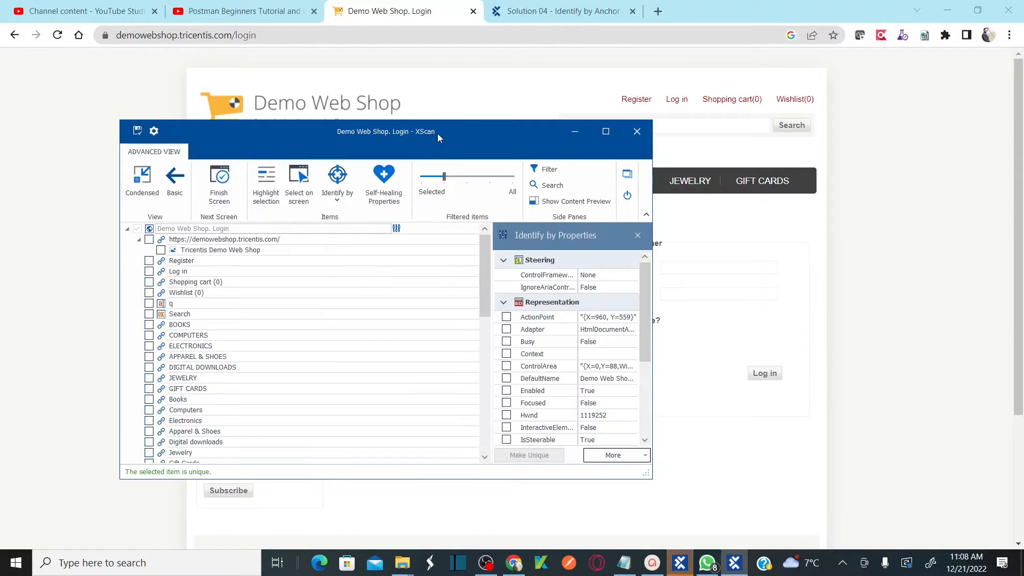
Step: In XScan's basic view, add the Books, Computers, Electronics, Apparel & Shoes, Digital downloads, Jewelry and Gift Cards links from the Categories list
{"action": "left_click_drag", "start_coordinate": [437, 133], "coordinate": [763, 117]}
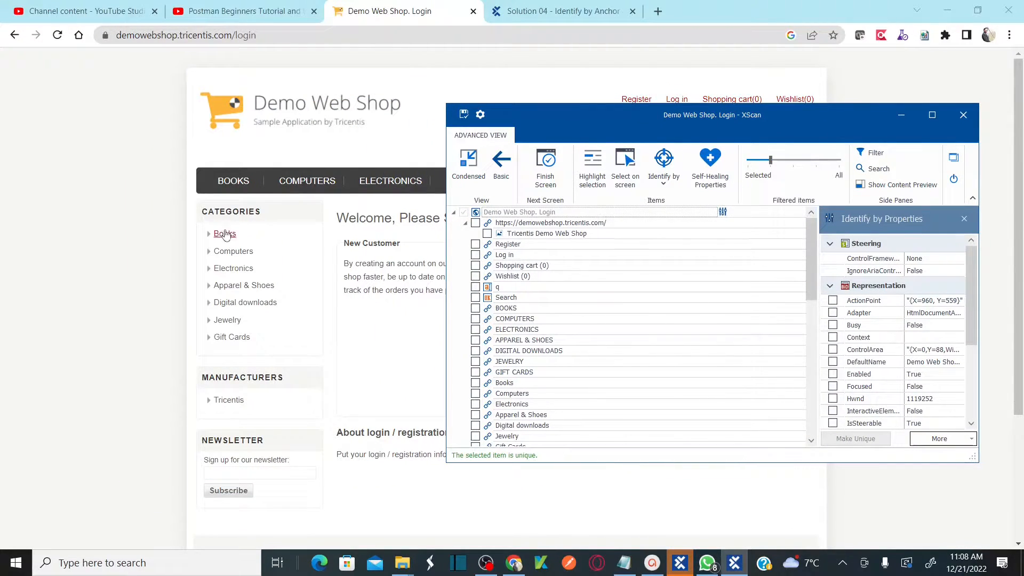
{"action": "left_click", "coordinate": [509, 179]}
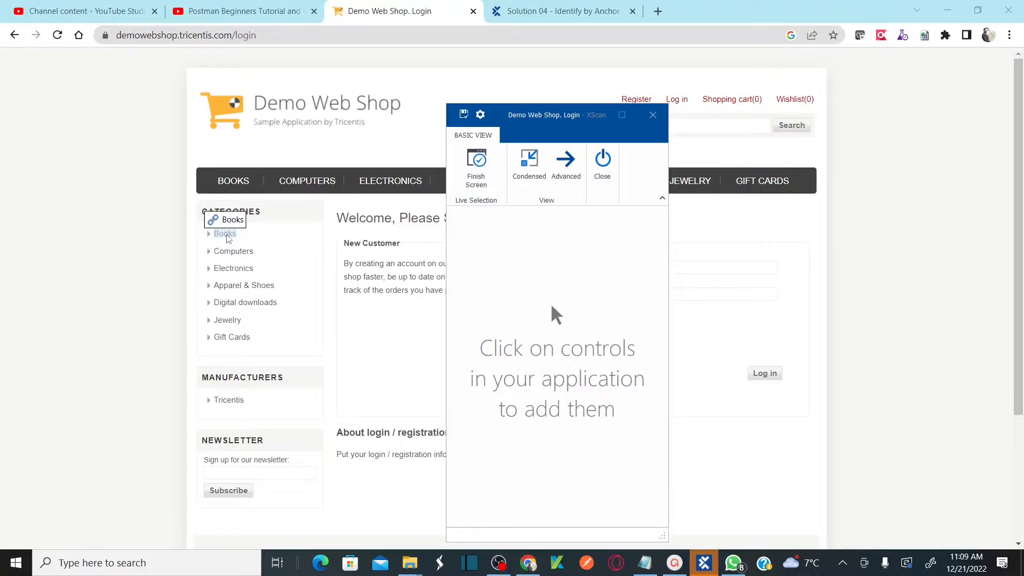
{"action": "left_click", "coordinate": [227, 237]}
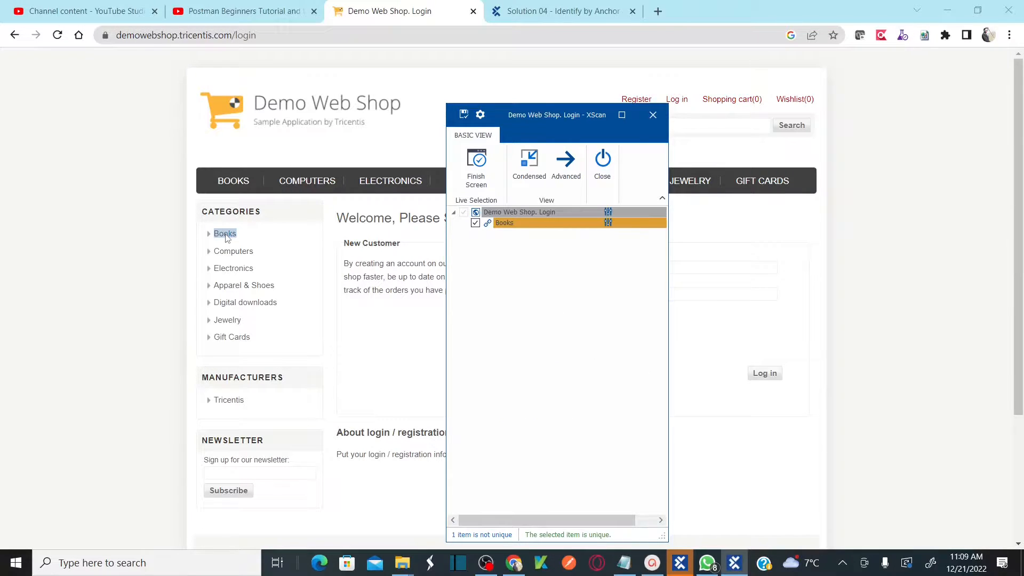
{"action": "left_click", "coordinate": [229, 252]}
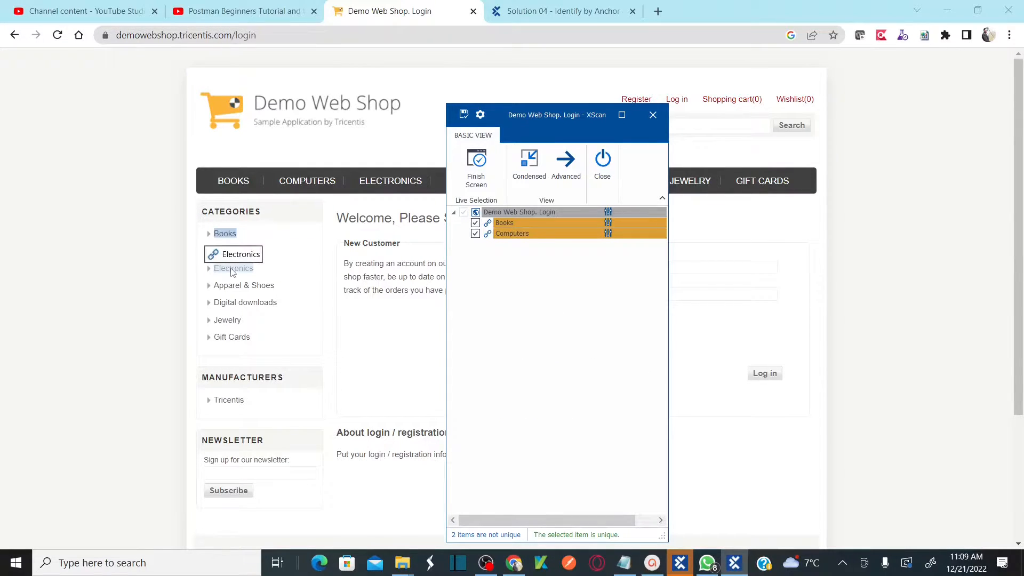
{"action": "left_click", "coordinate": [232, 271]}
{"action": "left_click", "coordinate": [234, 287]}
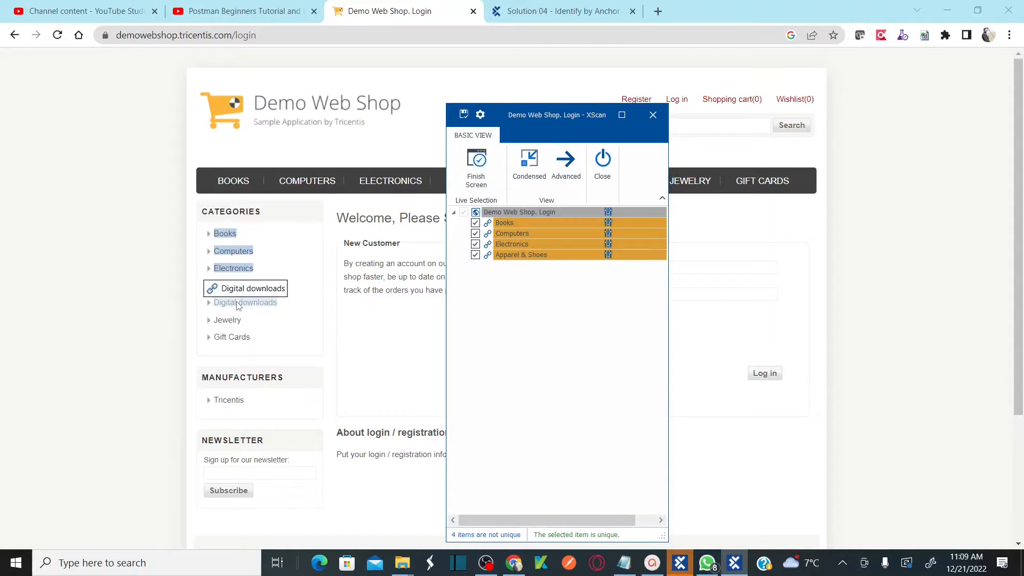
{"action": "left_click", "coordinate": [235, 304]}
{"action": "left_click", "coordinate": [230, 321]}
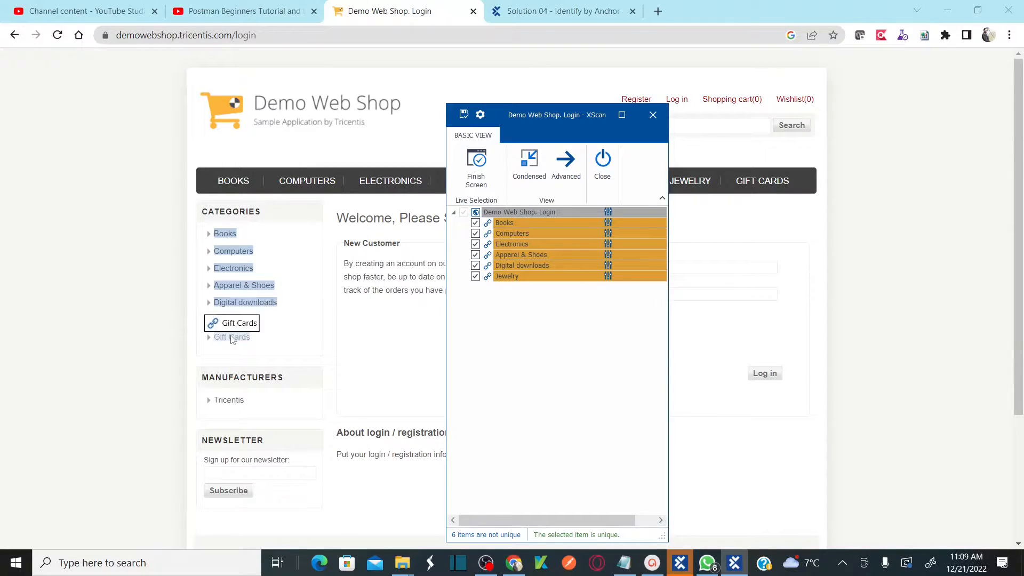
{"action": "left_click", "coordinate": [233, 338]}
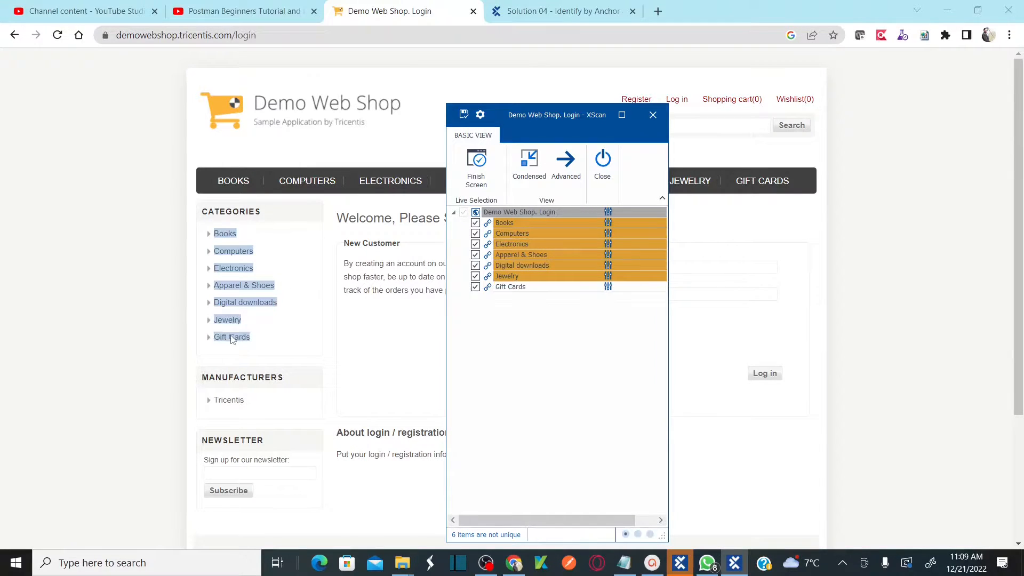
Step: Maximize XScan and check the uniqueness and identification properties of the Books and Computers links
{"action": "left_click", "coordinate": [623, 116]}
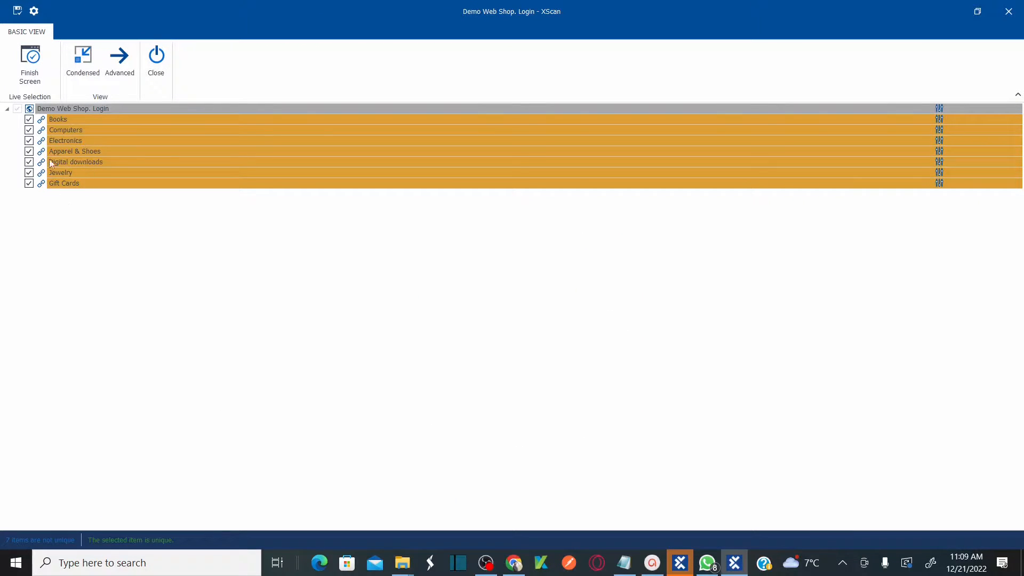
{"action": "left_click", "coordinate": [67, 119]}
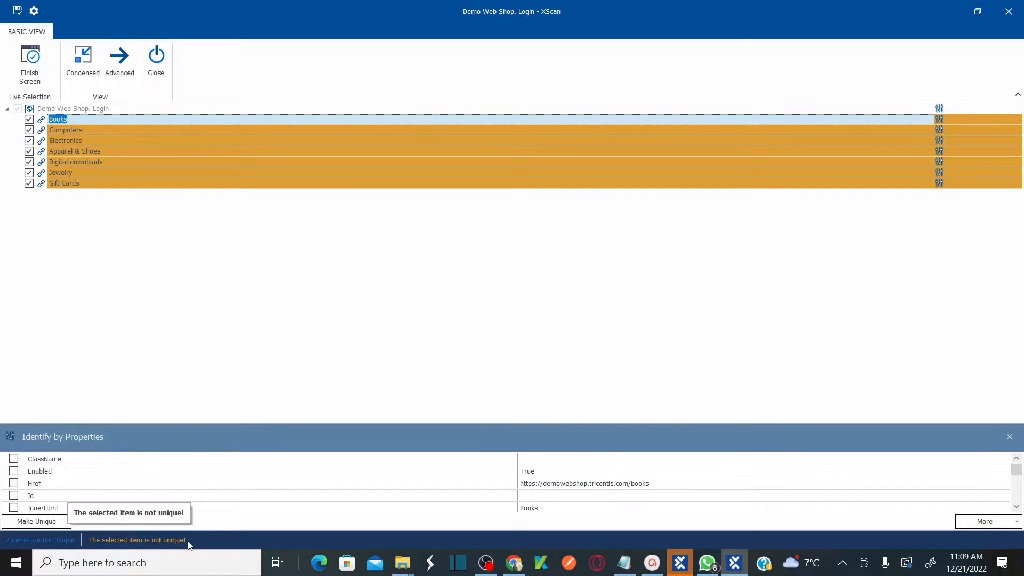
{"action": "left_click", "coordinate": [82, 130]}
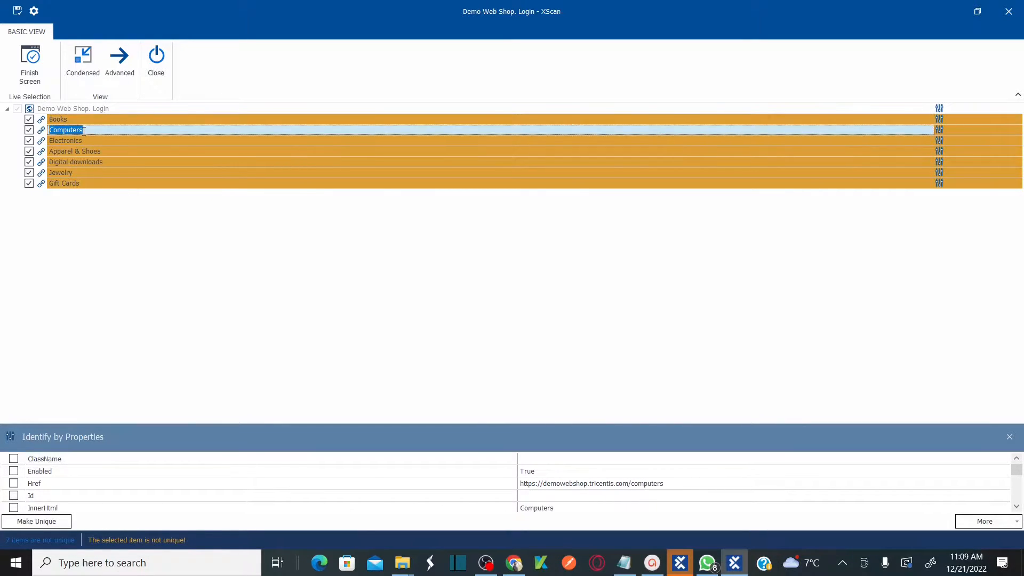
Step: Switch XScan to the advanced view and bring the checked category links into view
{"action": "left_click", "coordinate": [120, 63]}
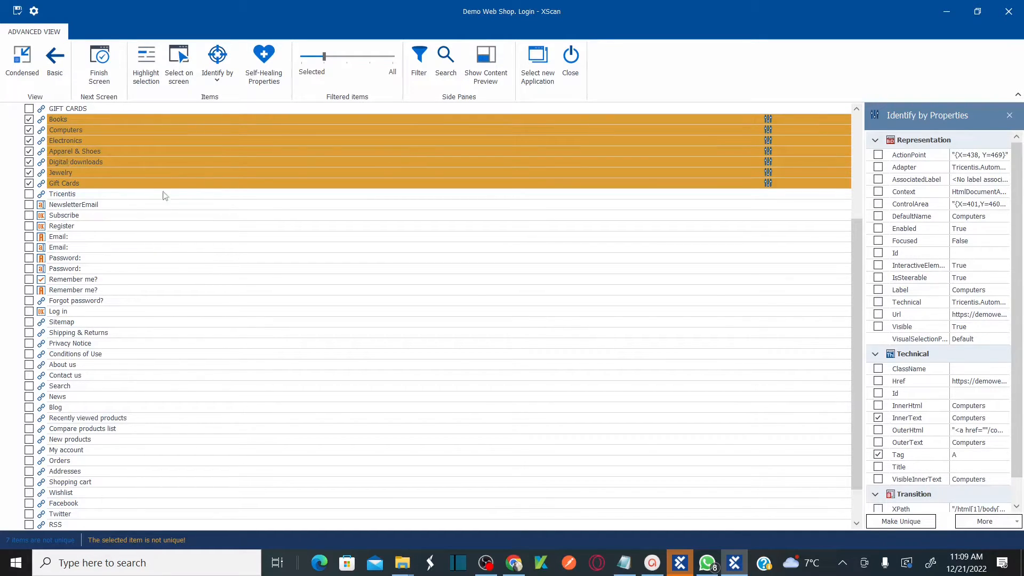
{"action": "left_click", "coordinate": [856, 109]}
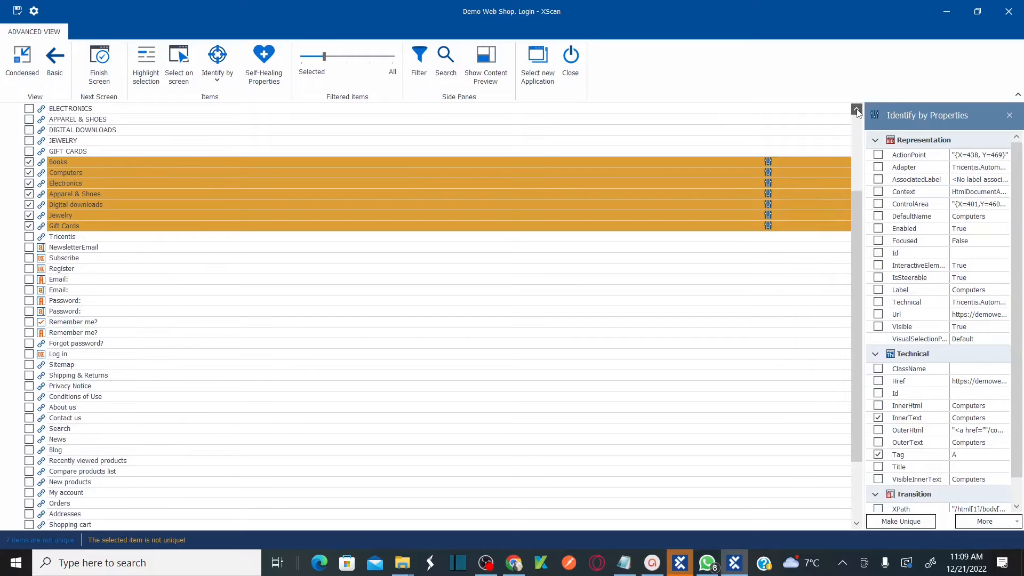
{"action": "left_click", "coordinate": [856, 109]}
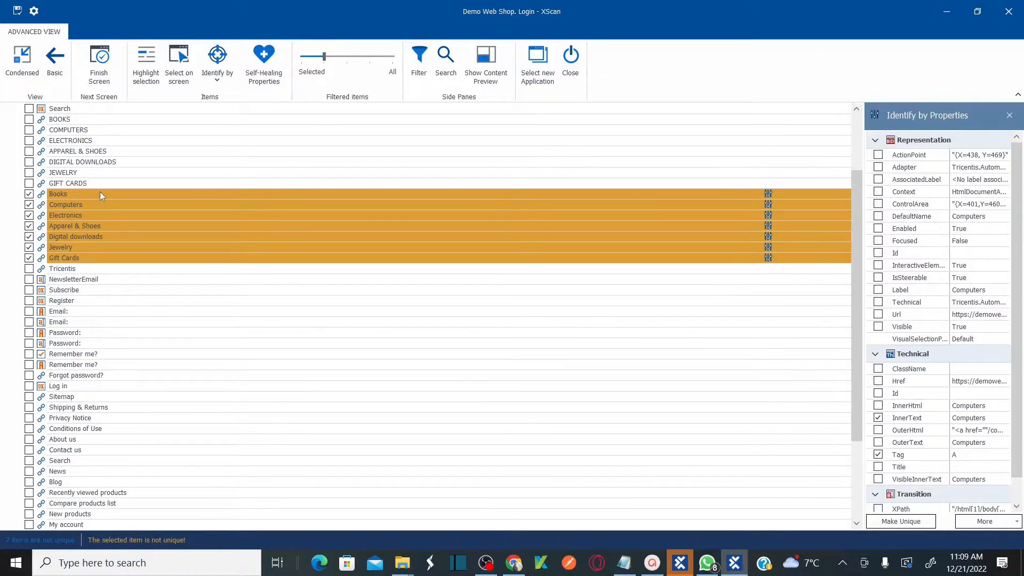
Step: Select the Books category link and open its anchor identification settings
{"action": "left_click", "coordinate": [52, 196]}
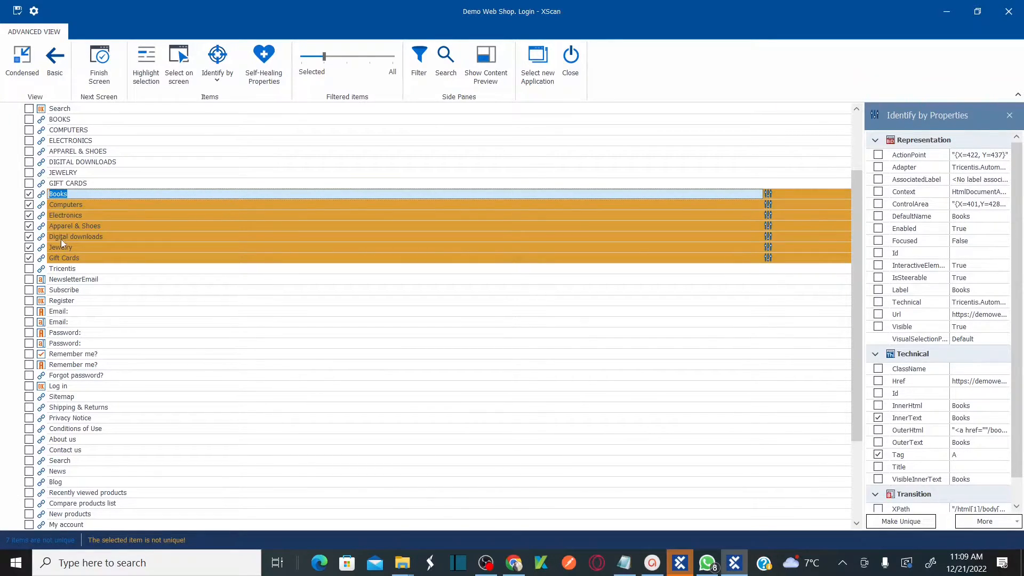
{"action": "left_click", "coordinate": [218, 83]}
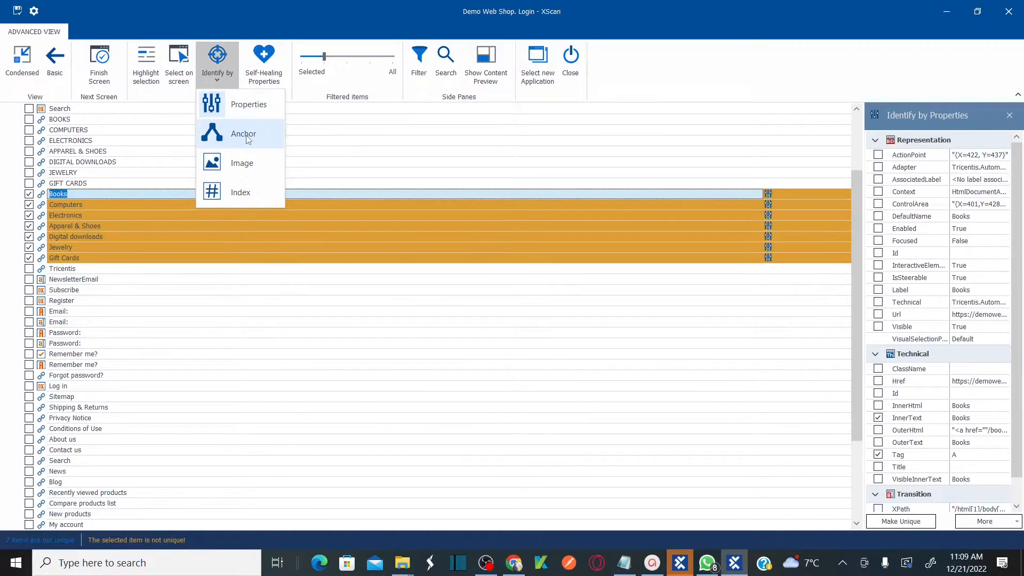
{"action": "left_click", "coordinate": [46, 198]}
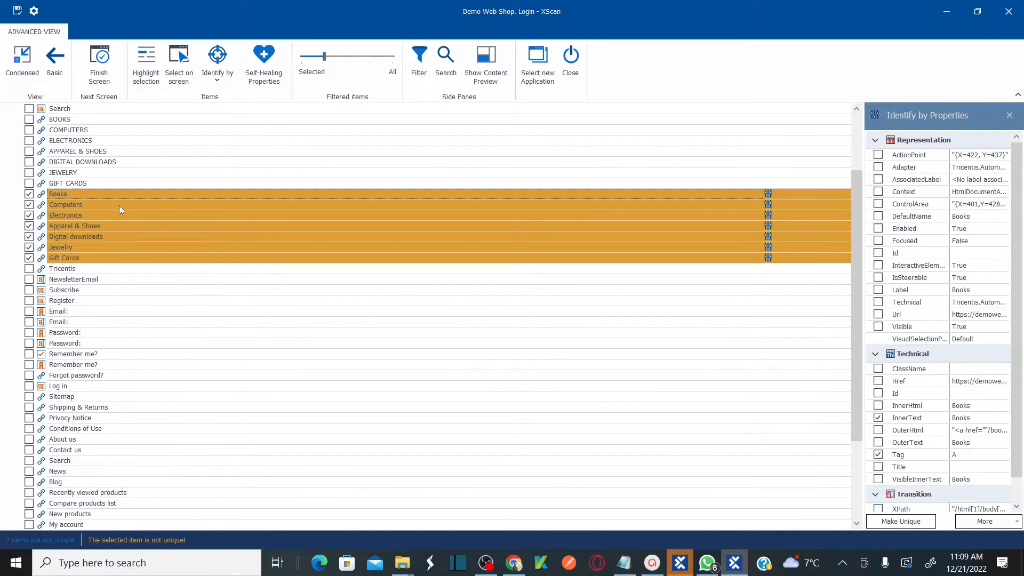
{"action": "left_click", "coordinate": [106, 233]}
{"action": "left_click", "coordinate": [67, 194]}
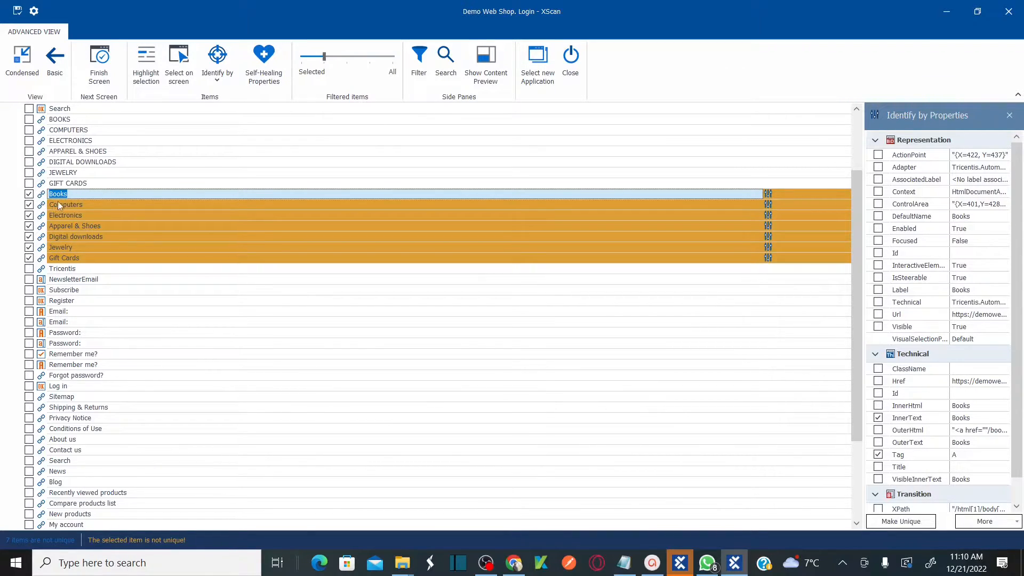
{"action": "left_click", "coordinate": [219, 84]}
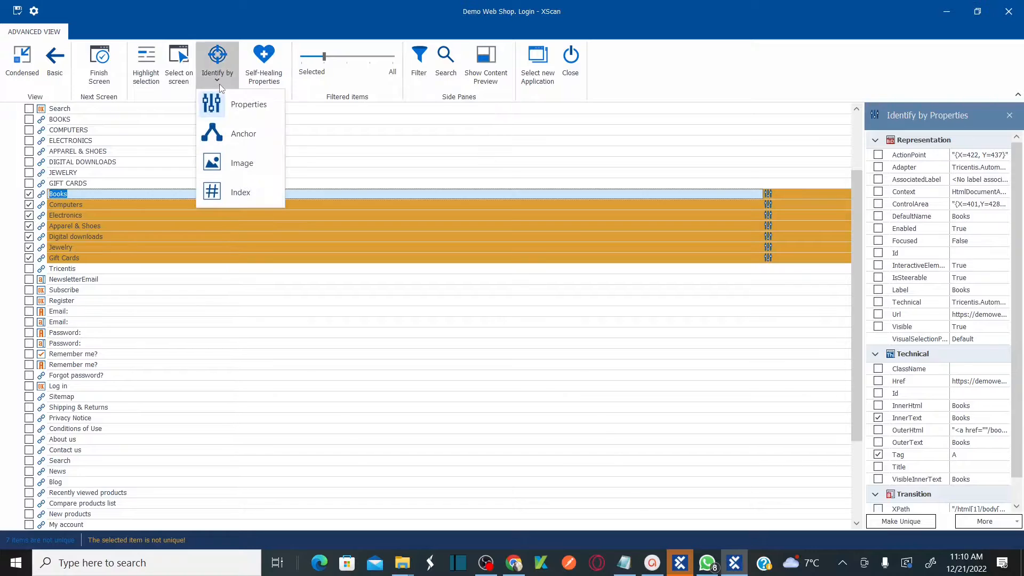
{"action": "left_click", "coordinate": [255, 136]}
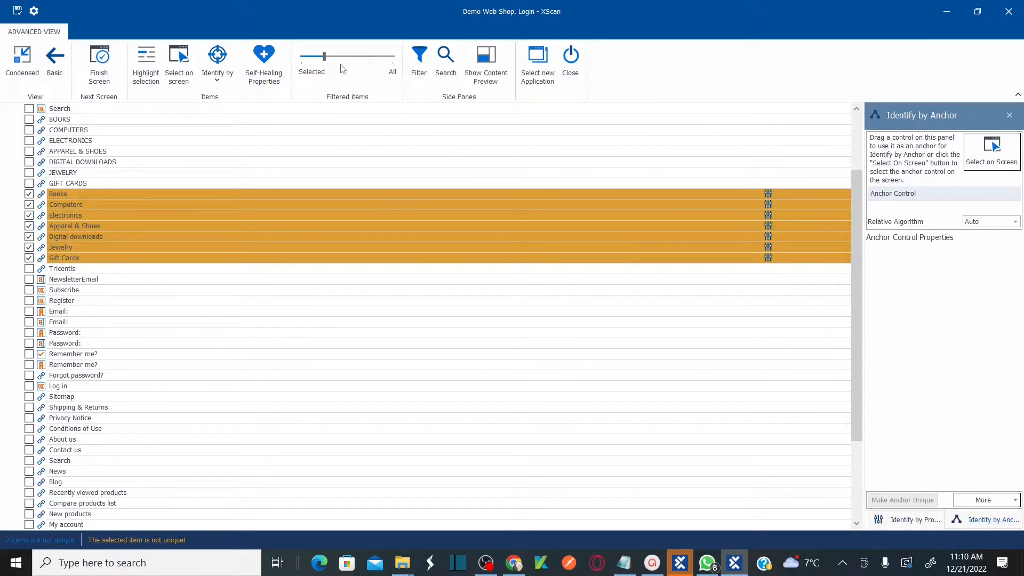
Step: Raise the item filter to one level below All to list the container elements, and compare them with the shop page in Chrome
{"action": "left_click", "coordinate": [512, 564]}
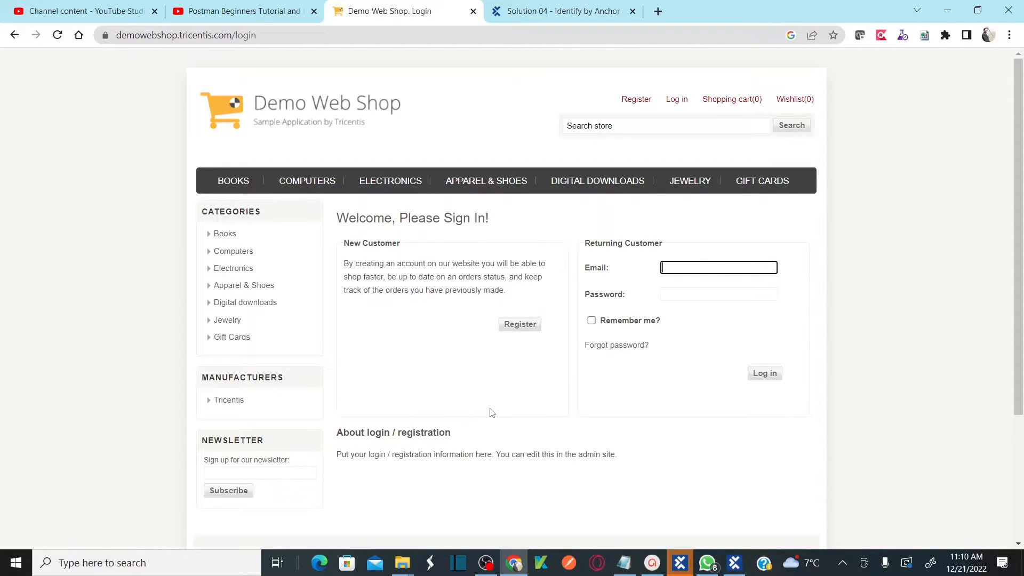
{"action": "key", "text": "alt+Tab"}
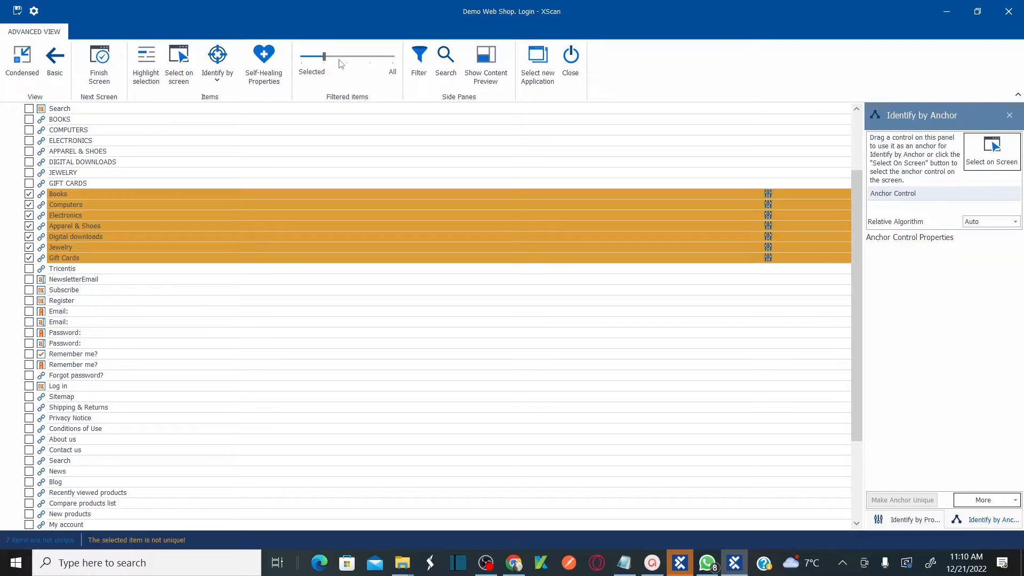
{"action": "left_click", "coordinate": [347, 58]}
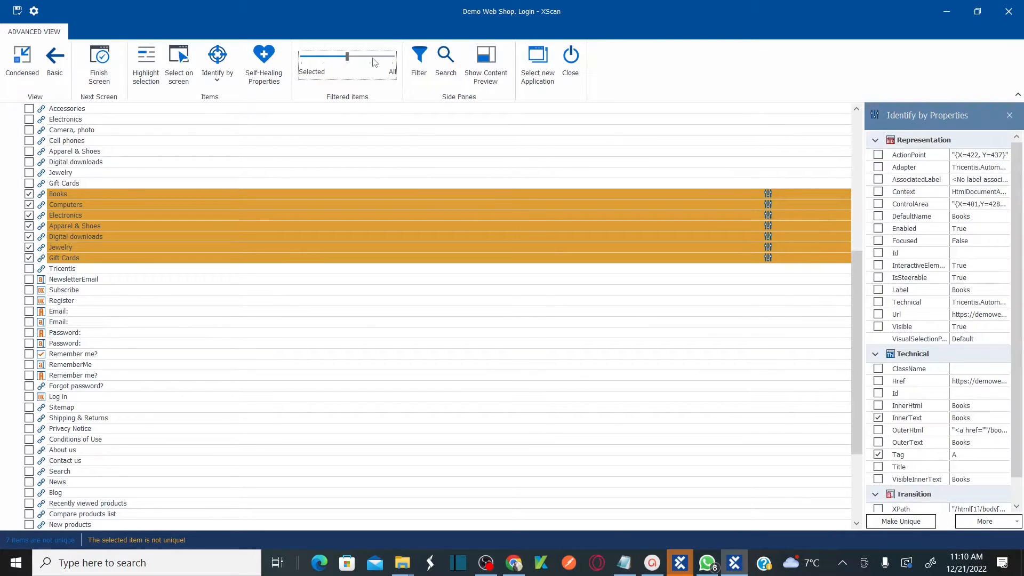
{"action": "left_click", "coordinate": [374, 59]}
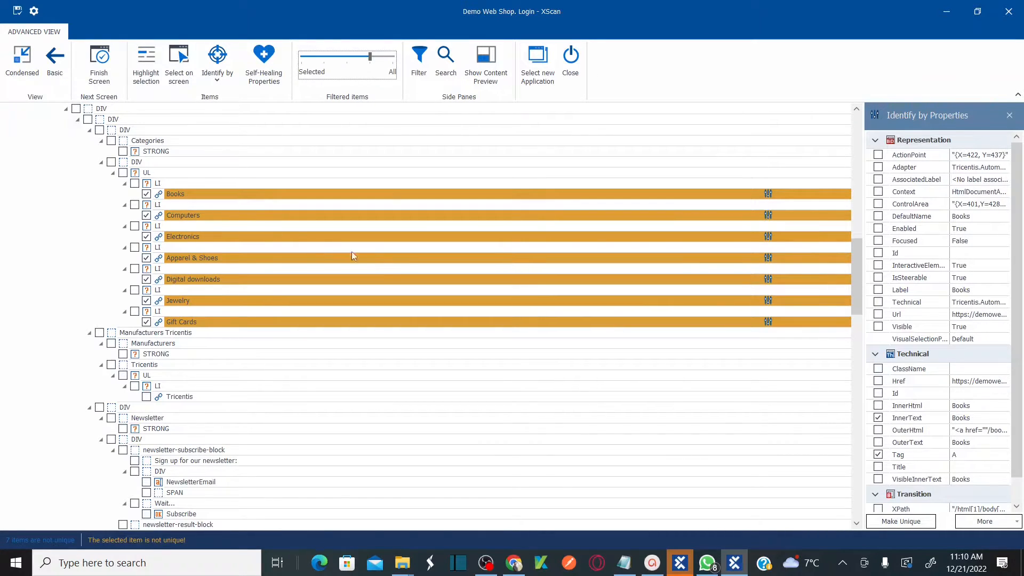
{"action": "key", "text": "alt+Tab"}
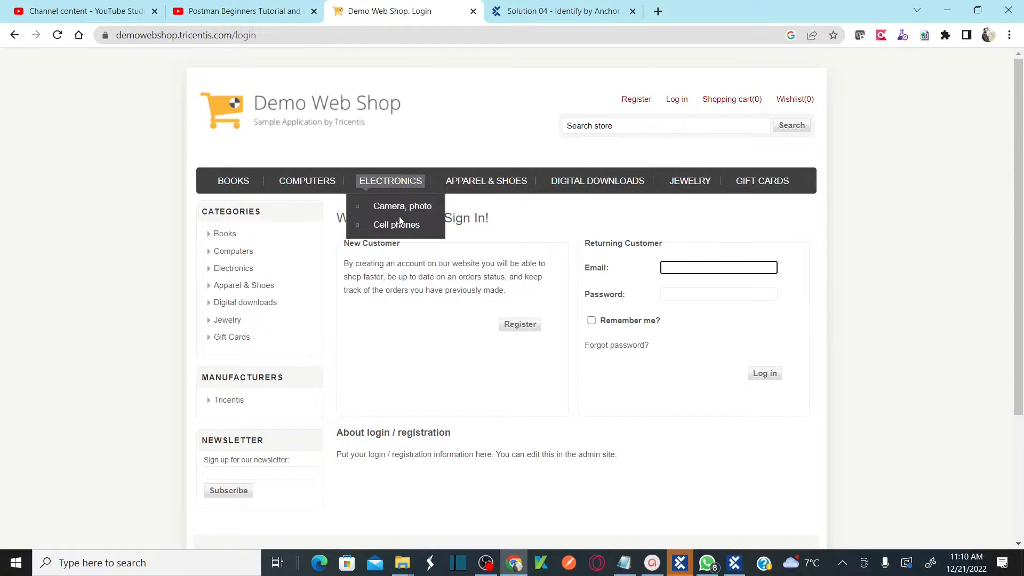
{"action": "key", "text": "alt+Tab"}
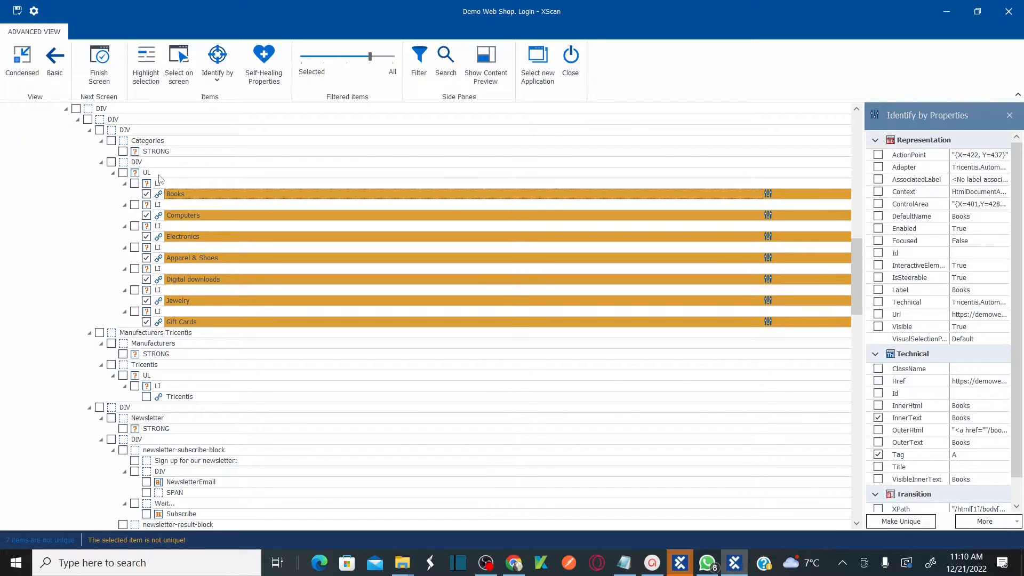
Step: Inspect the UL element containing the category links, then open the anchor identification settings for the Books link
{"action": "left_click", "coordinate": [160, 173]}
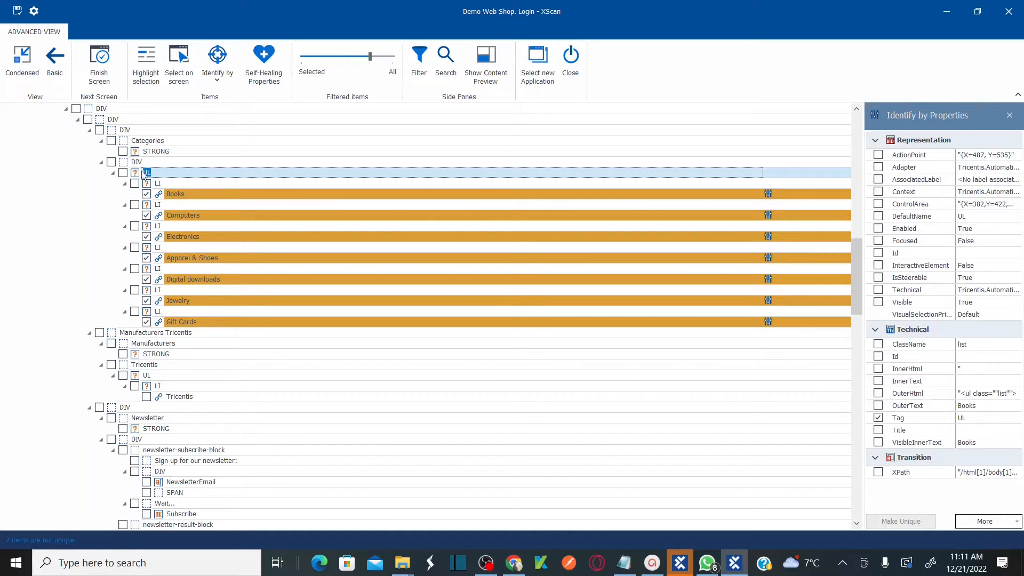
{"action": "left_click", "coordinate": [180, 196]}
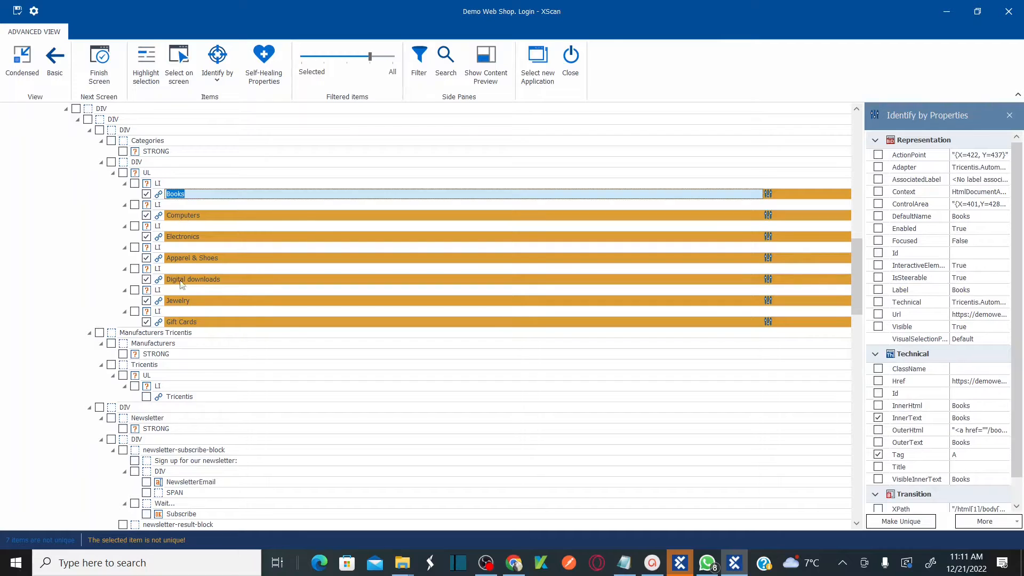
{"action": "left_click", "coordinate": [162, 198]}
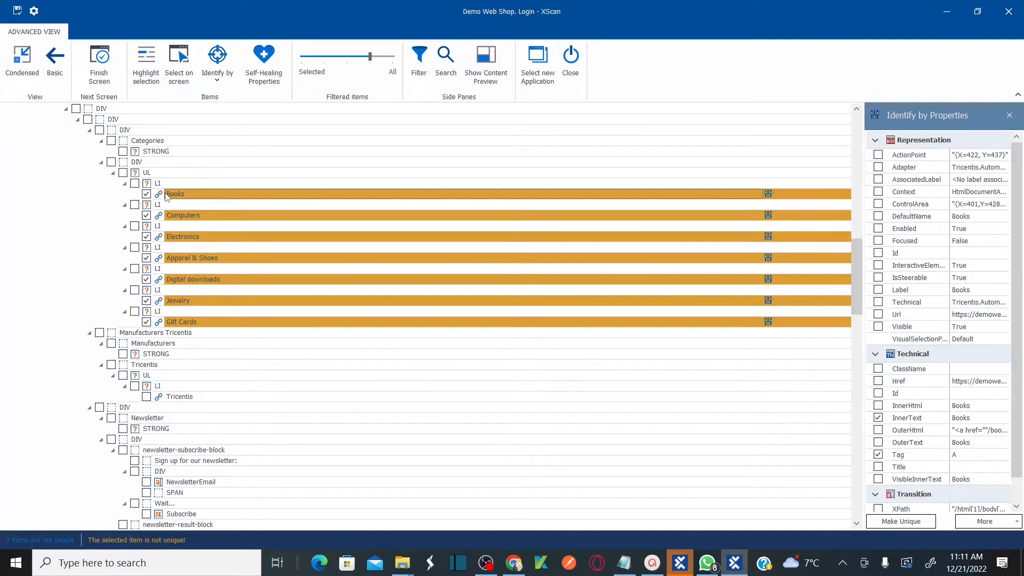
{"action": "left_click", "coordinate": [219, 90]}
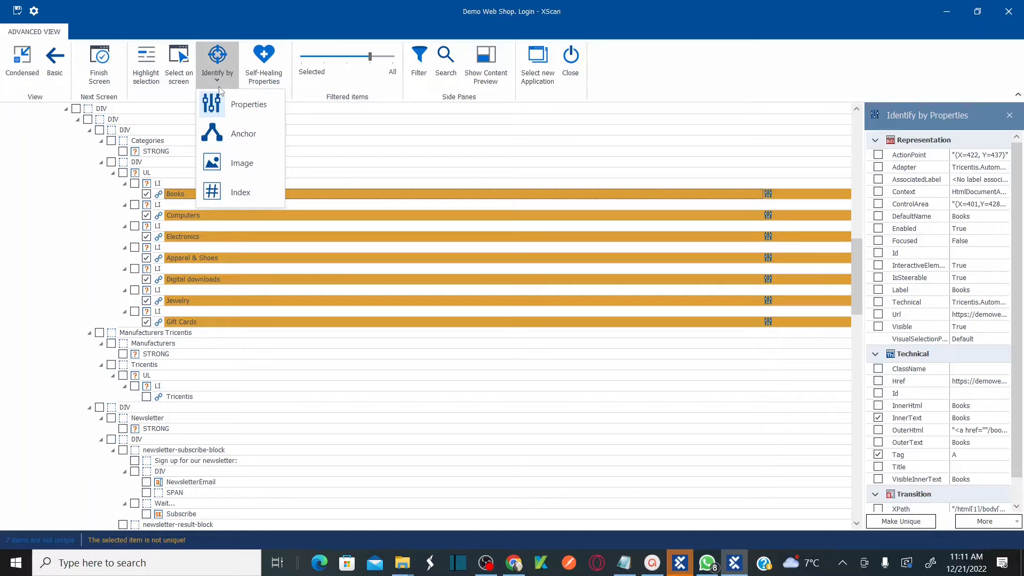
{"action": "left_click", "coordinate": [245, 134]}
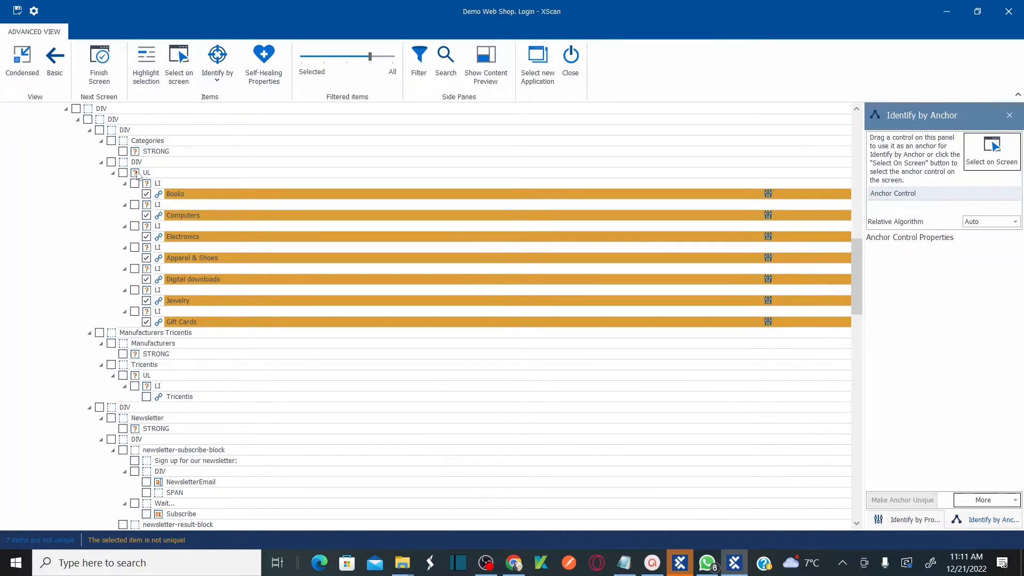
Step: Assign the parent UL list element as the anchor control for the Books link and make that anchor unique
{"action": "left_click_drag", "start_coordinate": [137, 174], "coordinate": [913, 198]}
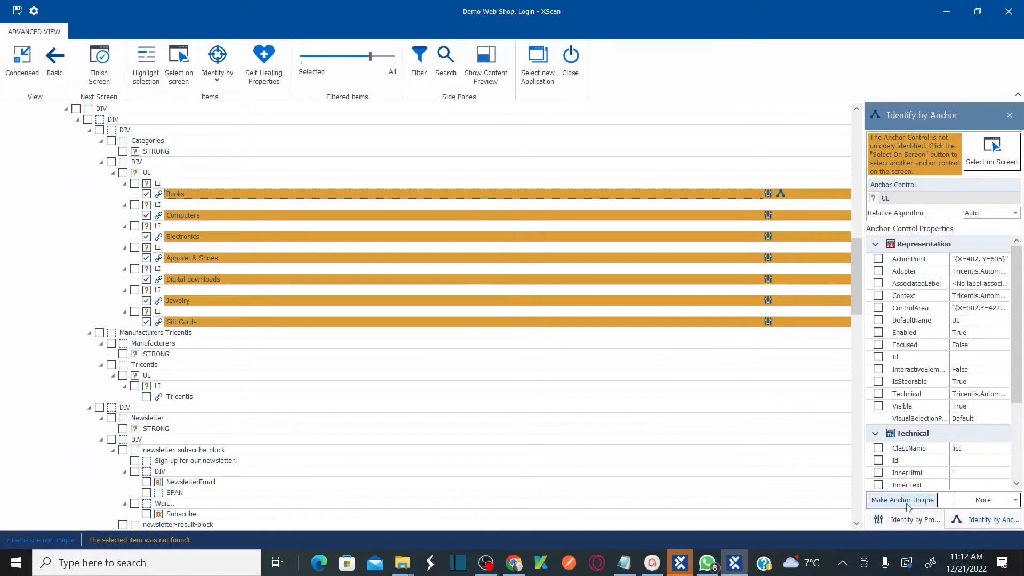
{"action": "left_click", "coordinate": [878, 449]}
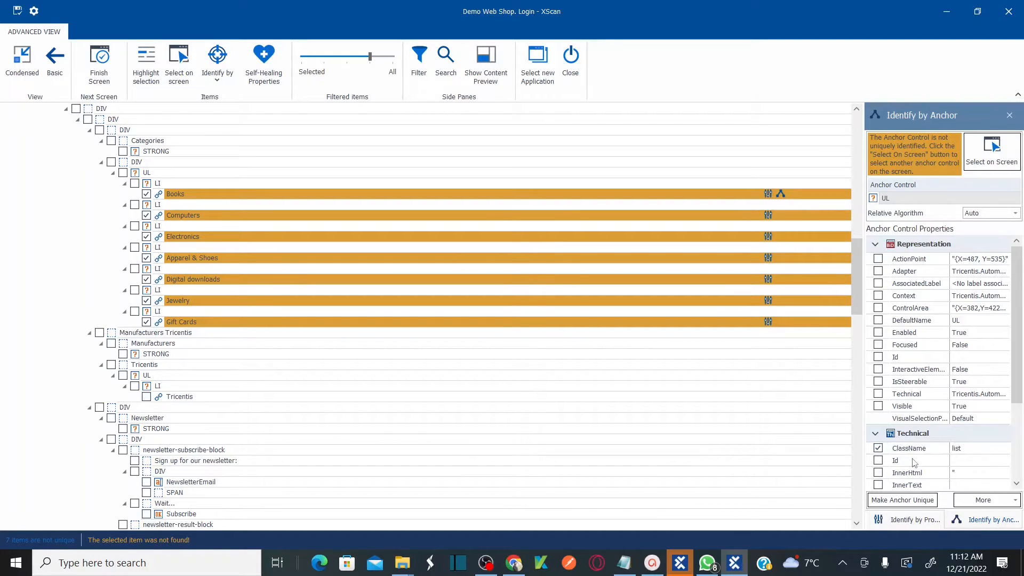
{"action": "left_click", "coordinate": [878, 448]}
{"action": "left_click", "coordinate": [902, 500]}
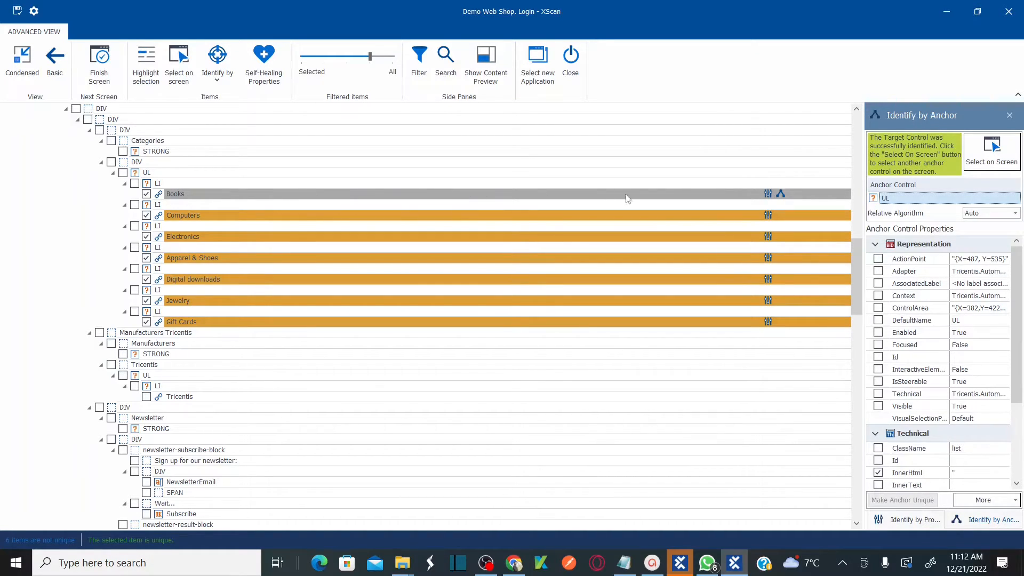
Step: Identify the Computers link by anchor, using the UL element above the category links as its anchor control
{"action": "left_click", "coordinate": [181, 221]}
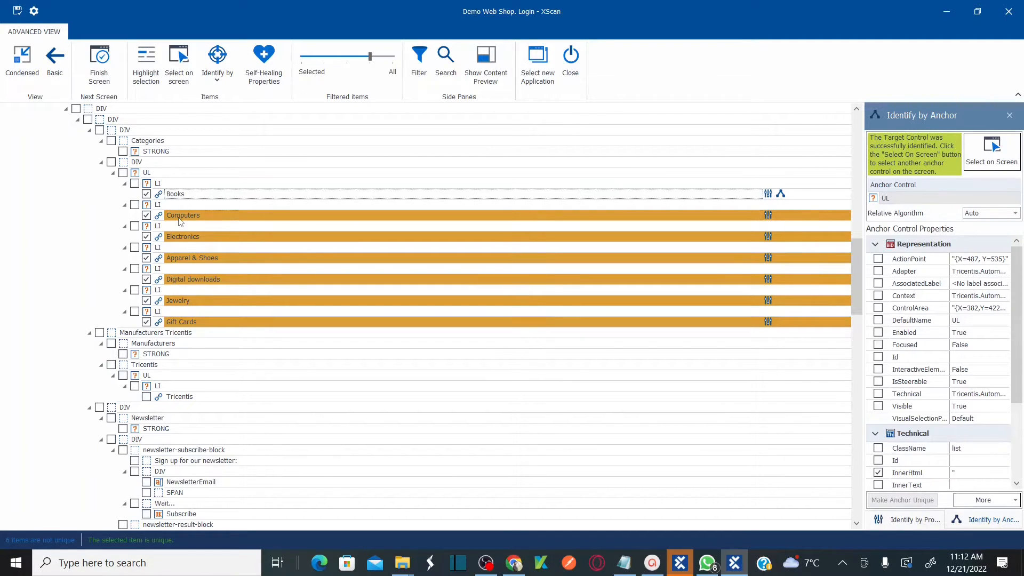
{"action": "left_click", "coordinate": [147, 216]}
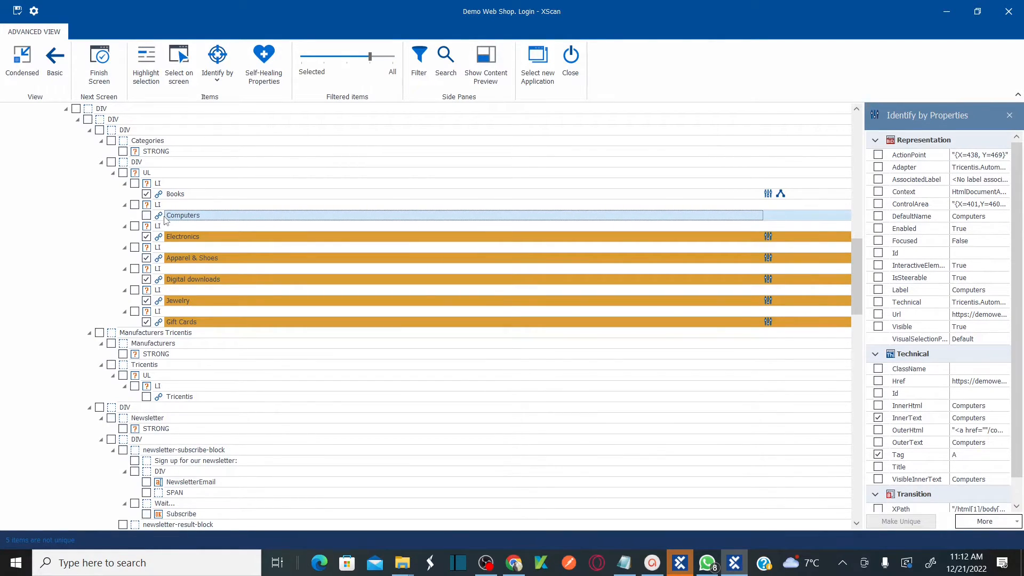
{"action": "left_click", "coordinate": [213, 82]}
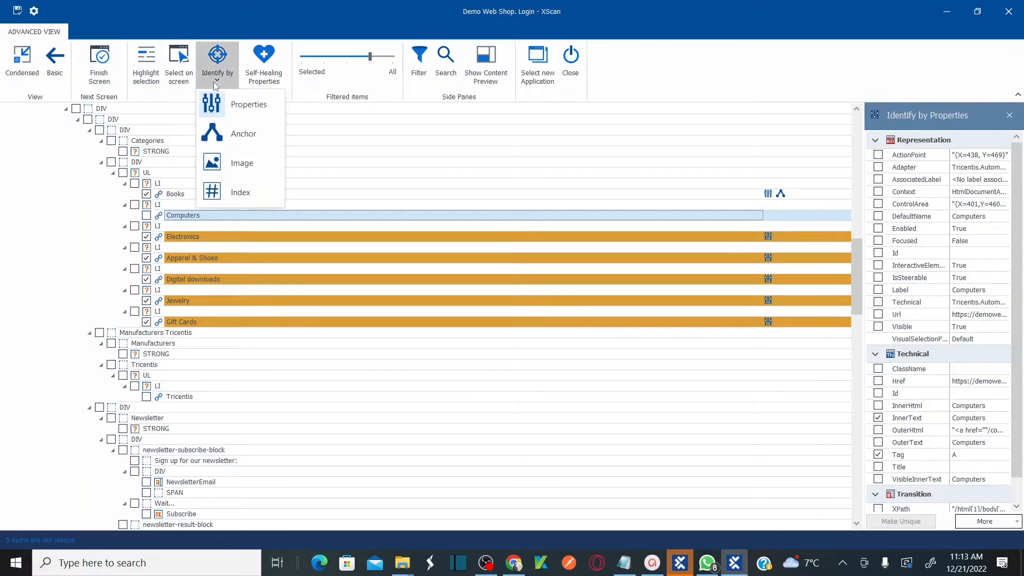
{"action": "left_click", "coordinate": [243, 134]}
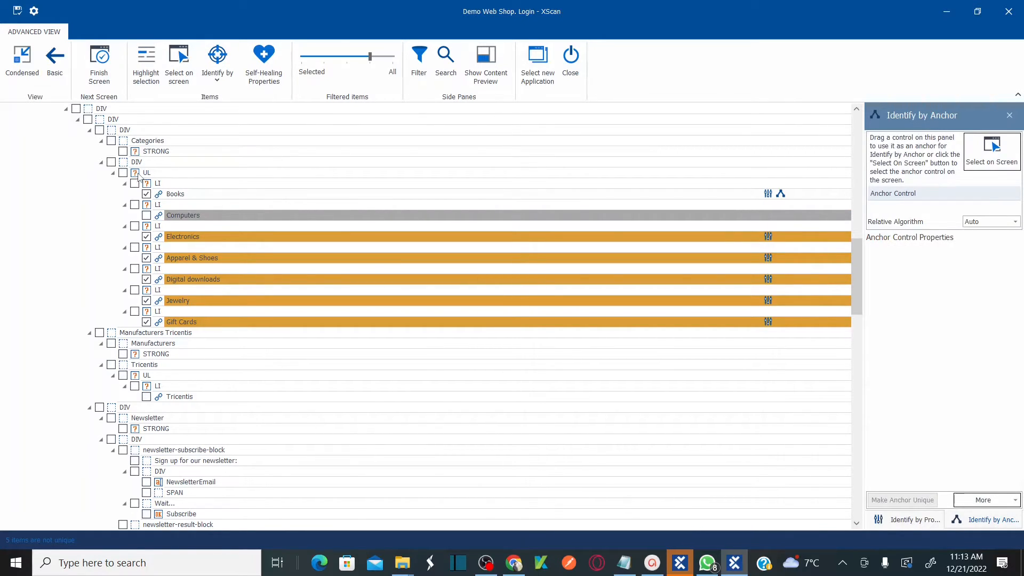
{"action": "left_click_drag", "start_coordinate": [137, 173], "coordinate": [921, 198]}
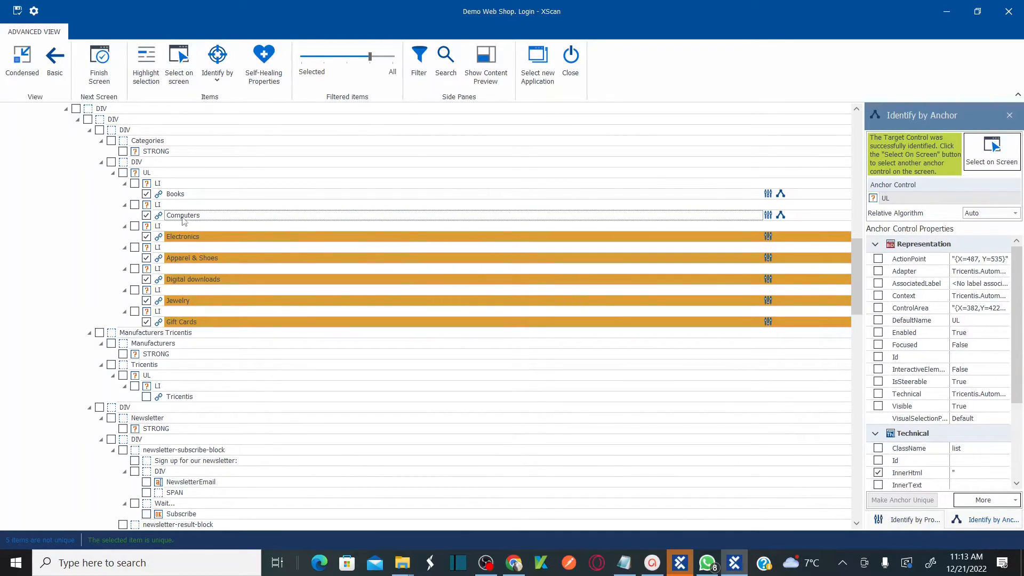
Step: Identify the Electronics link by anchor with the category list's UL element as its anchor control
{"action": "left_click", "coordinate": [169, 240]}
{"action": "left_click", "coordinate": [169, 241]}
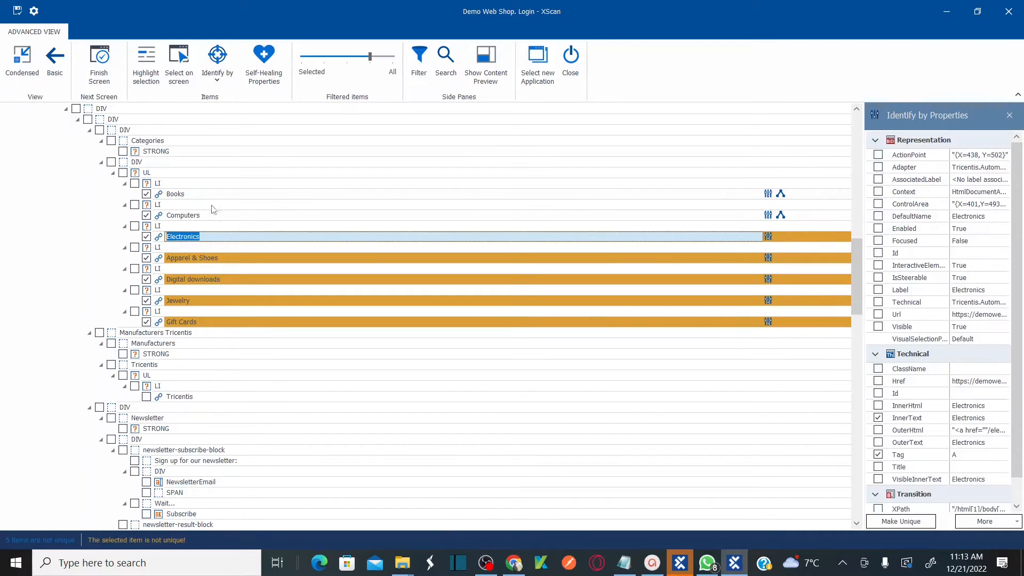
{"action": "left_click", "coordinate": [222, 85]}
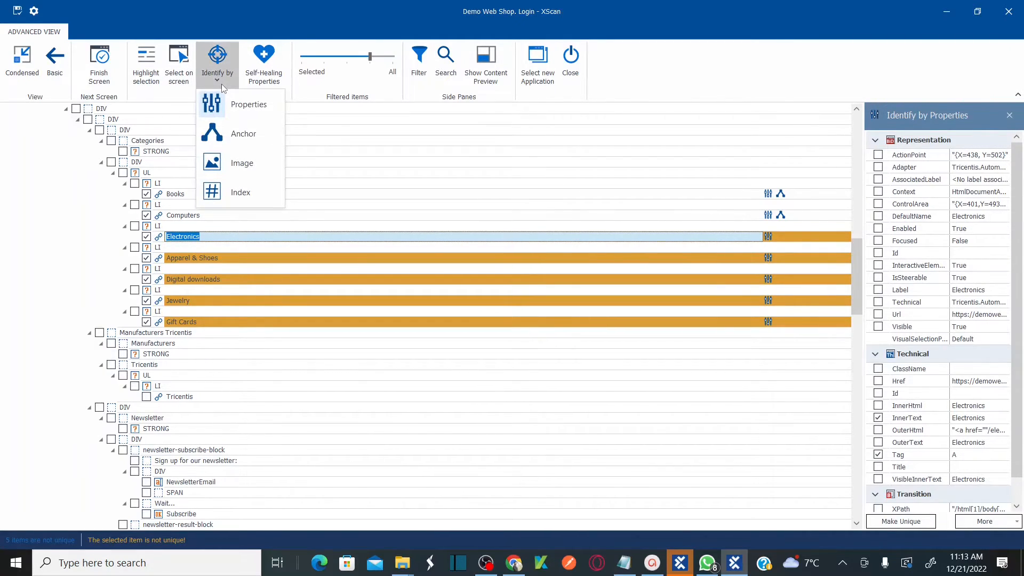
{"action": "left_click", "coordinate": [252, 140]}
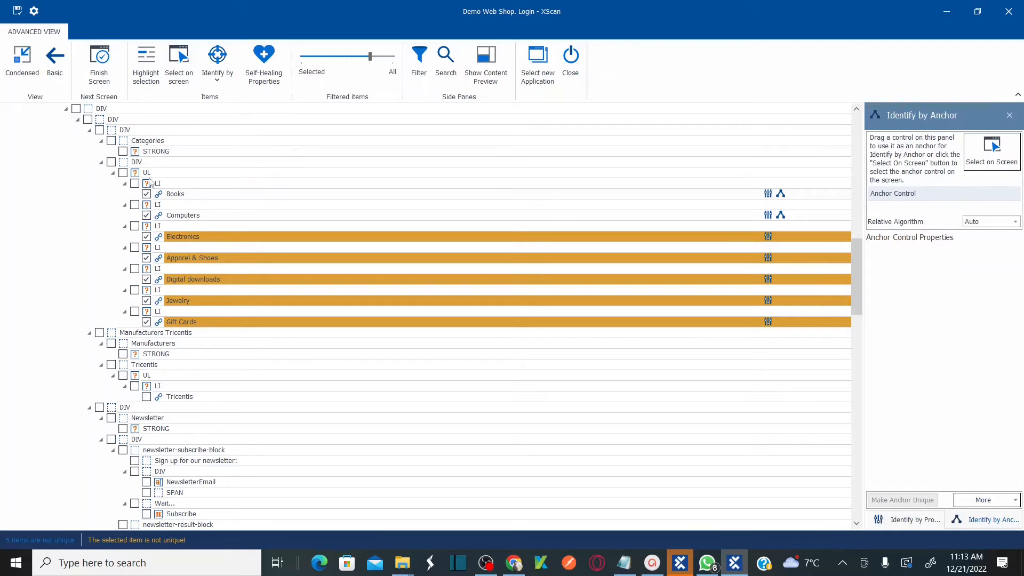
{"action": "left_click_drag", "start_coordinate": [139, 177], "coordinate": [894, 195]}
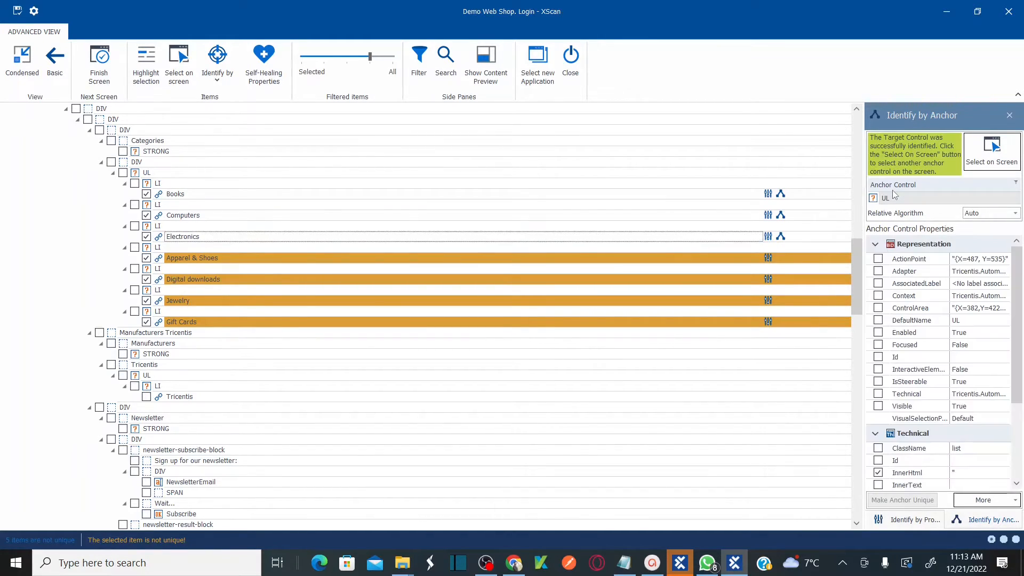
Step: Identify the Apparel & Shoes link by anchor with the category list's UL element as its anchor control
{"action": "left_click", "coordinate": [176, 258]}
{"action": "left_click", "coordinate": [216, 82]}
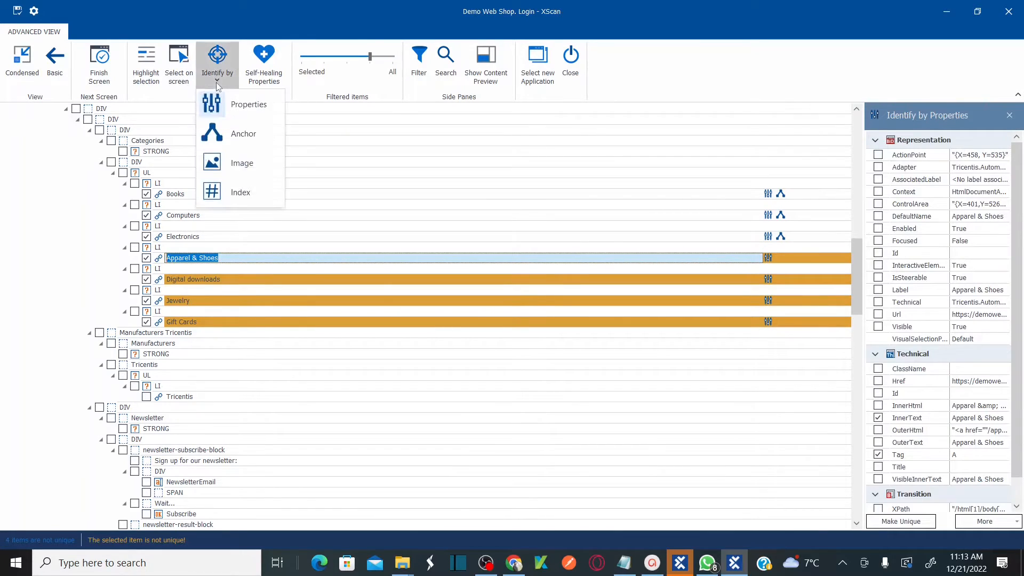
{"action": "left_click", "coordinate": [249, 132]}
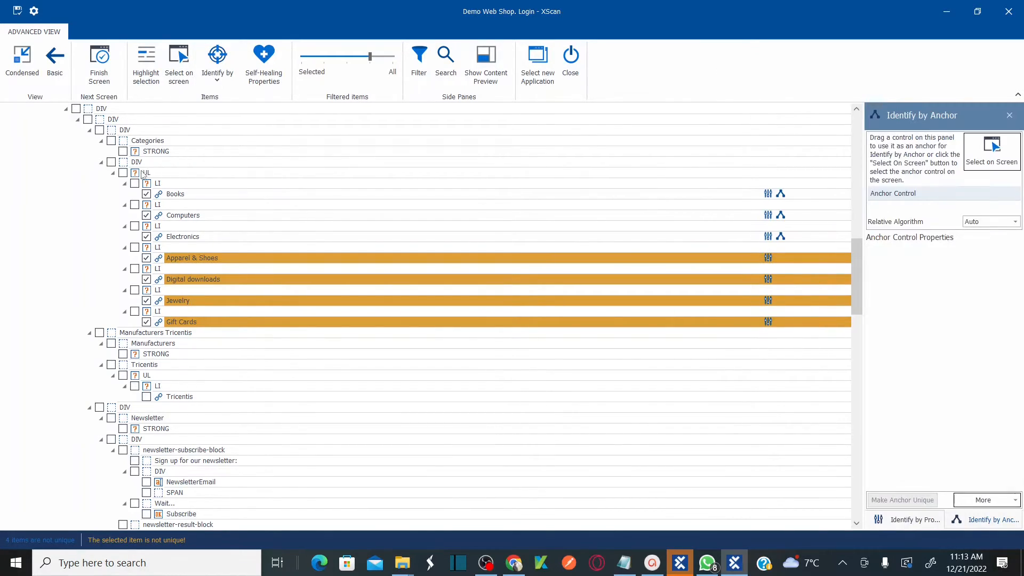
{"action": "mouse_move", "coordinate": [144, 174]}
{"action": "left_mouse_down"}
{"action": "mouse_move", "coordinate": [921, 184]}
{"action": "mouse_move", "coordinate": [908, 195]}
{"action": "left_mouse_up"}
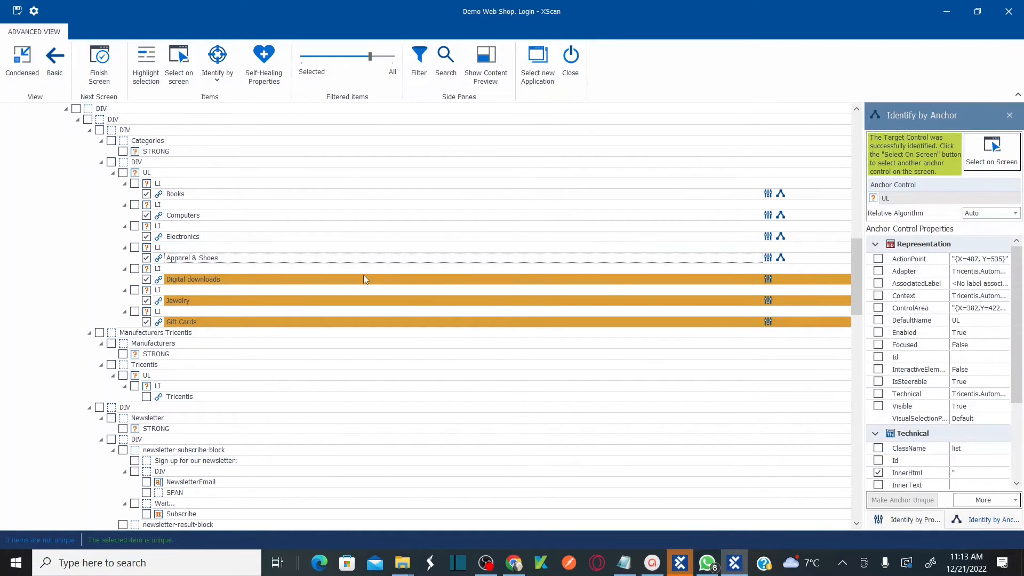
Step: Identify the Digital downloads link by anchor with the category list's UL element as its anchor control
{"action": "left_click", "coordinate": [188, 280]}
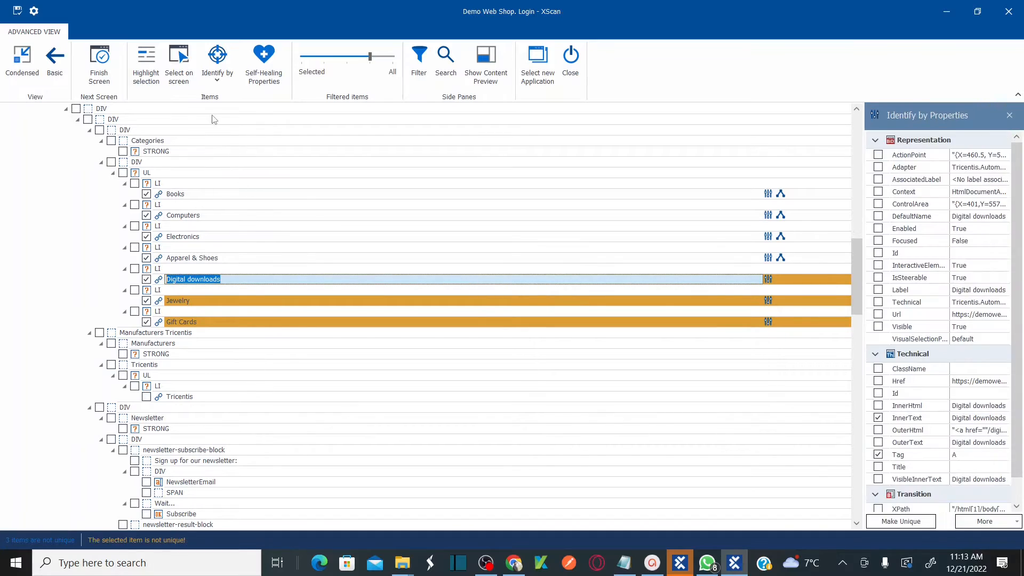
{"action": "left_click", "coordinate": [223, 82]}
{"action": "left_click", "coordinate": [243, 132]}
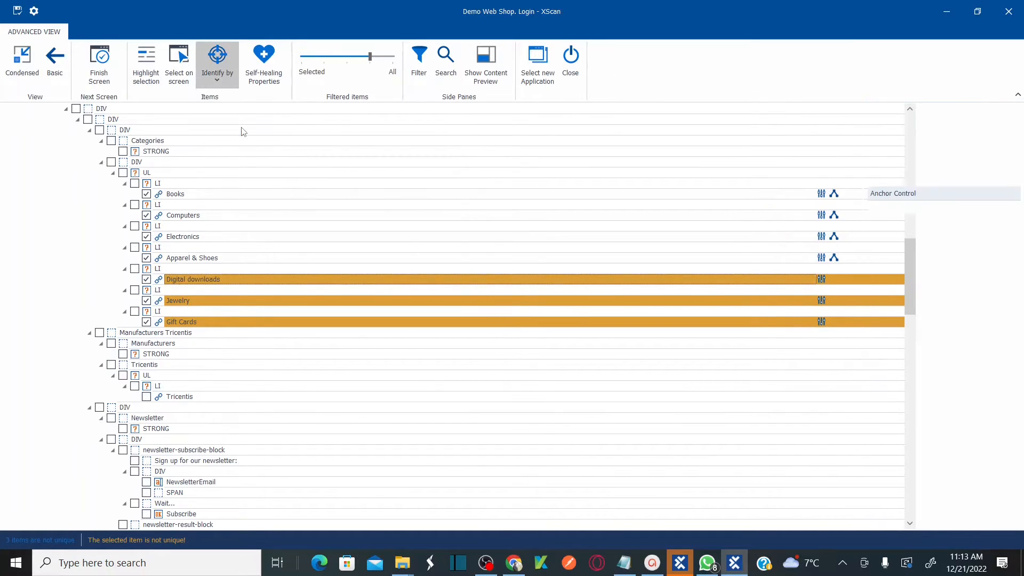
{"action": "left_click_drag", "start_coordinate": [138, 175], "coordinate": [908, 194]}
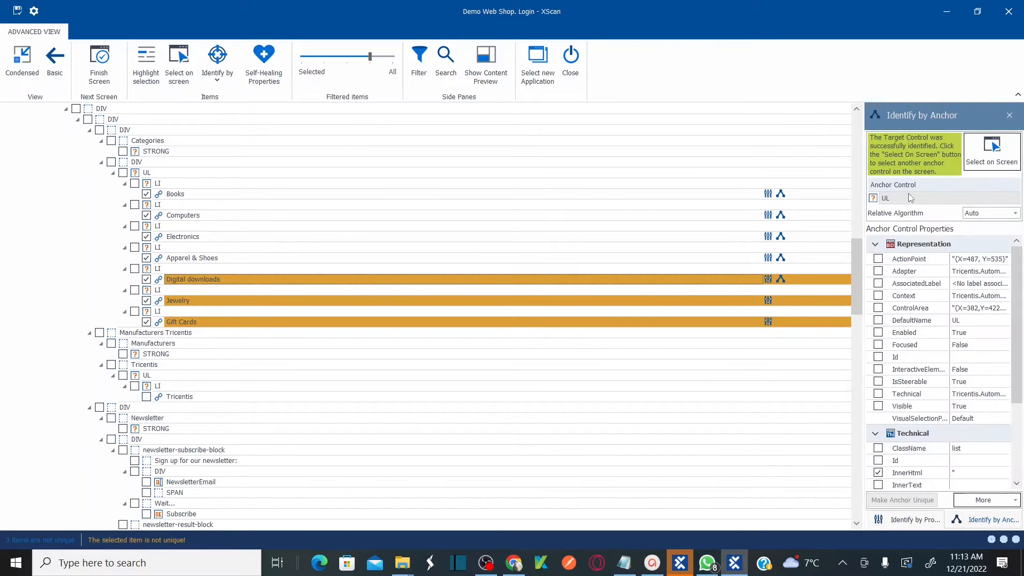
Step: Identify the Jewelry link by anchor with the category list's UL element as its anchor control
{"action": "left_click", "coordinate": [167, 304]}
{"action": "left_click", "coordinate": [218, 77]}
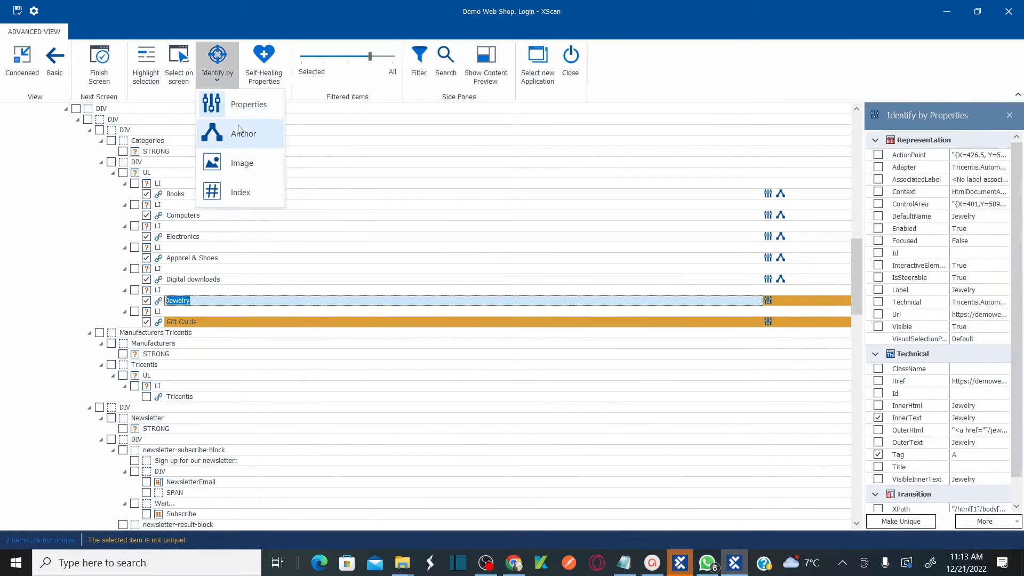
{"action": "left_click", "coordinate": [239, 131]}
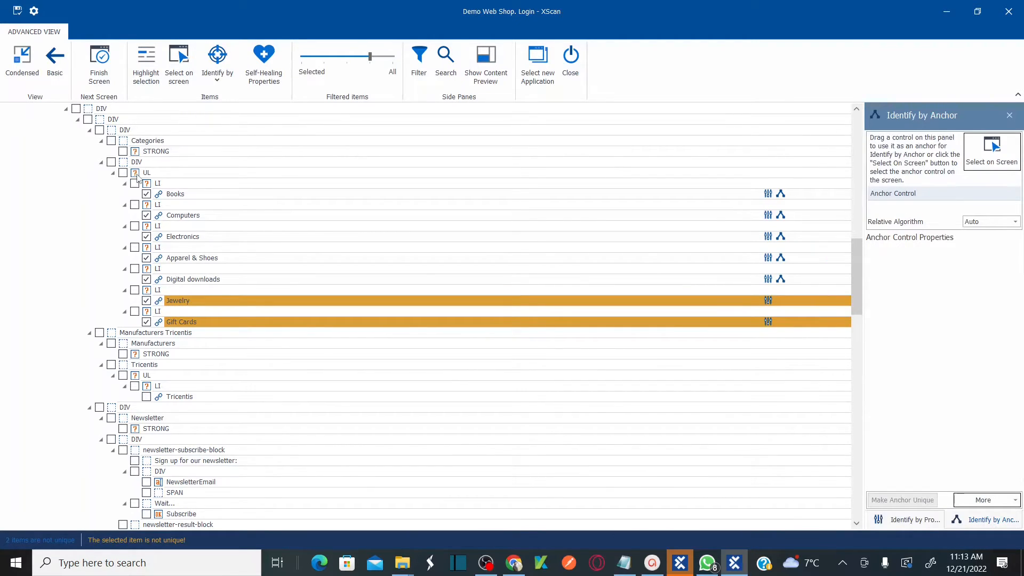
{"action": "left_click_drag", "start_coordinate": [177, 300], "coordinate": [905, 199]}
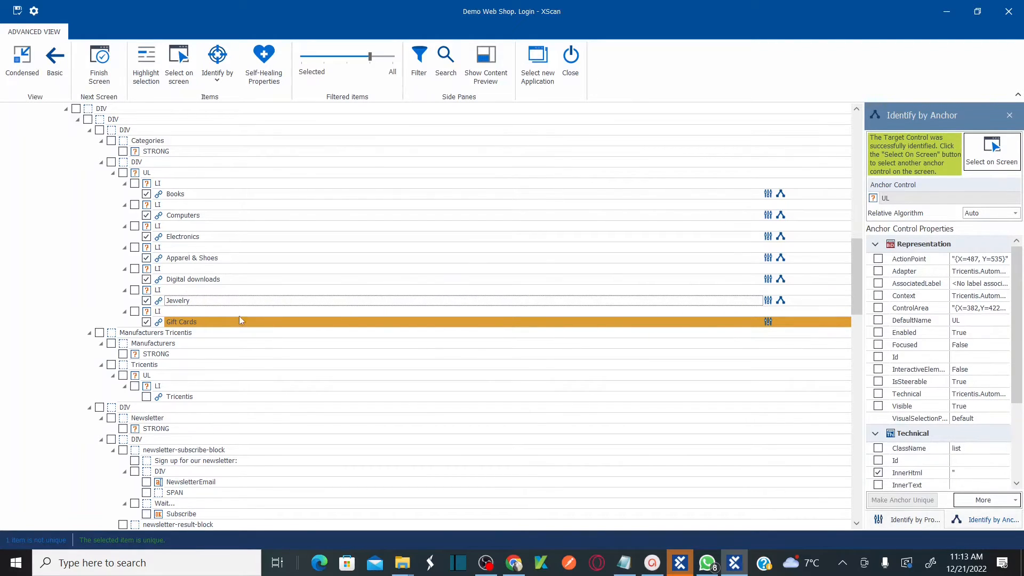
Step: Identify the Gift Cards link by anchor with the category list's UL element as its anchor control
{"action": "left_click", "coordinate": [176, 322]}
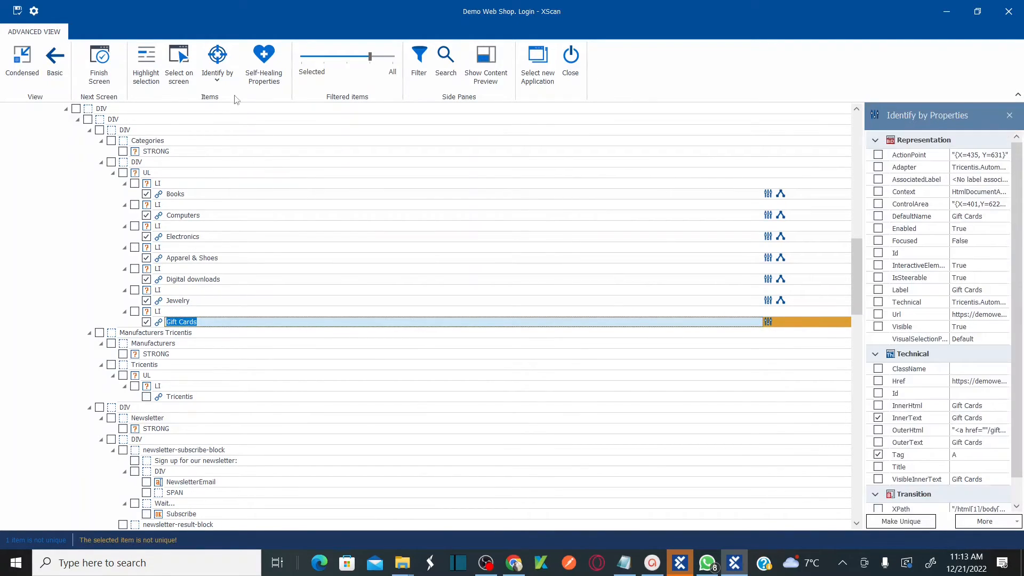
{"action": "left_click", "coordinate": [218, 79]}
{"action": "left_click", "coordinate": [244, 131]}
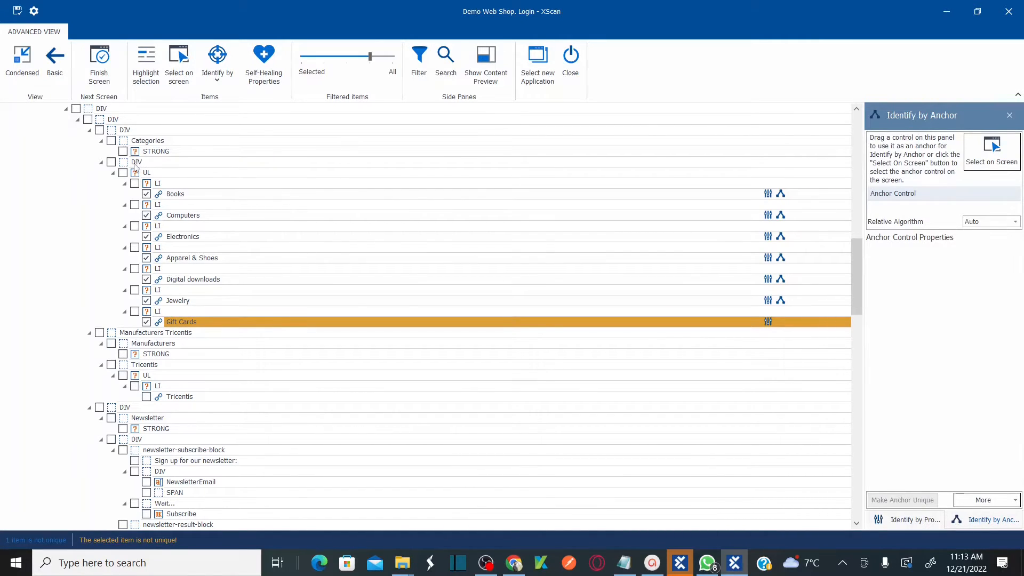
{"action": "left_click_drag", "start_coordinate": [144, 174], "coordinate": [895, 191]}
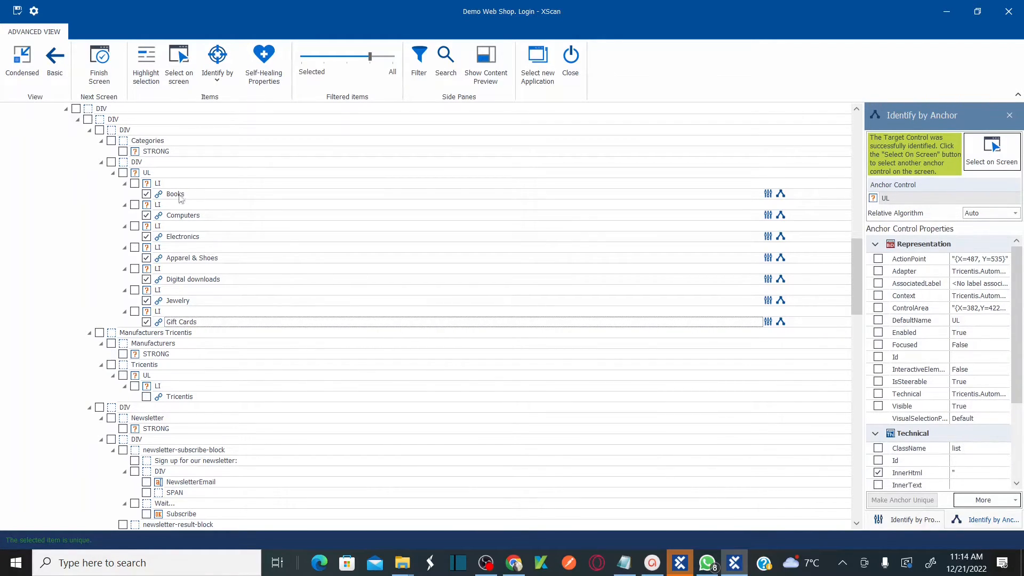
Step: Check the category links on the shop page in Chrome, and review the anchor settings of the Books, Computers and Electronics links in XScan
{"action": "key", "text": "alt+Tab"}
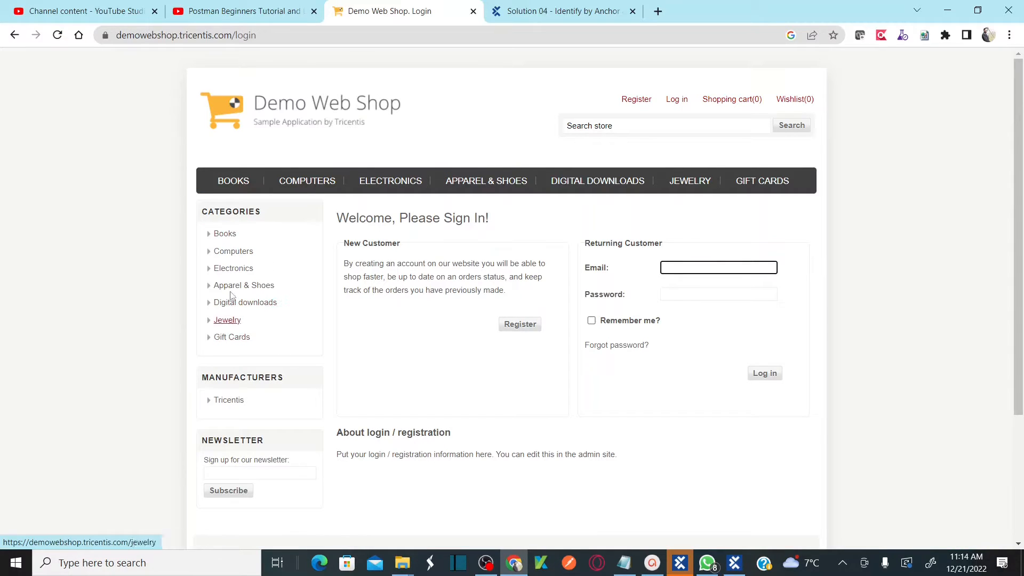
{"action": "key", "text": "alt+Tab"}
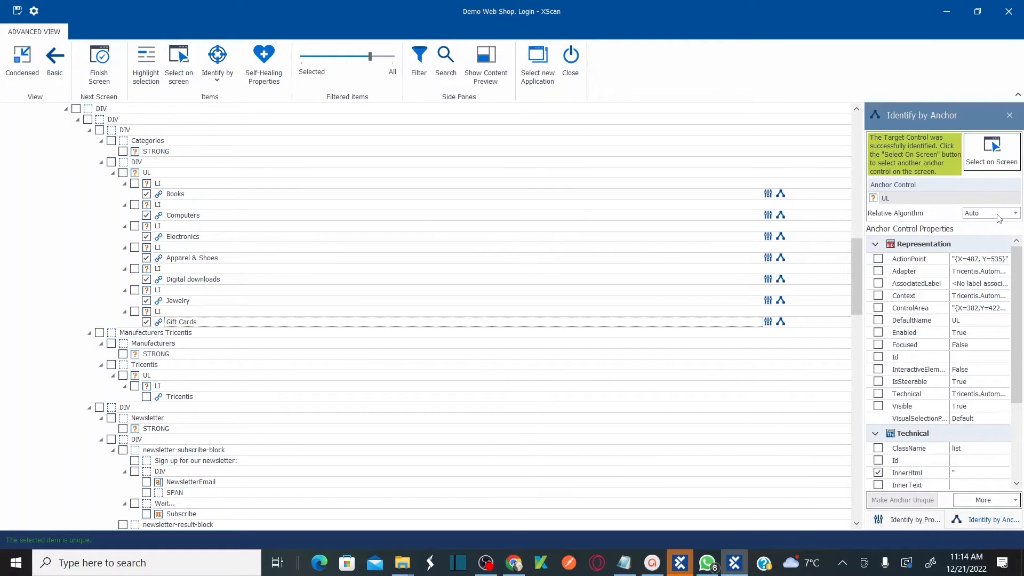
{"action": "left_click", "coordinate": [193, 198]}
{"action": "double_click", "coordinate": [219, 216]}
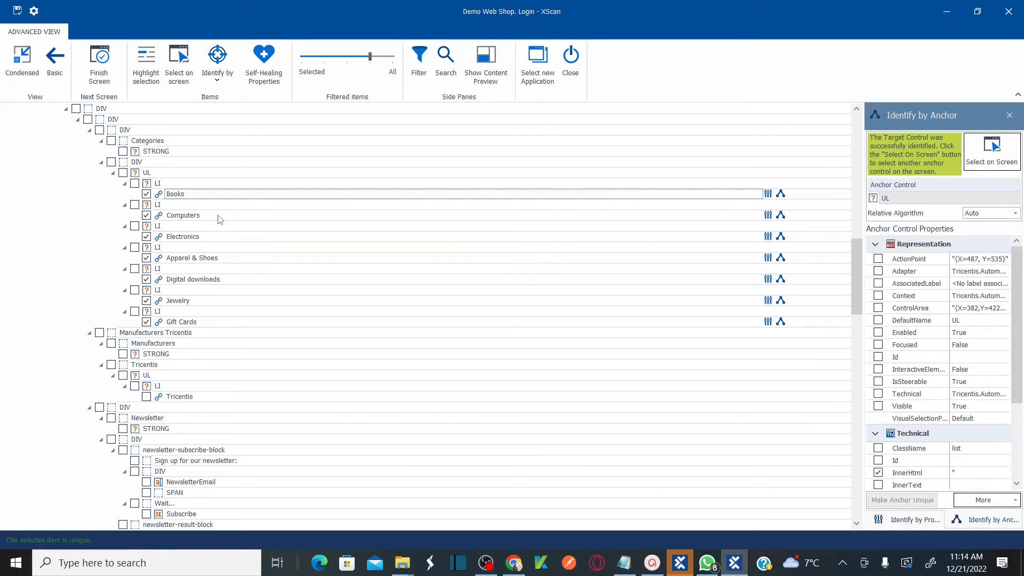
{"action": "double_click", "coordinate": [224, 234]}
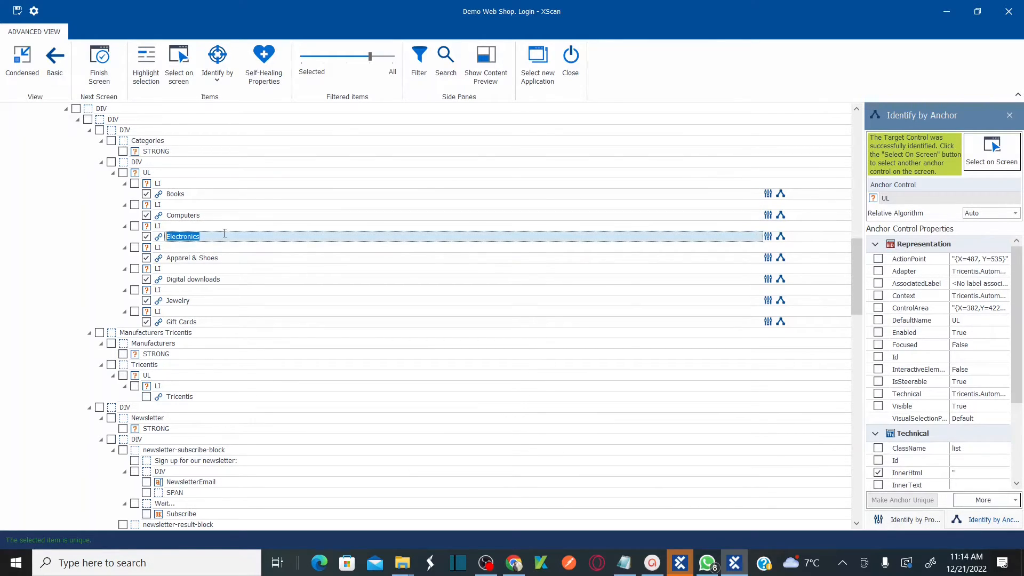
Step: Examine the Relative Algorithm options for the UL anchor, keeping Auto, and review the identification methods available for the Electronics link
{"action": "left_click", "coordinate": [1017, 214]}
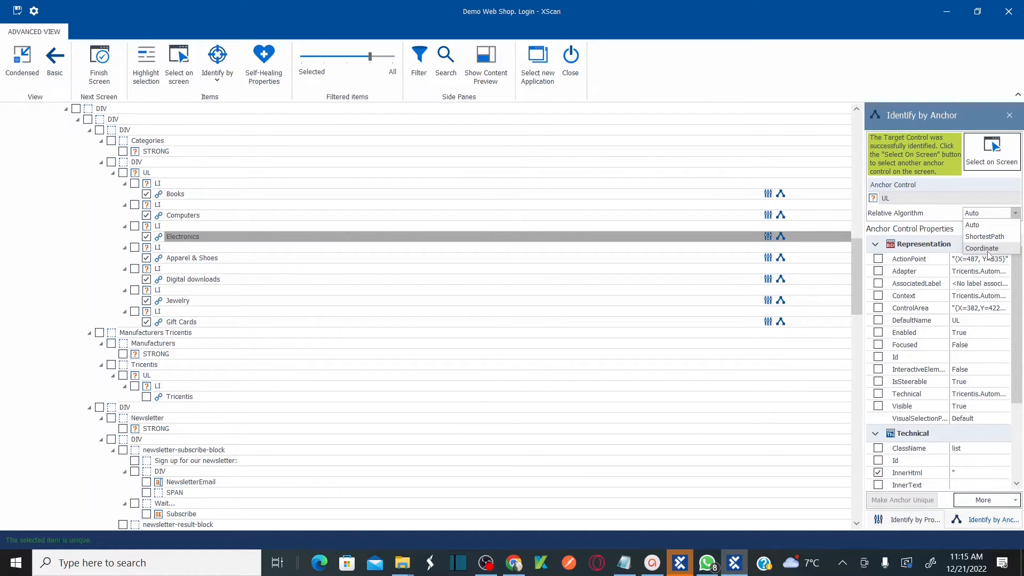
{"action": "left_click", "coordinate": [976, 225]}
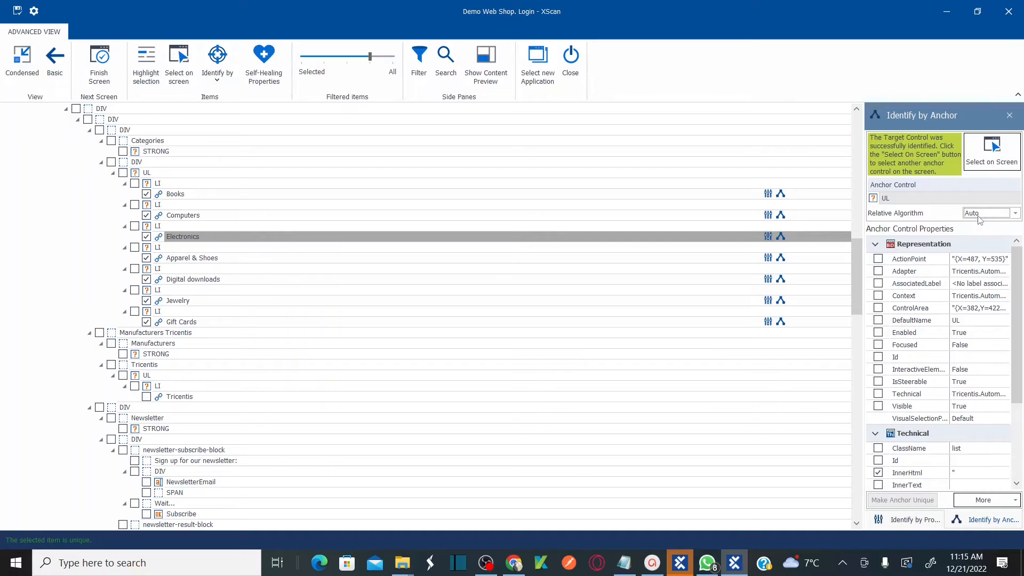
{"action": "left_click", "coordinate": [979, 216]}
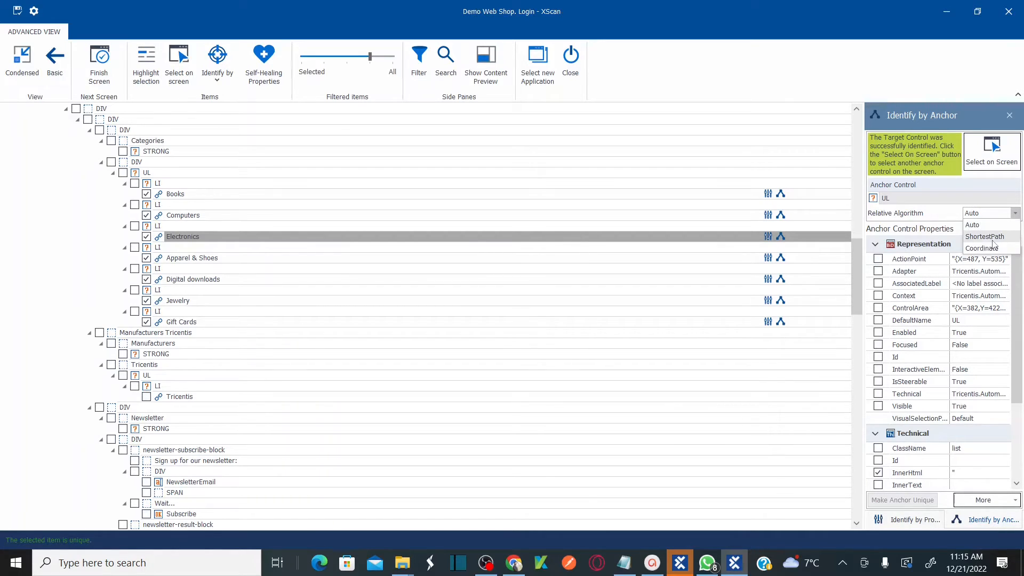
{"action": "left_click", "coordinate": [979, 215]}
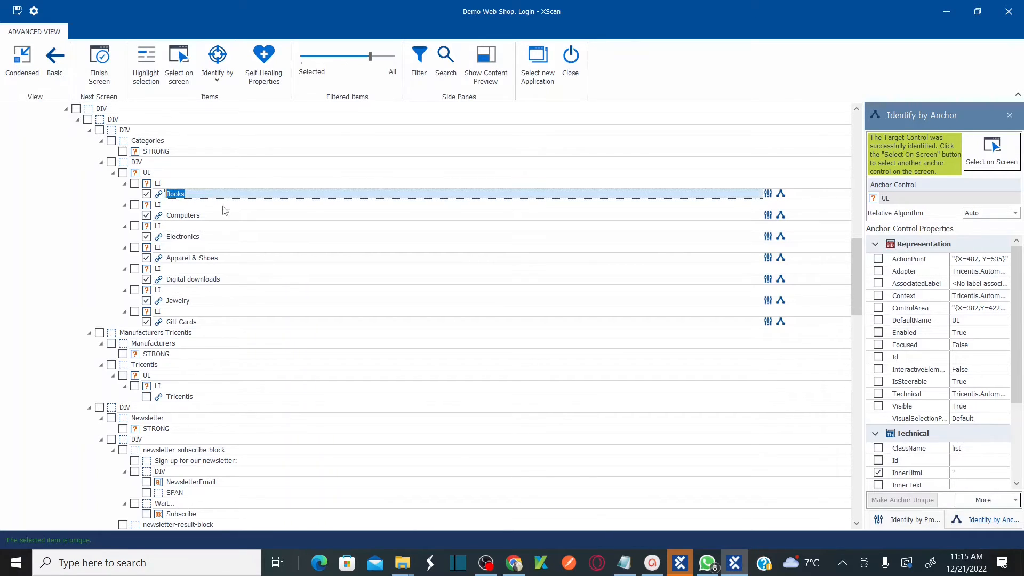
{"action": "left_click", "coordinate": [213, 215]}
{"action": "left_click", "coordinate": [220, 239]}
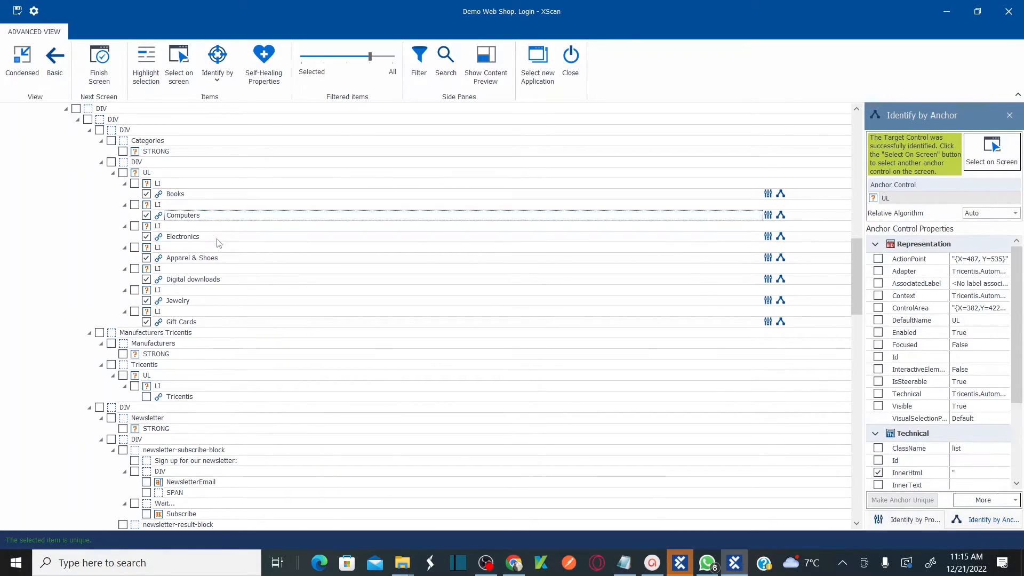
{"action": "left_click", "coordinate": [213, 80]}
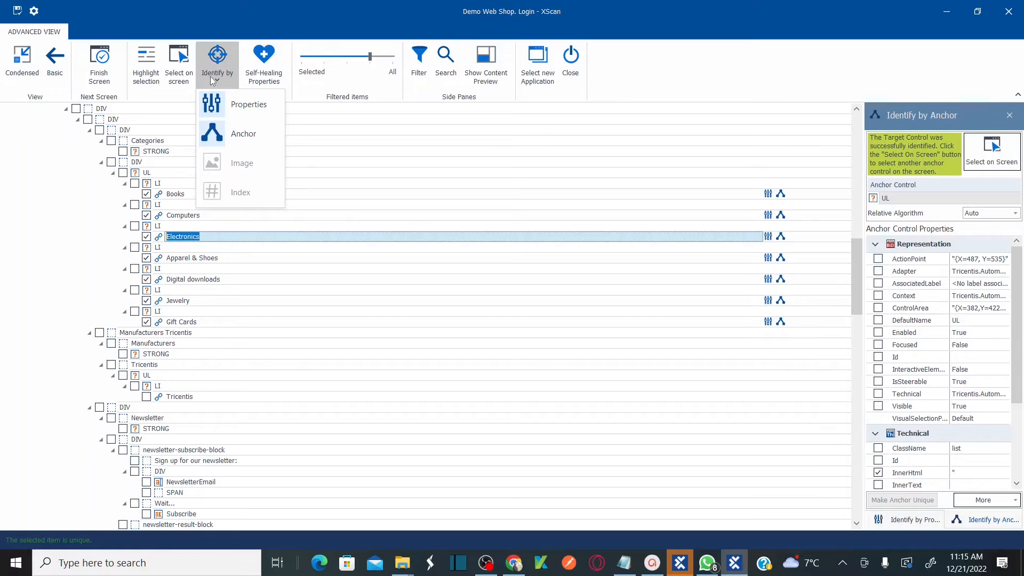
{"action": "left_click", "coordinate": [214, 80]}
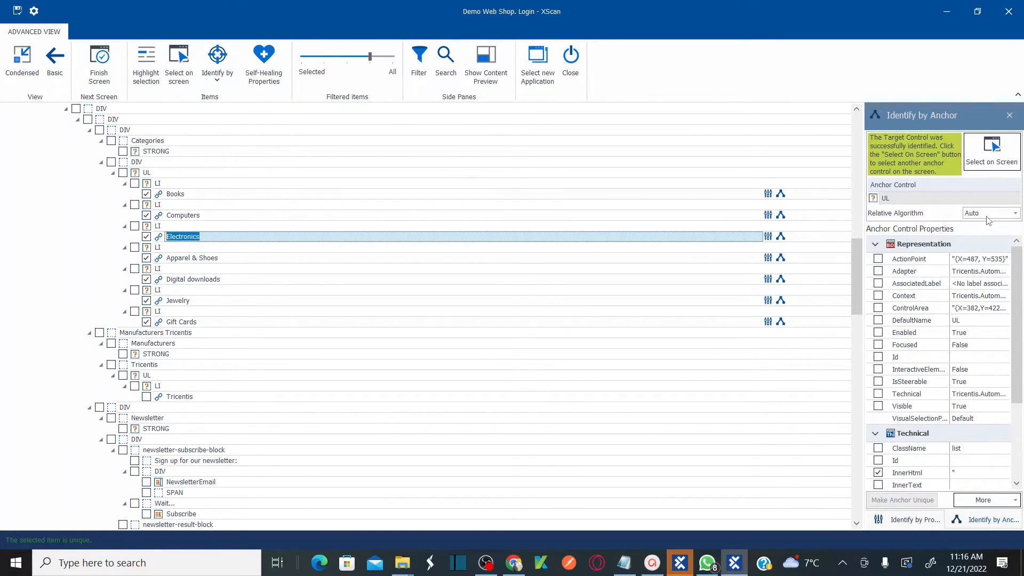
Step: Try adding the category list's UL element to the selection and check the Books link's identification by properties and by anchor
{"action": "left_click", "coordinate": [860, 123]}
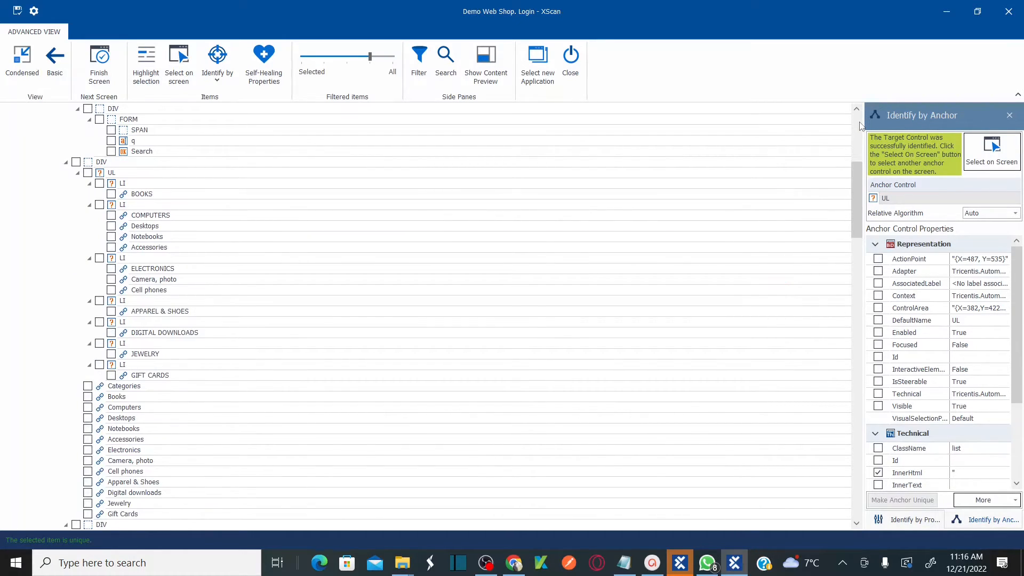
{"action": "left_click", "coordinate": [852, 264]}
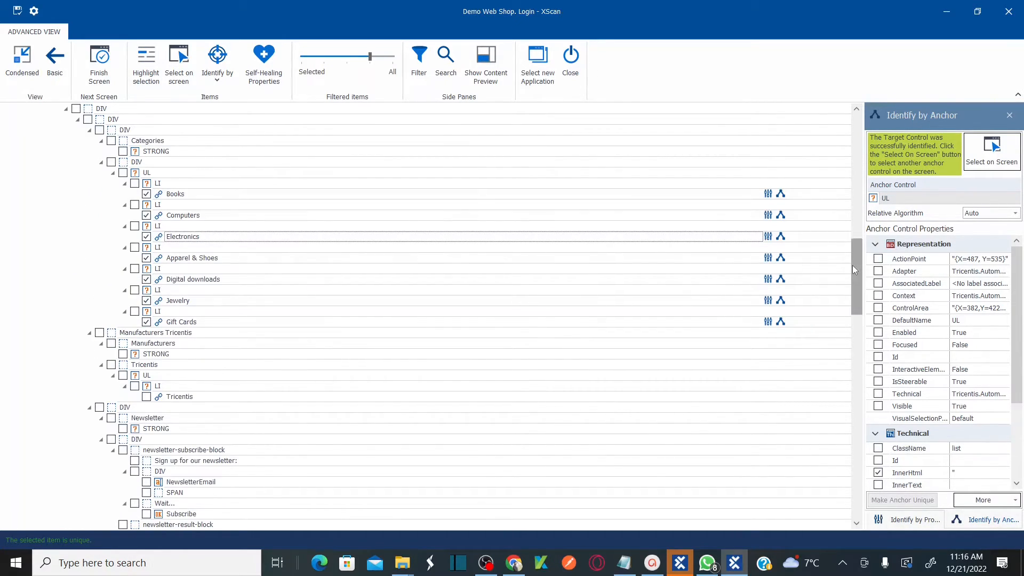
{"action": "left_click", "coordinate": [123, 174]}
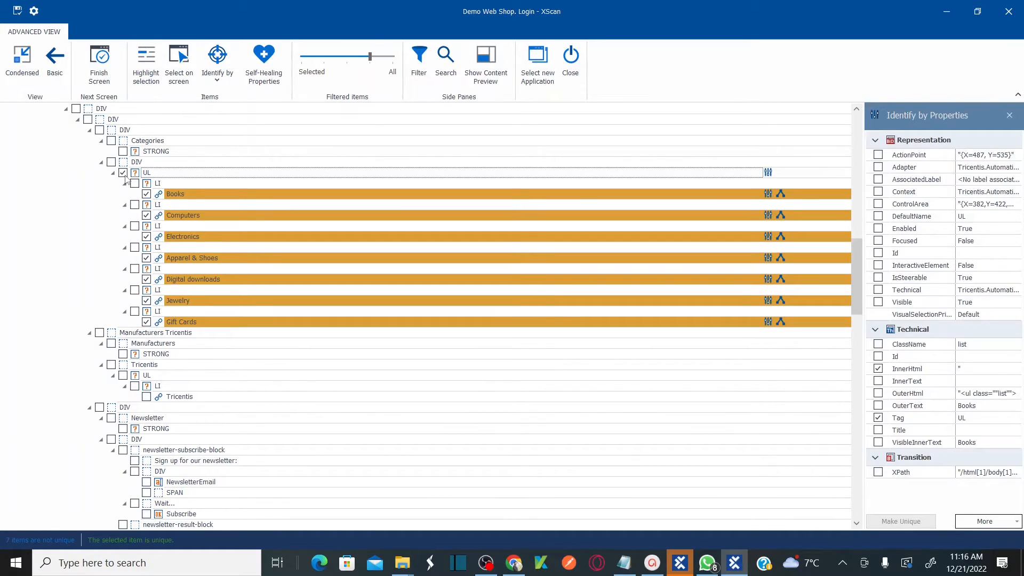
{"action": "left_click", "coordinate": [124, 174]}
{"action": "left_click", "coordinate": [177, 205]}
{"action": "left_click", "coordinate": [175, 194]}
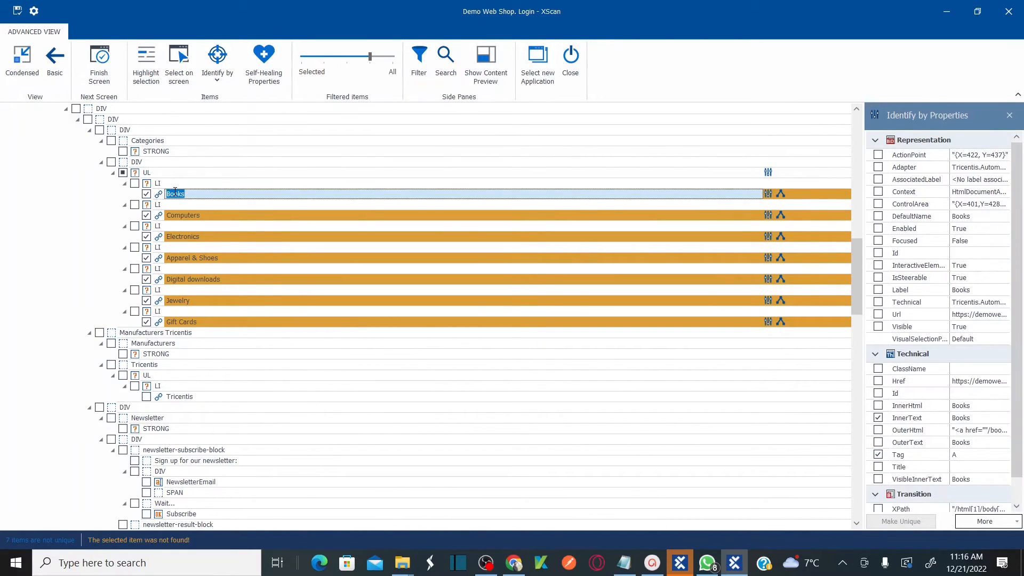
{"action": "left_click", "coordinate": [219, 83]}
{"action": "left_click", "coordinate": [243, 134]}
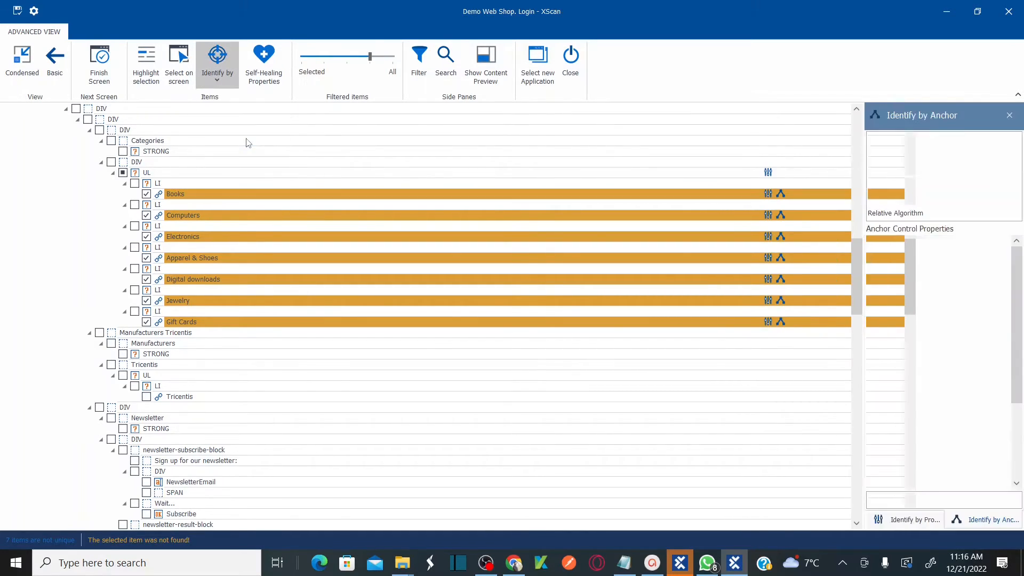
{"action": "left_click", "coordinate": [123, 174]}
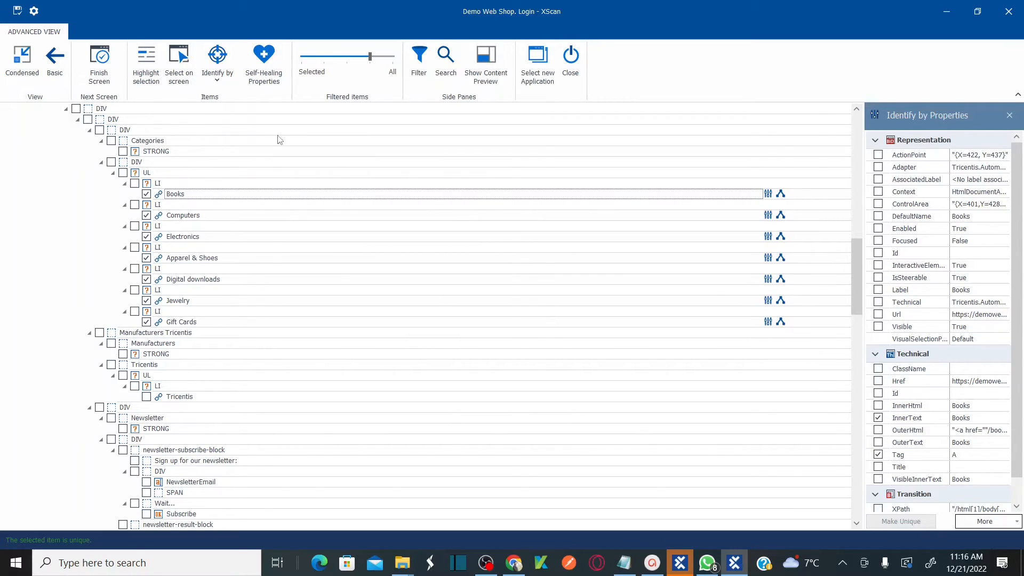
Step: Name the scanned module "DemoWebshop | Product Categories", finish the screen to save it, and close XScan
{"action": "left_click", "coordinate": [855, 124]}
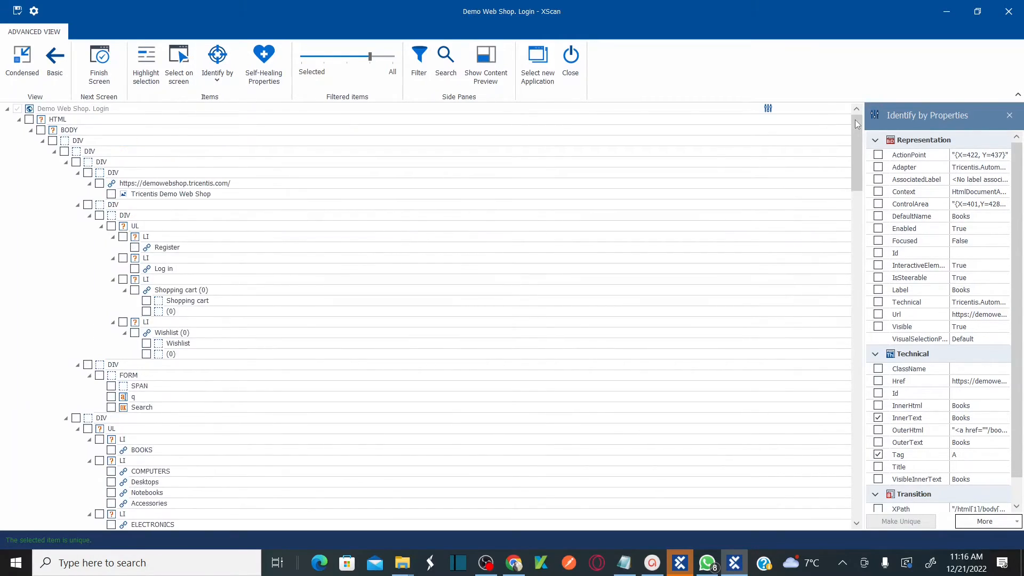
{"action": "left_click", "coordinate": [138, 109]}
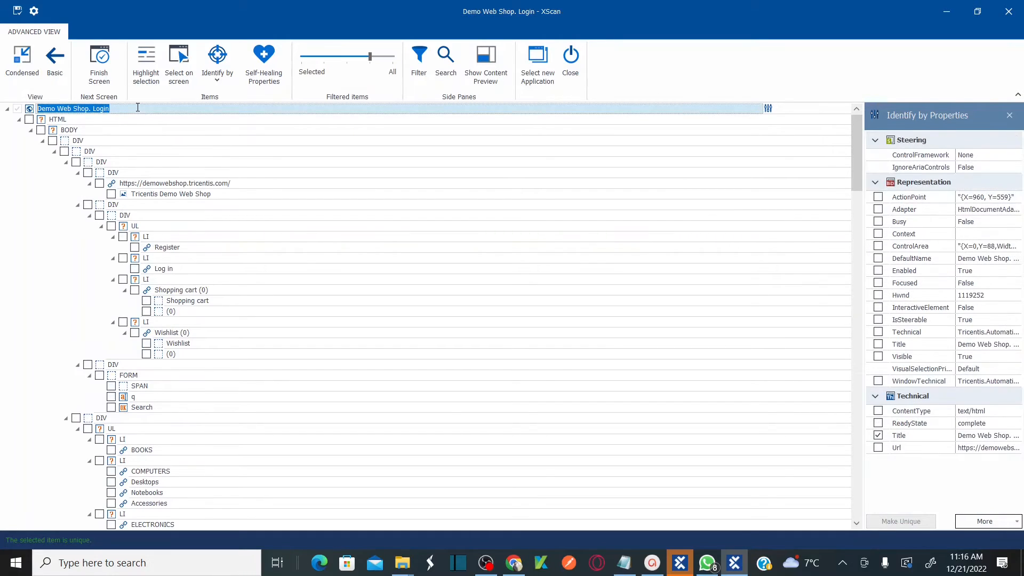
{"action": "type", "text": "Dem"}
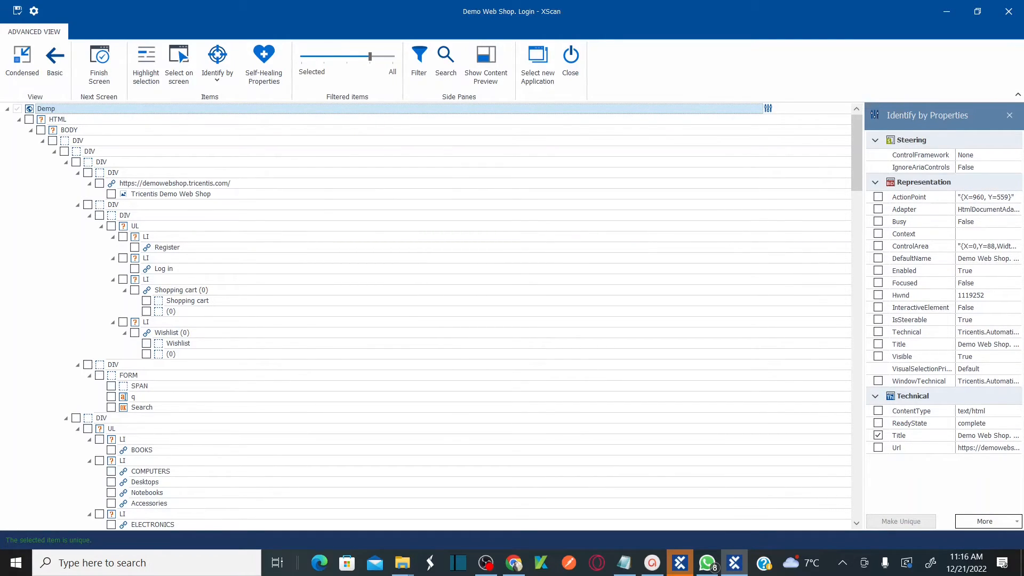
{"action": "type", "text": "oWebshop | Product Categories"}
{"action": "left_click", "coordinate": [100, 78]}
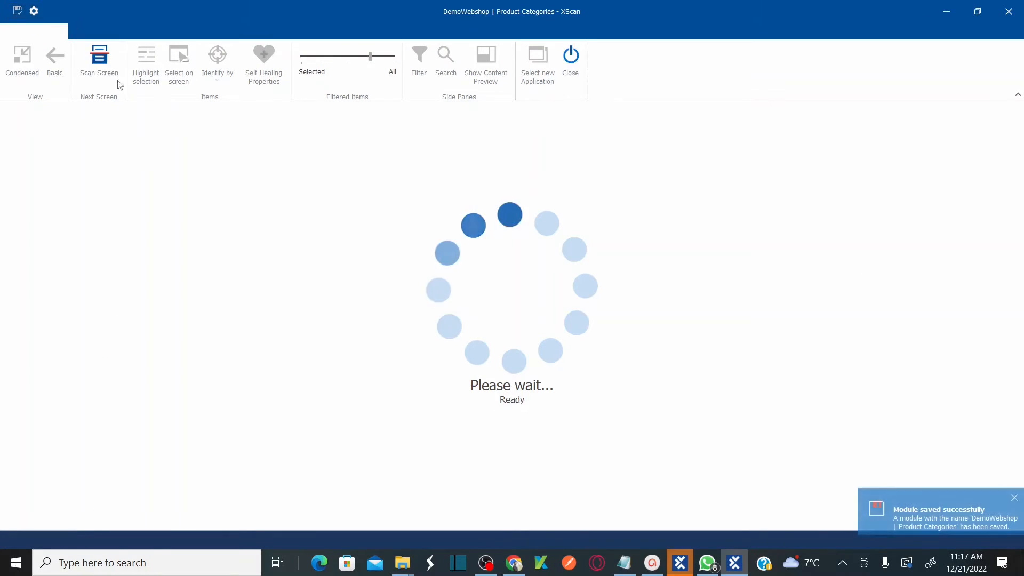
{"action": "left_click", "coordinate": [1002, 20]}
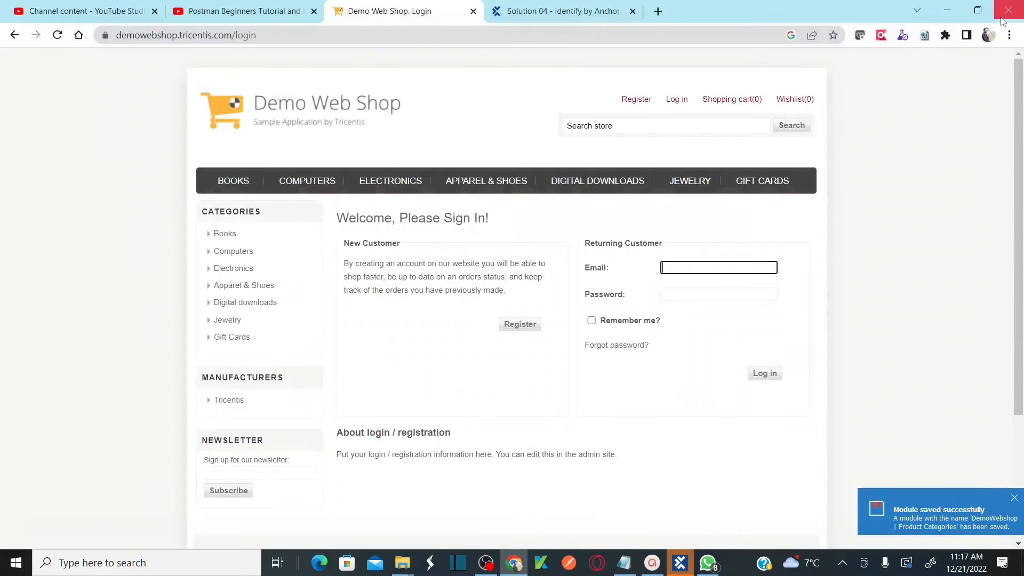
Step: Switch to Tosca Commander and widen the Name column so the full Product Categories module name fits
{"action": "left_click", "coordinate": [704, 563]}
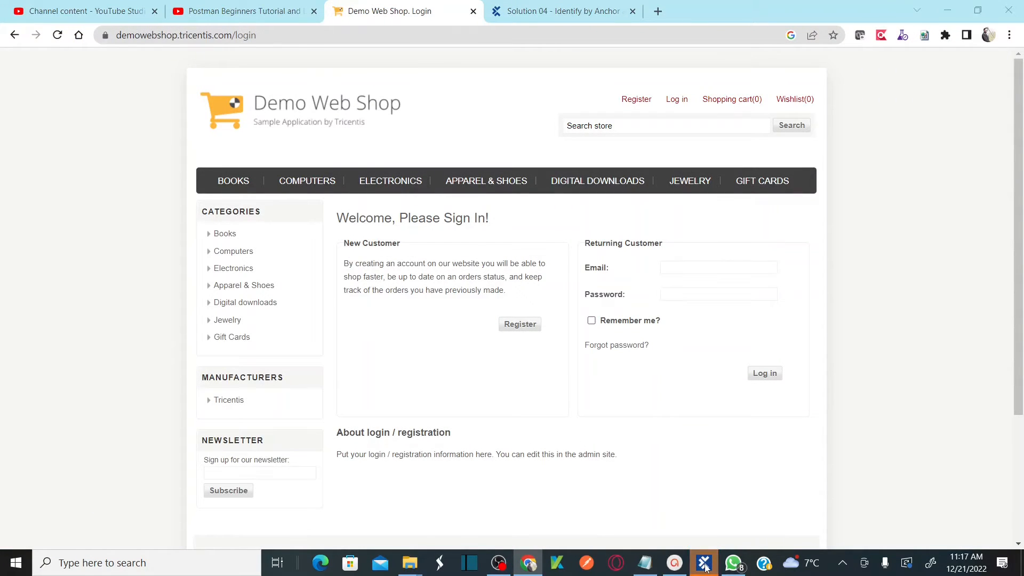
{"action": "left_click", "coordinate": [335, 251]}
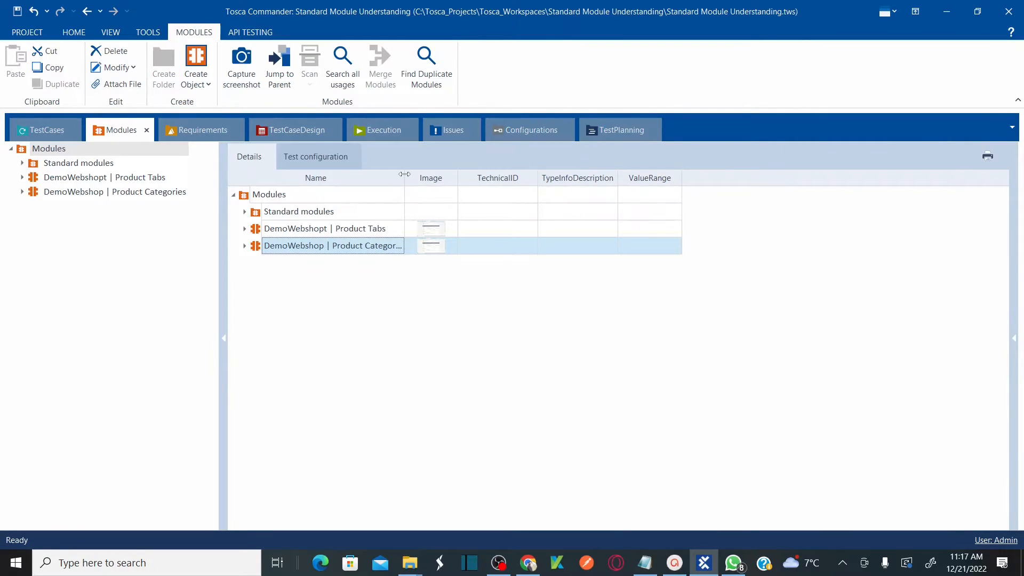
{"action": "left_click_drag", "start_coordinate": [404, 176], "coordinate": [464, 176]}
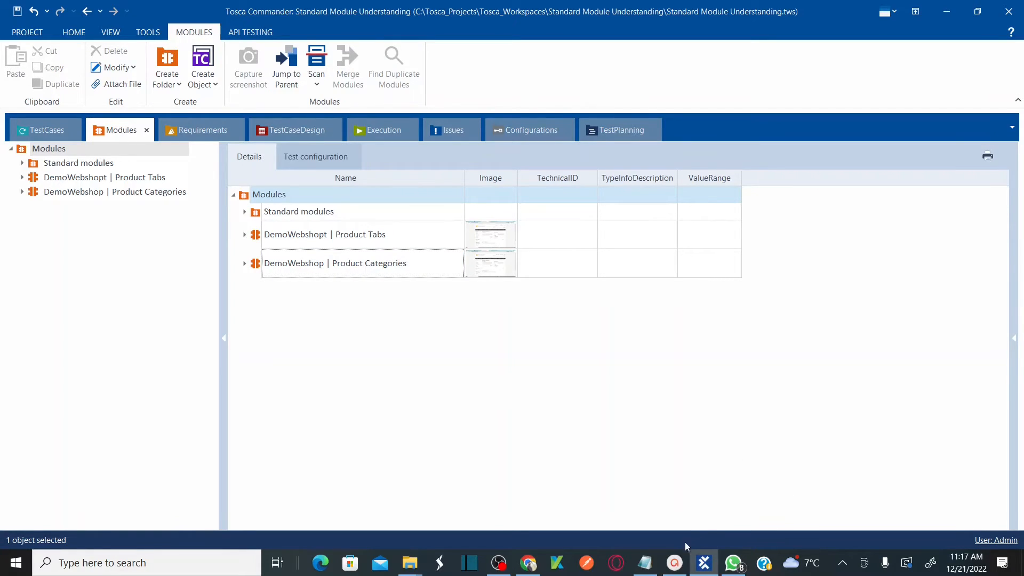
Step: Check the Identify Controls slide in ActivePresenter, and in Tosca Commander convert the Product Categories module's links, Books through Gift Cards, to a ControlGroup
{"action": "left_click", "coordinate": [676, 566]}
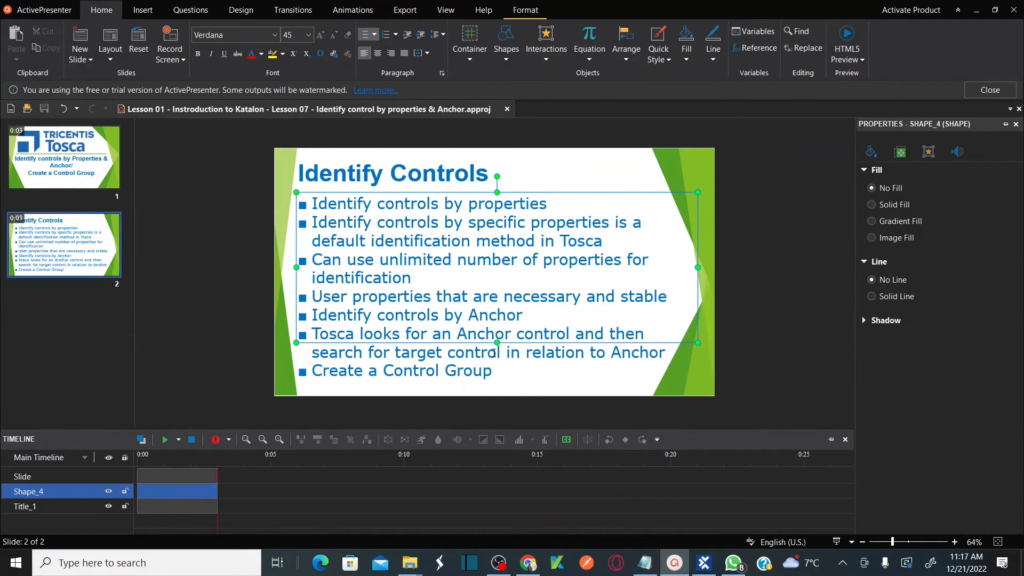
{"action": "left_click", "coordinate": [671, 557]}
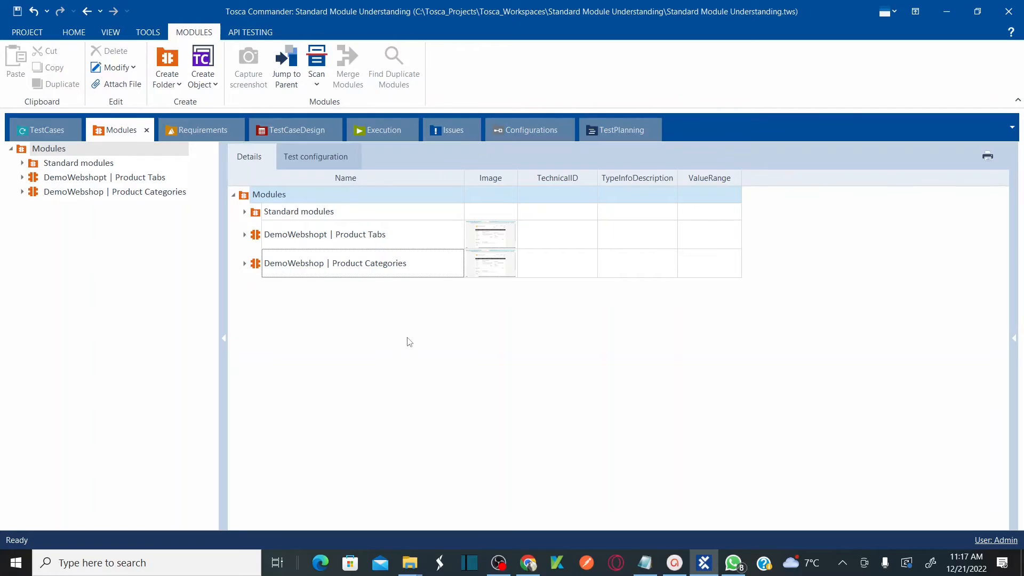
{"action": "left_click", "coordinate": [245, 264]}
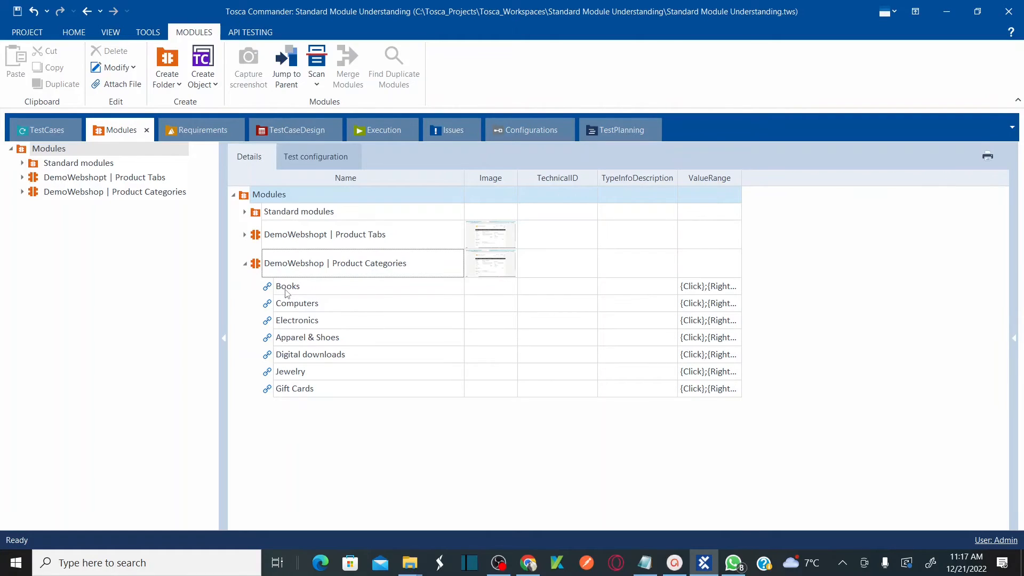
{"action": "left_click", "coordinate": [277, 290]}
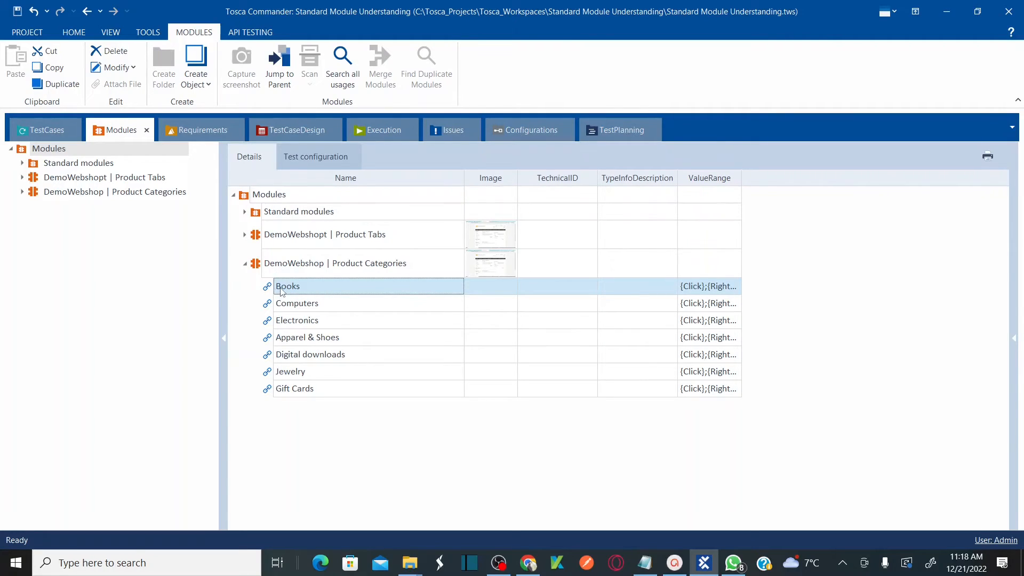
{"action": "left_click", "coordinate": [304, 391], "text": "shift"}
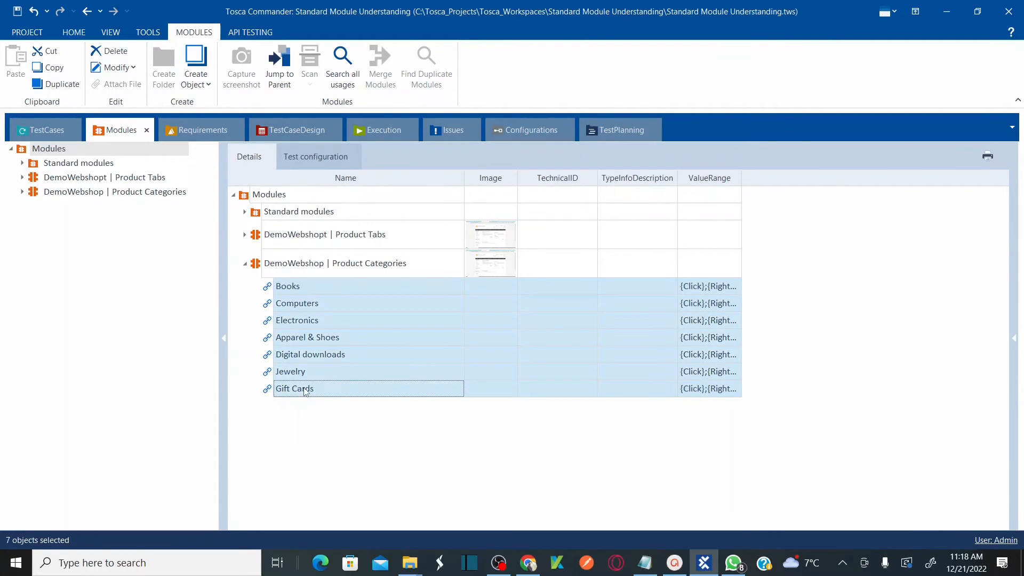
{"action": "right_click", "coordinate": [272, 294]}
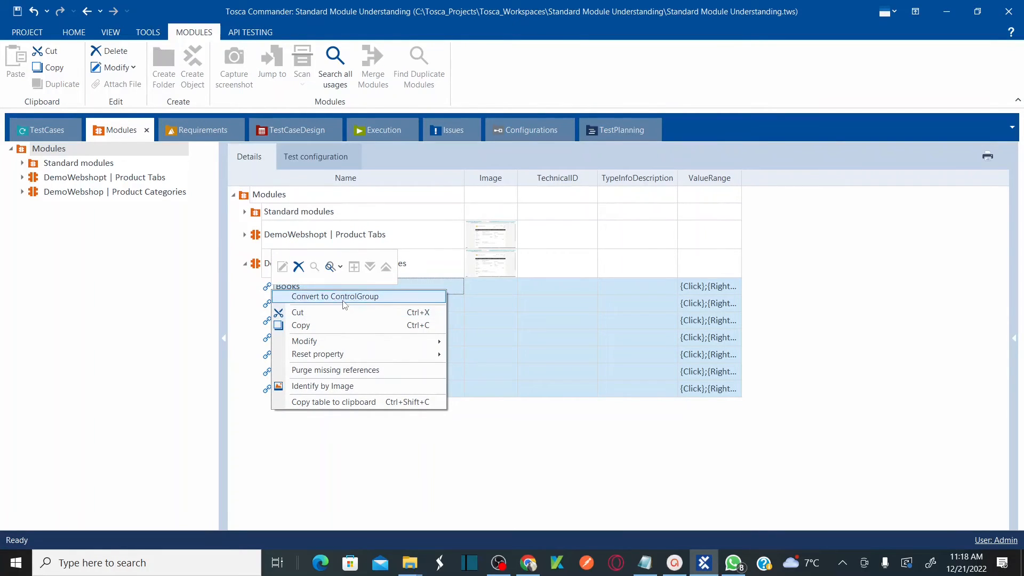
{"action": "left_click", "coordinate": [367, 297]}
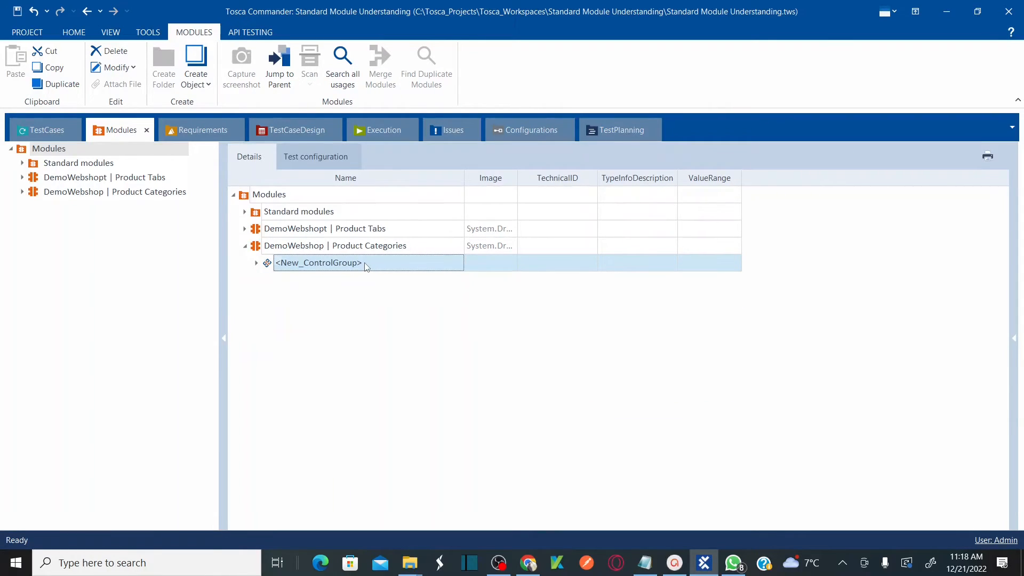
Step: Rename the new control group "Product Categories - Links" and expand it to show its links
{"action": "left_click", "coordinate": [367, 266]}
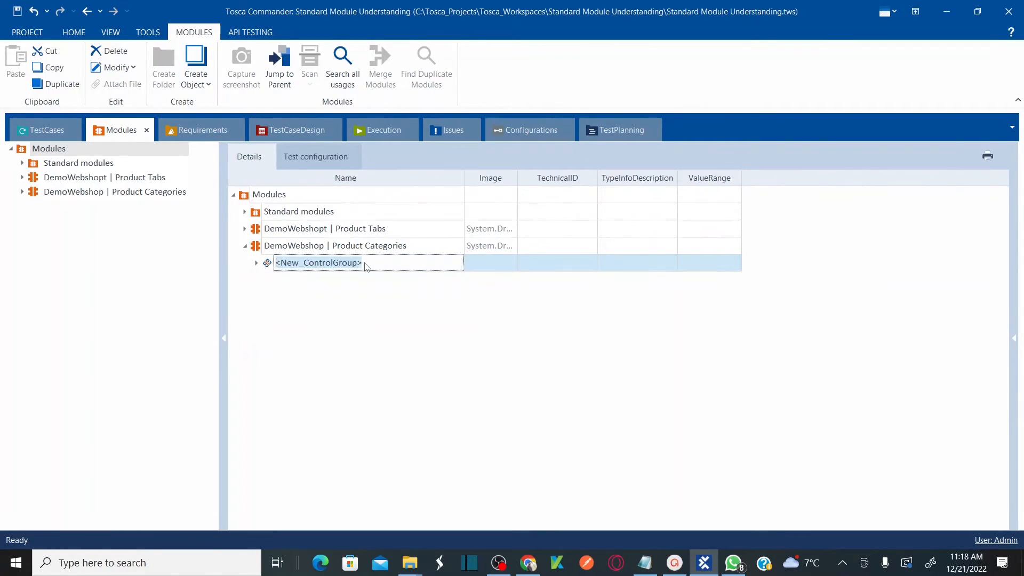
{"action": "type", "text": "Product C"}
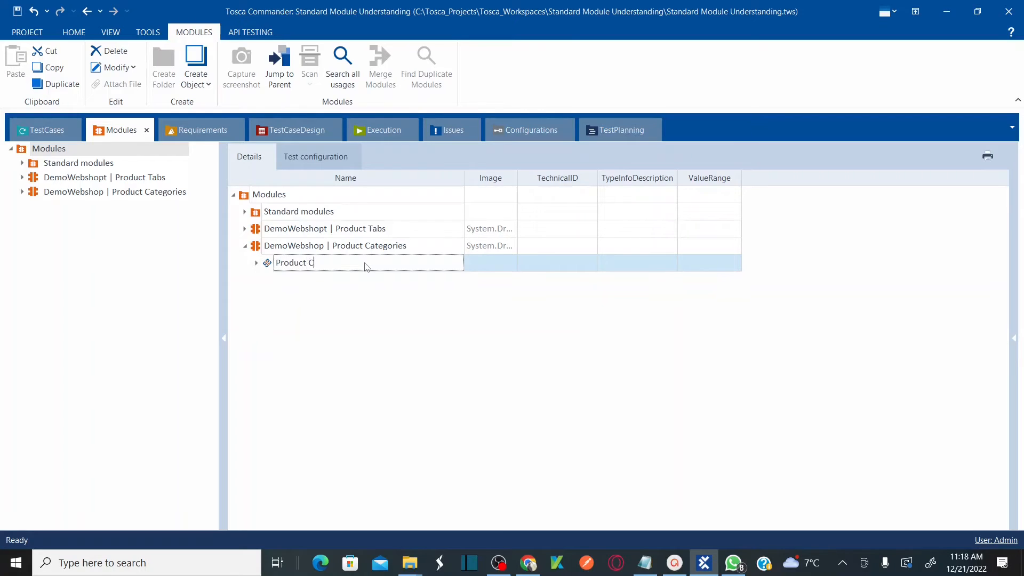
{"action": "type", "text": "ategories - Links"}
{"action": "key", "text": "Return"}
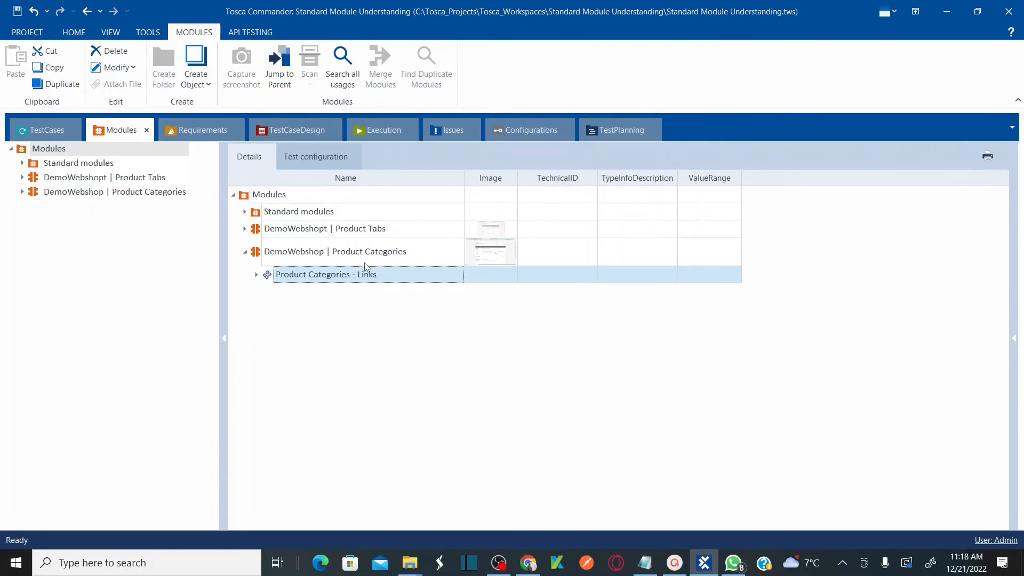
{"action": "left_click", "coordinate": [257, 275]}
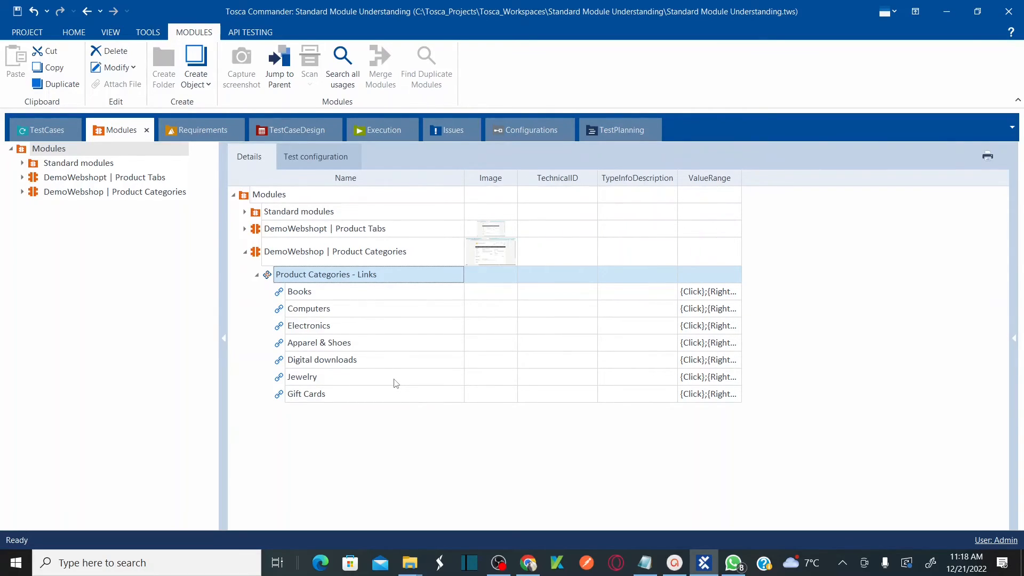
Step: Convert the Product Categories - Links control group back to separate XModuleAttributes
{"action": "right_click", "coordinate": [292, 281]}
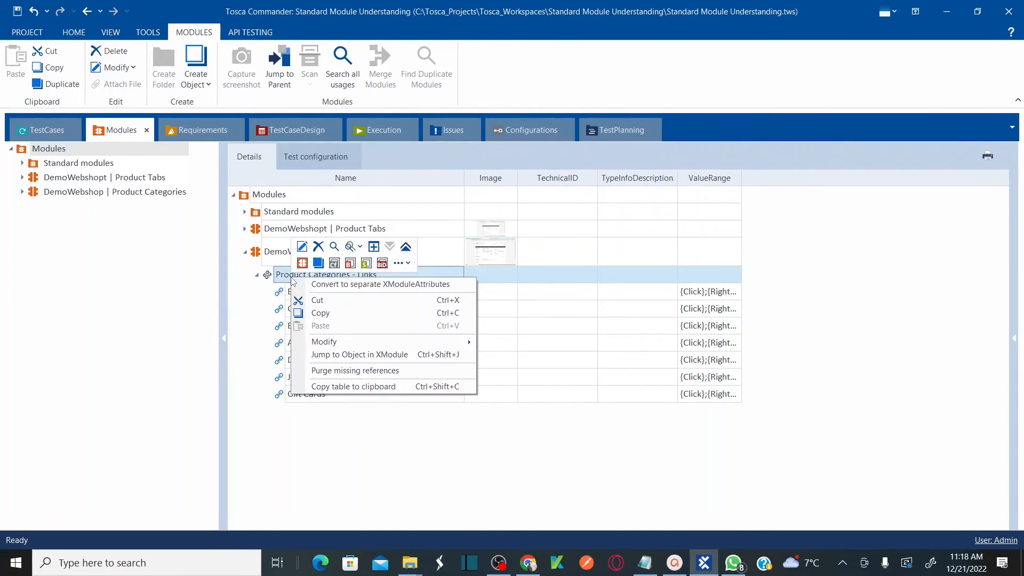
{"action": "left_click", "coordinate": [410, 286]}
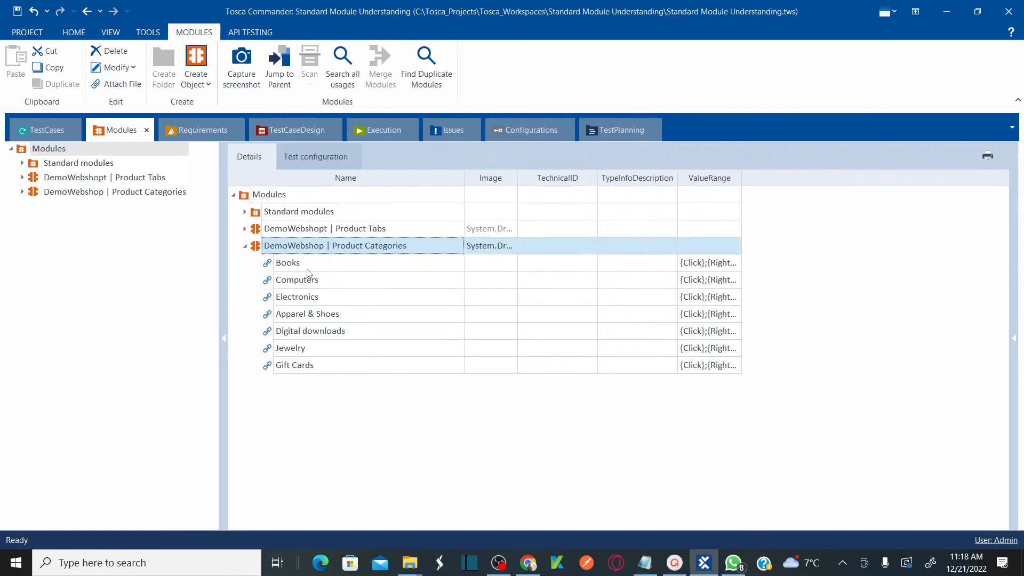
Step: Switch to ActivePresenter and review the Identify Controls slide's points on properties, anchors and control groups
{"action": "key", "text": "alt+Tab"}
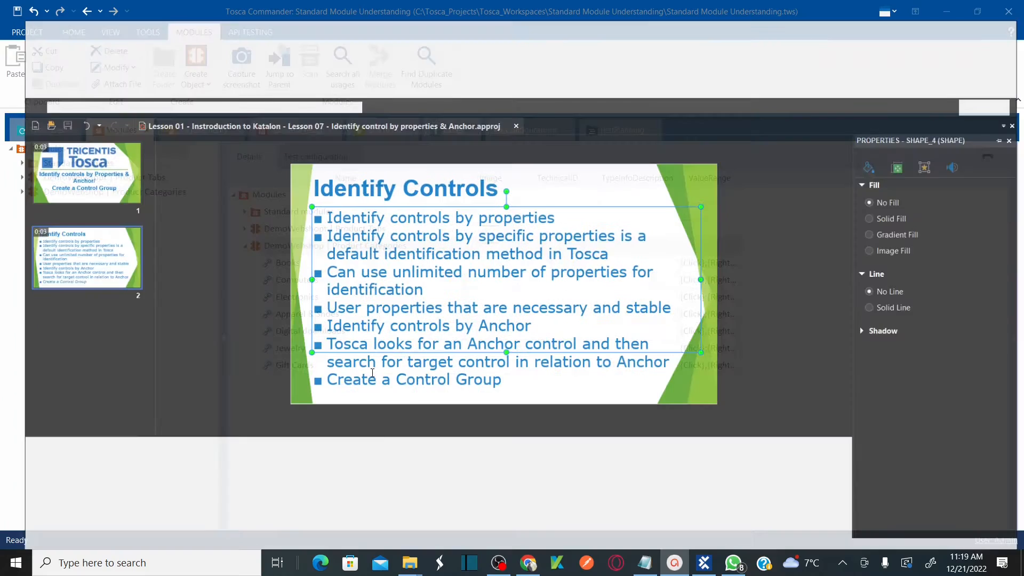
{"action": "left_click", "coordinate": [96, 262]}
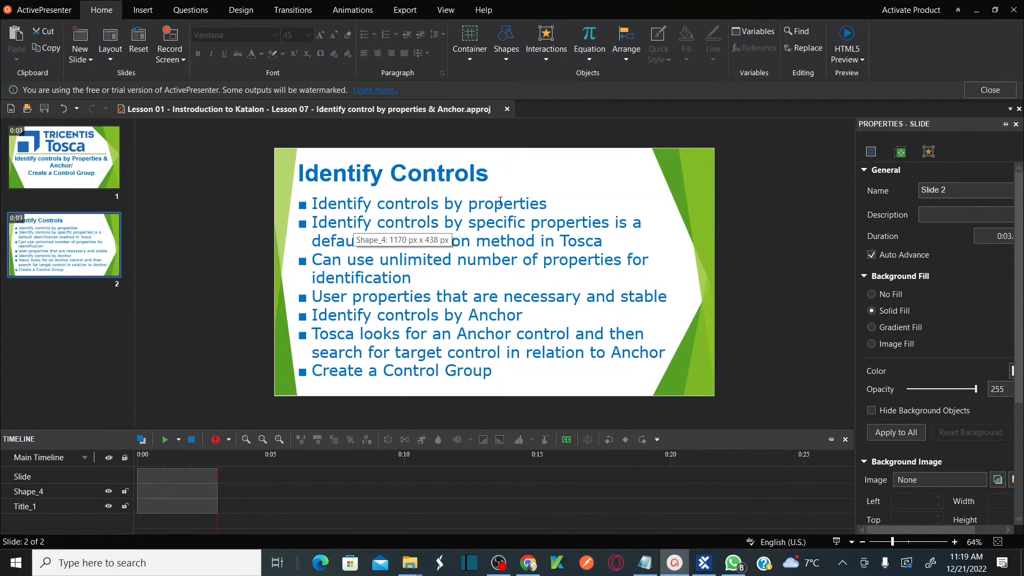
{"action": "left_click", "coordinate": [445, 220]}
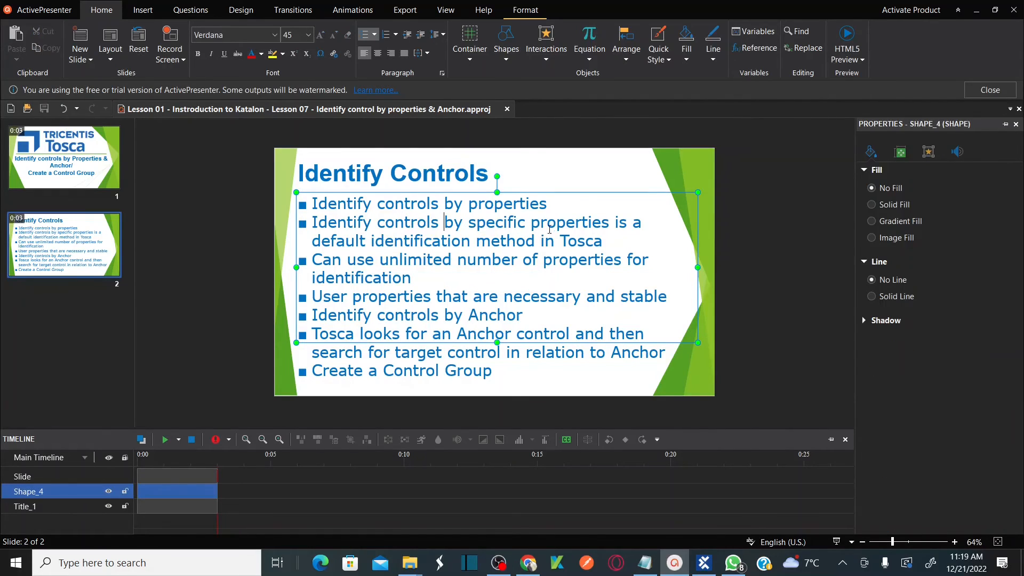